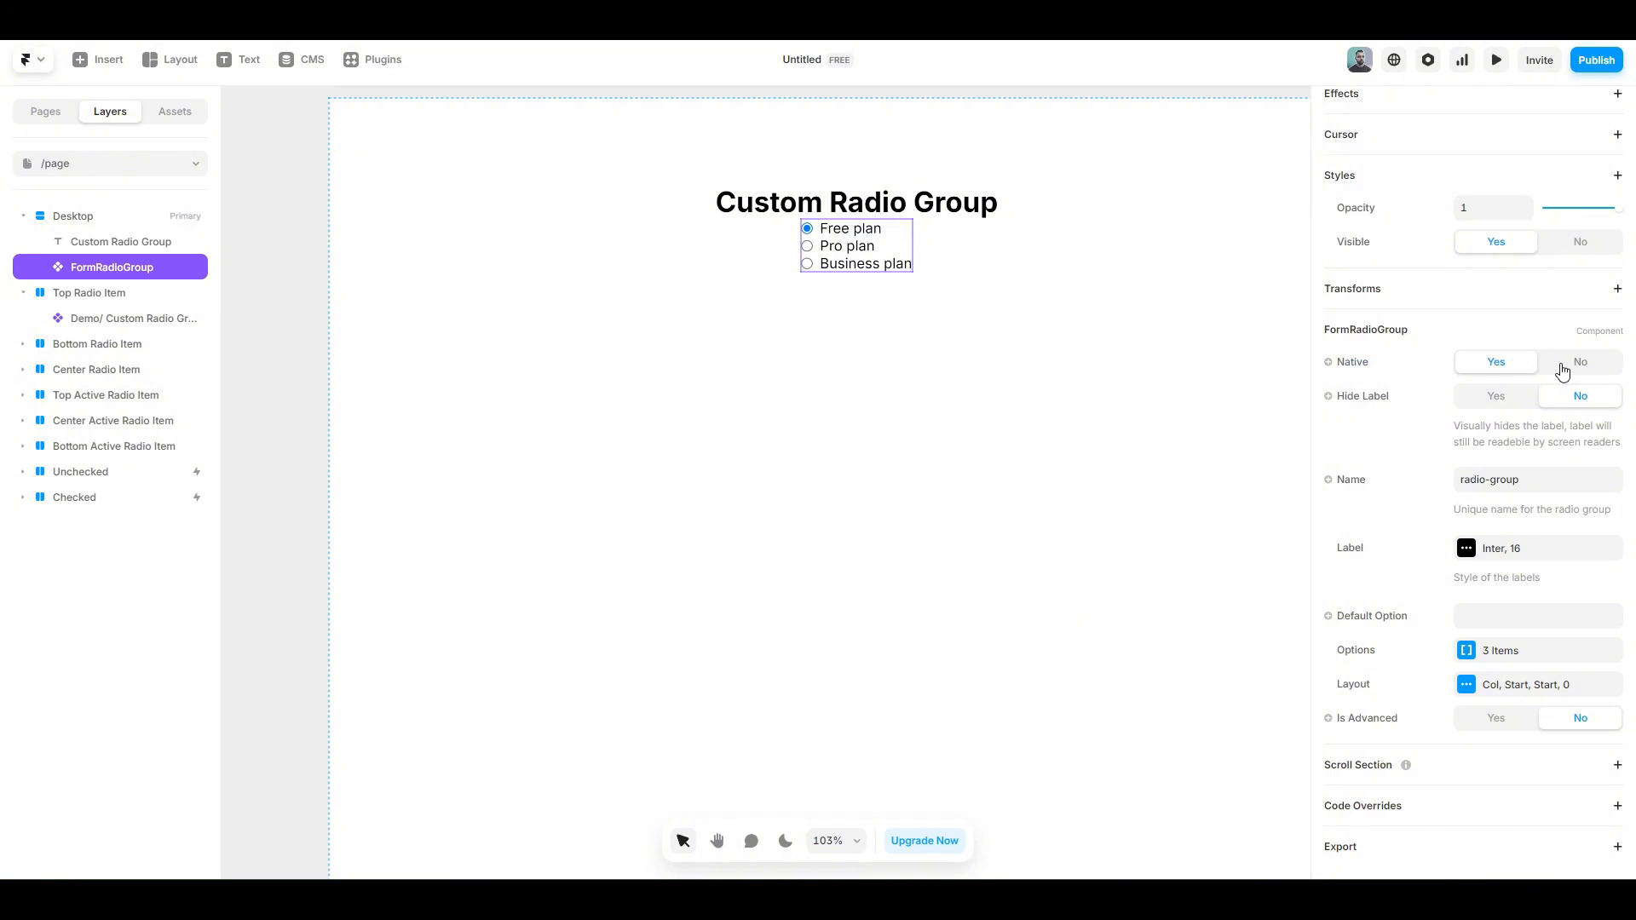
Step: Review the radio group's Native, Hide Label, Name and Label style settings
left_click(1562, 372)
left_click(1525, 375)
left_click(1484, 405)
left_click(1581, 406)
left_click(1529, 486)
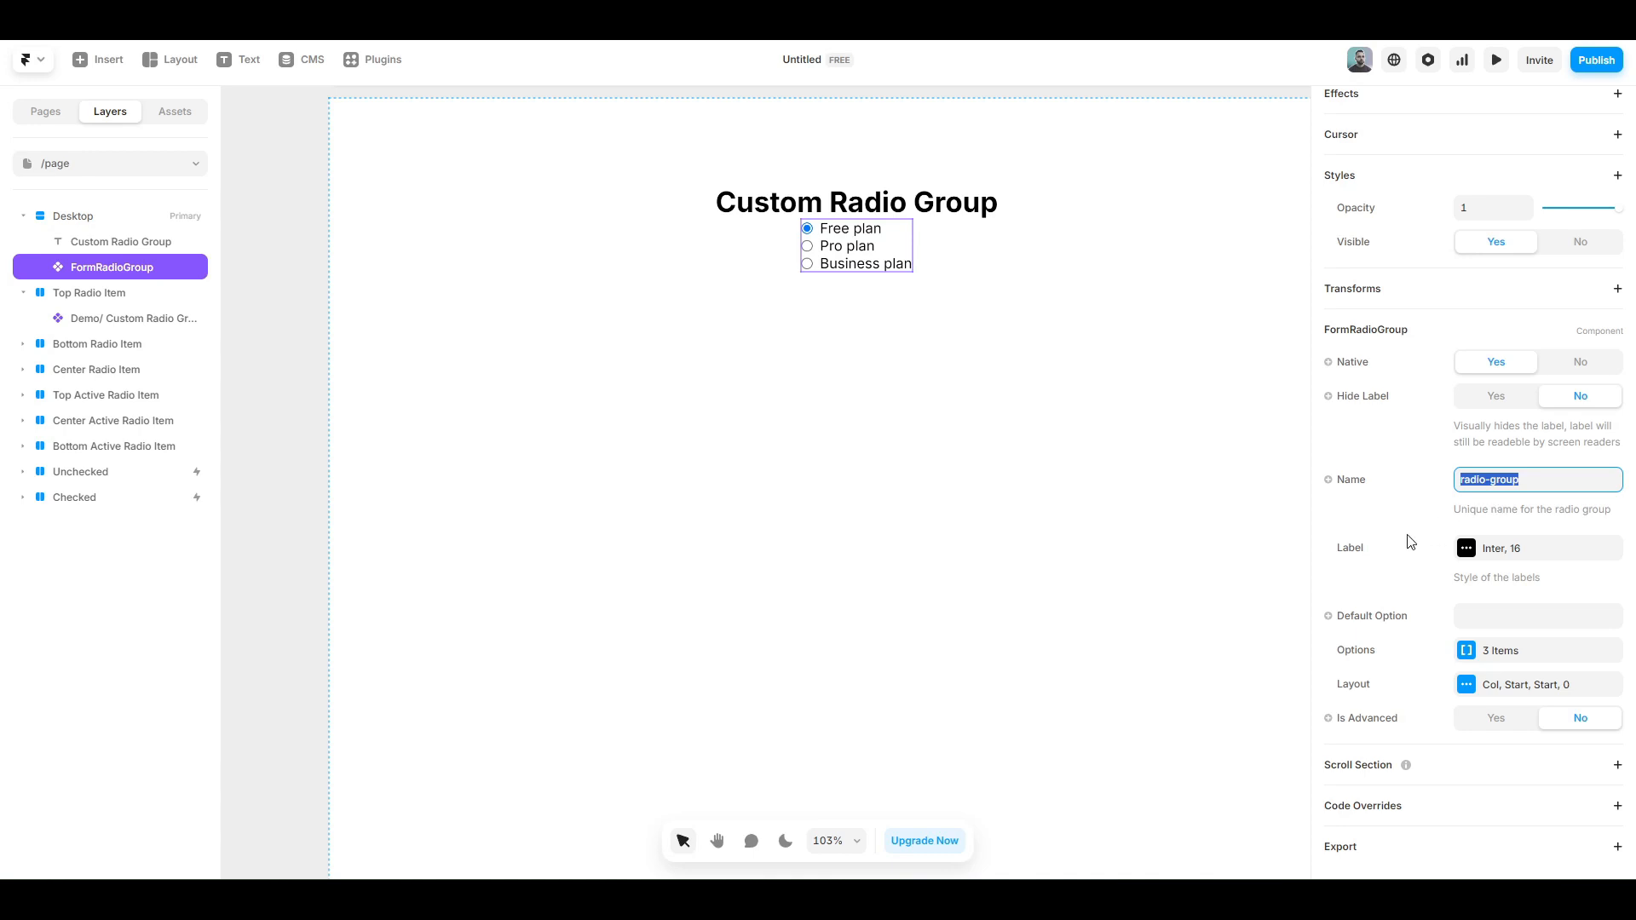
left_click(1484, 550)
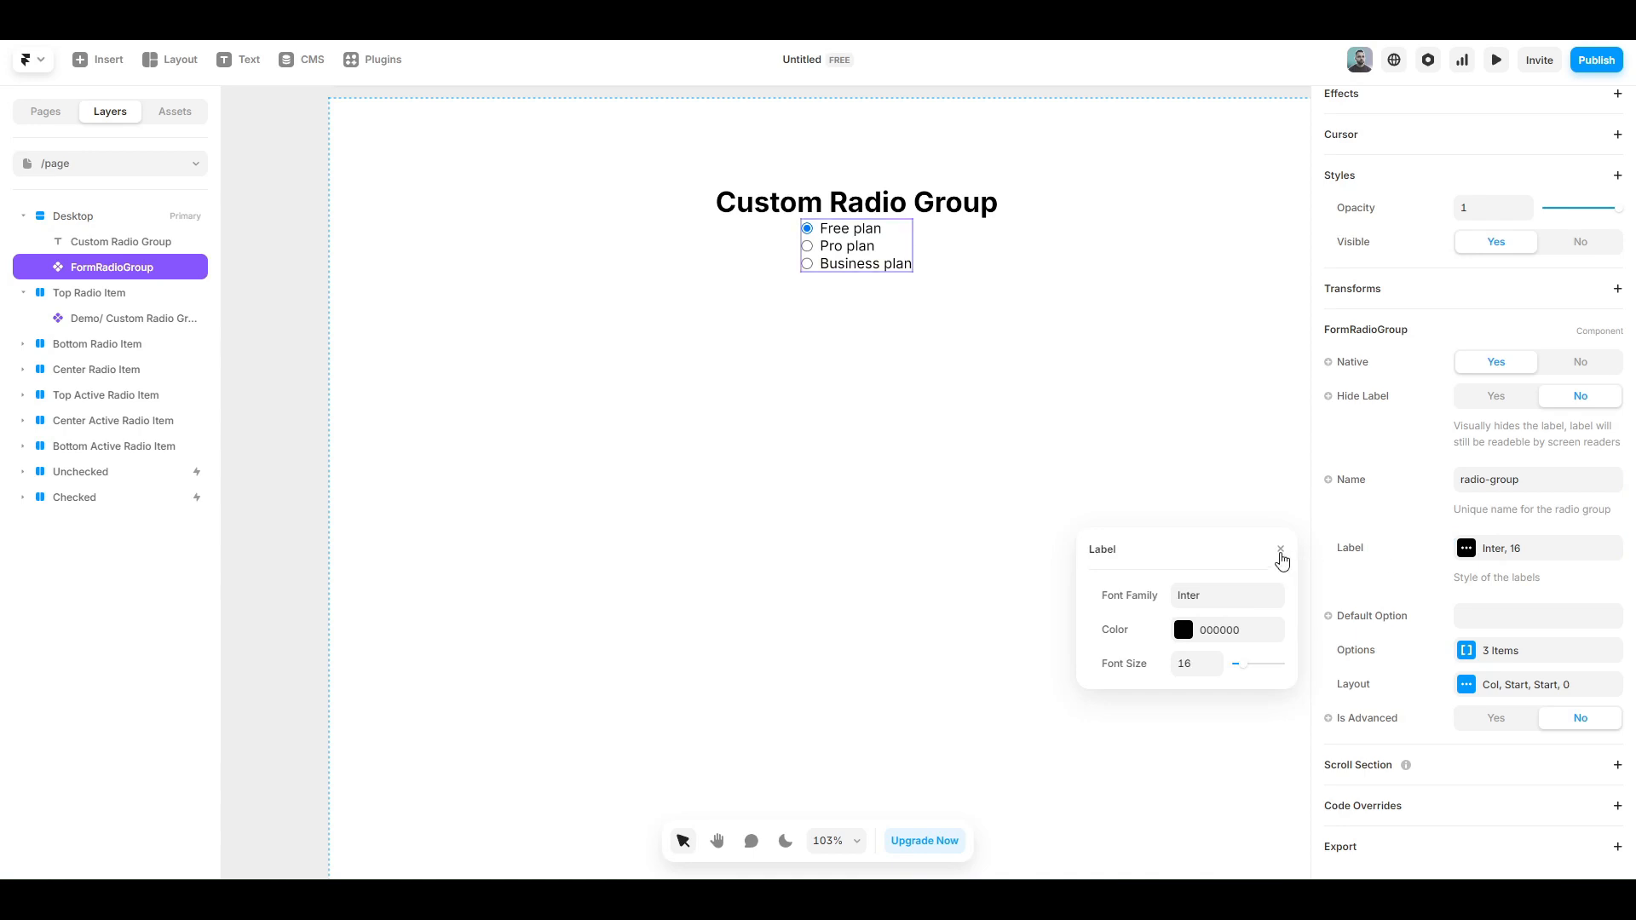
left_click(1280, 550)
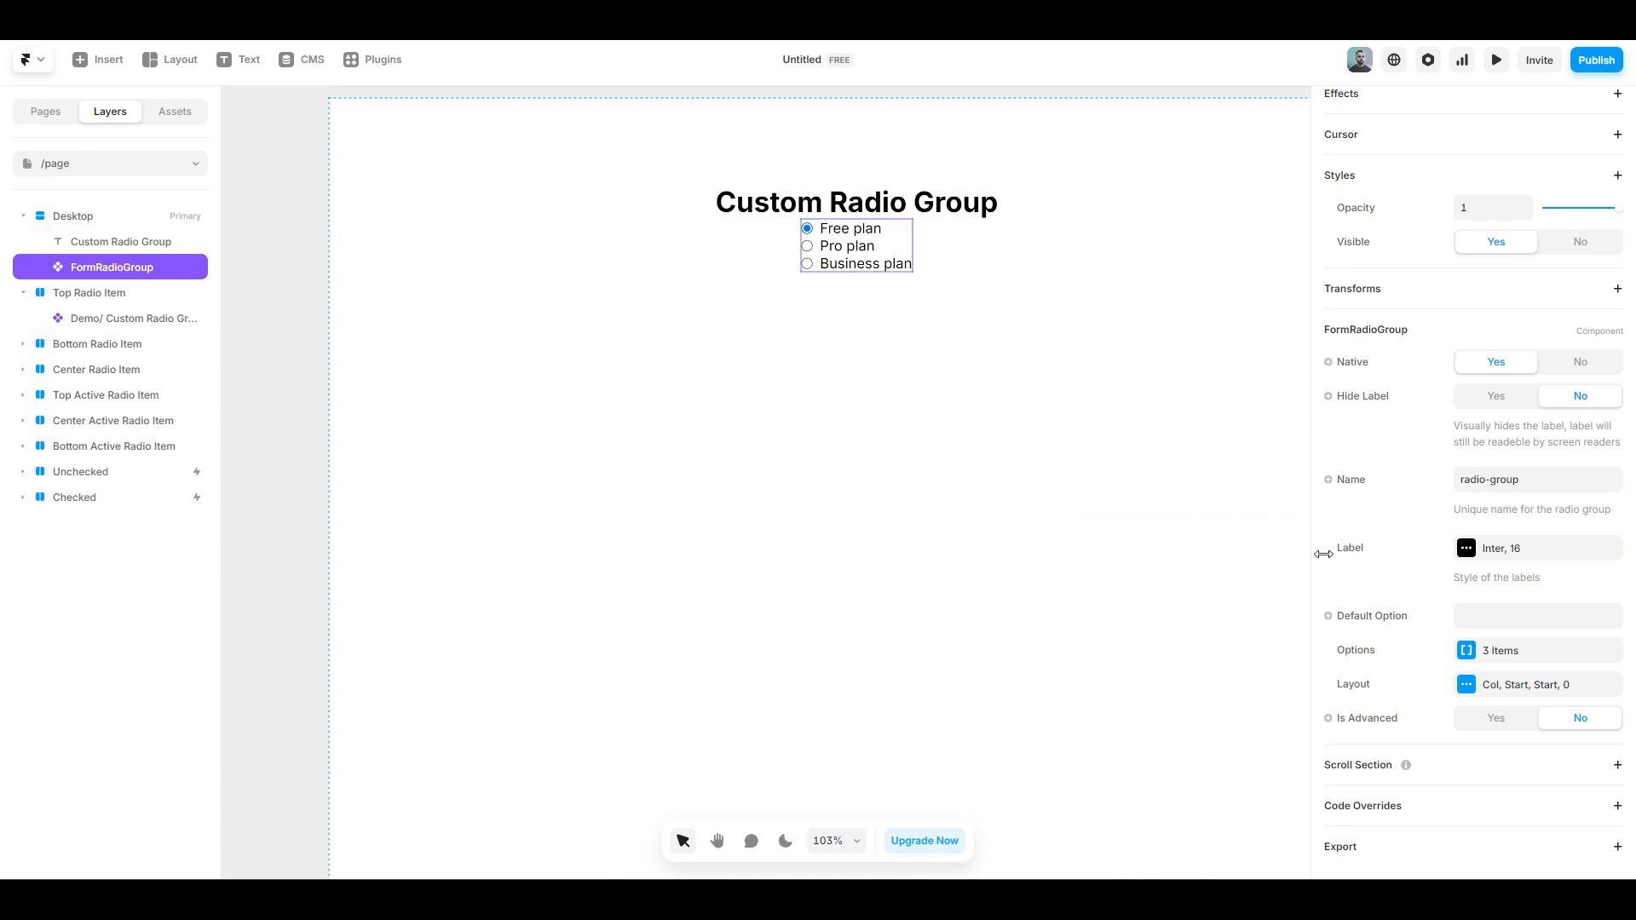
Step: Examine the radio group's options list and the label and value of its Free plan item
left_click(1489, 606)
left_click(1486, 655)
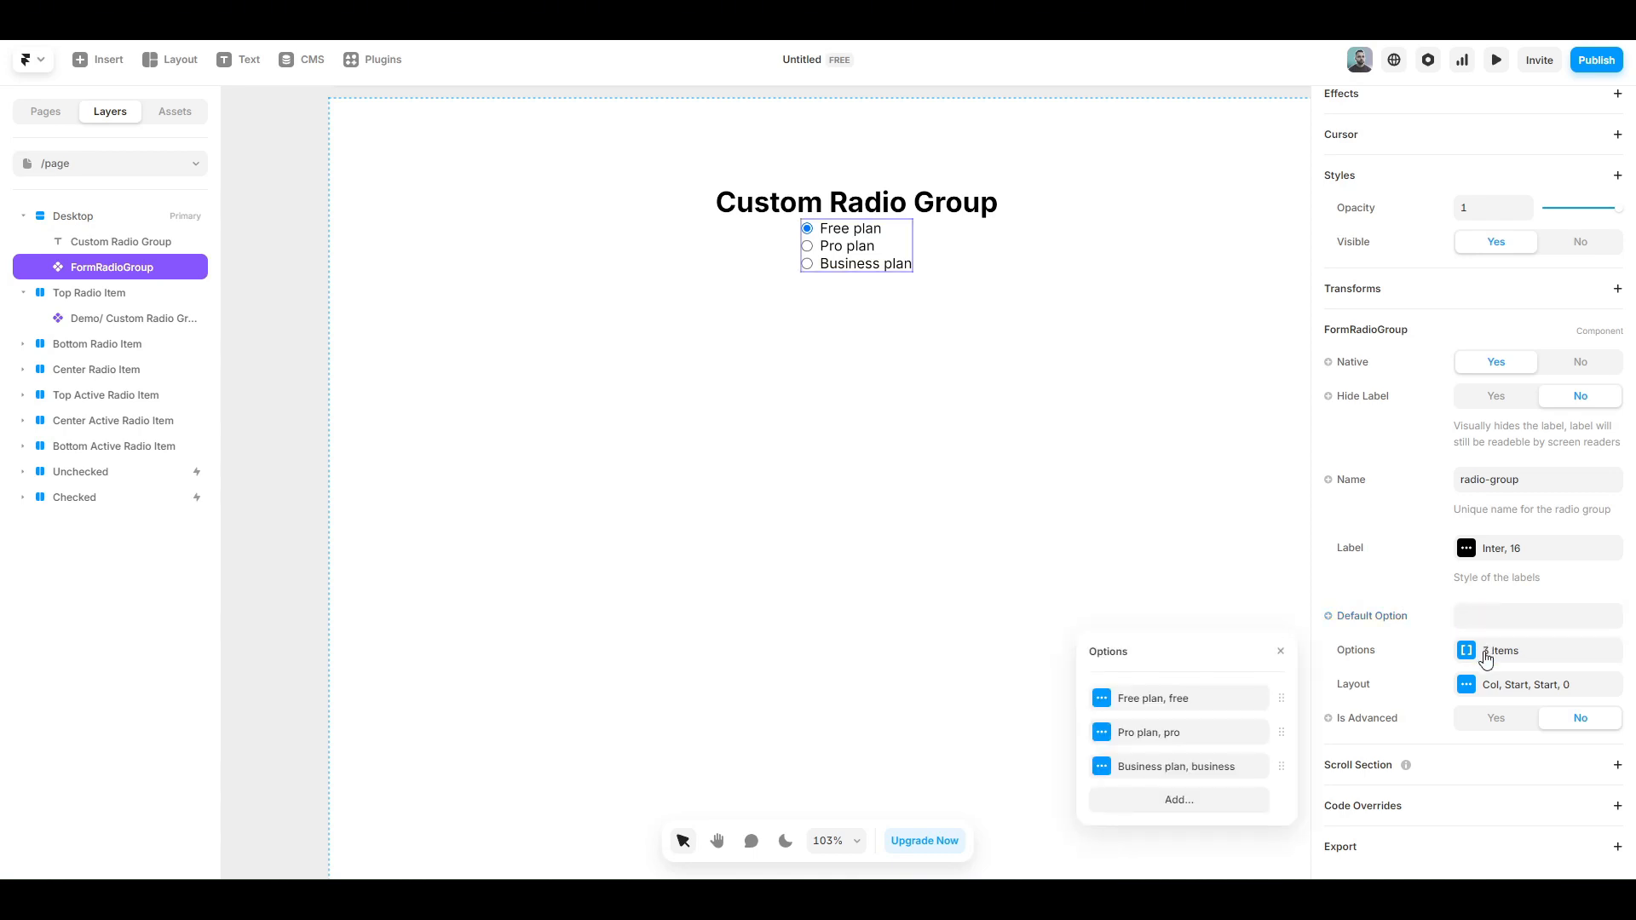
left_click(1187, 700)
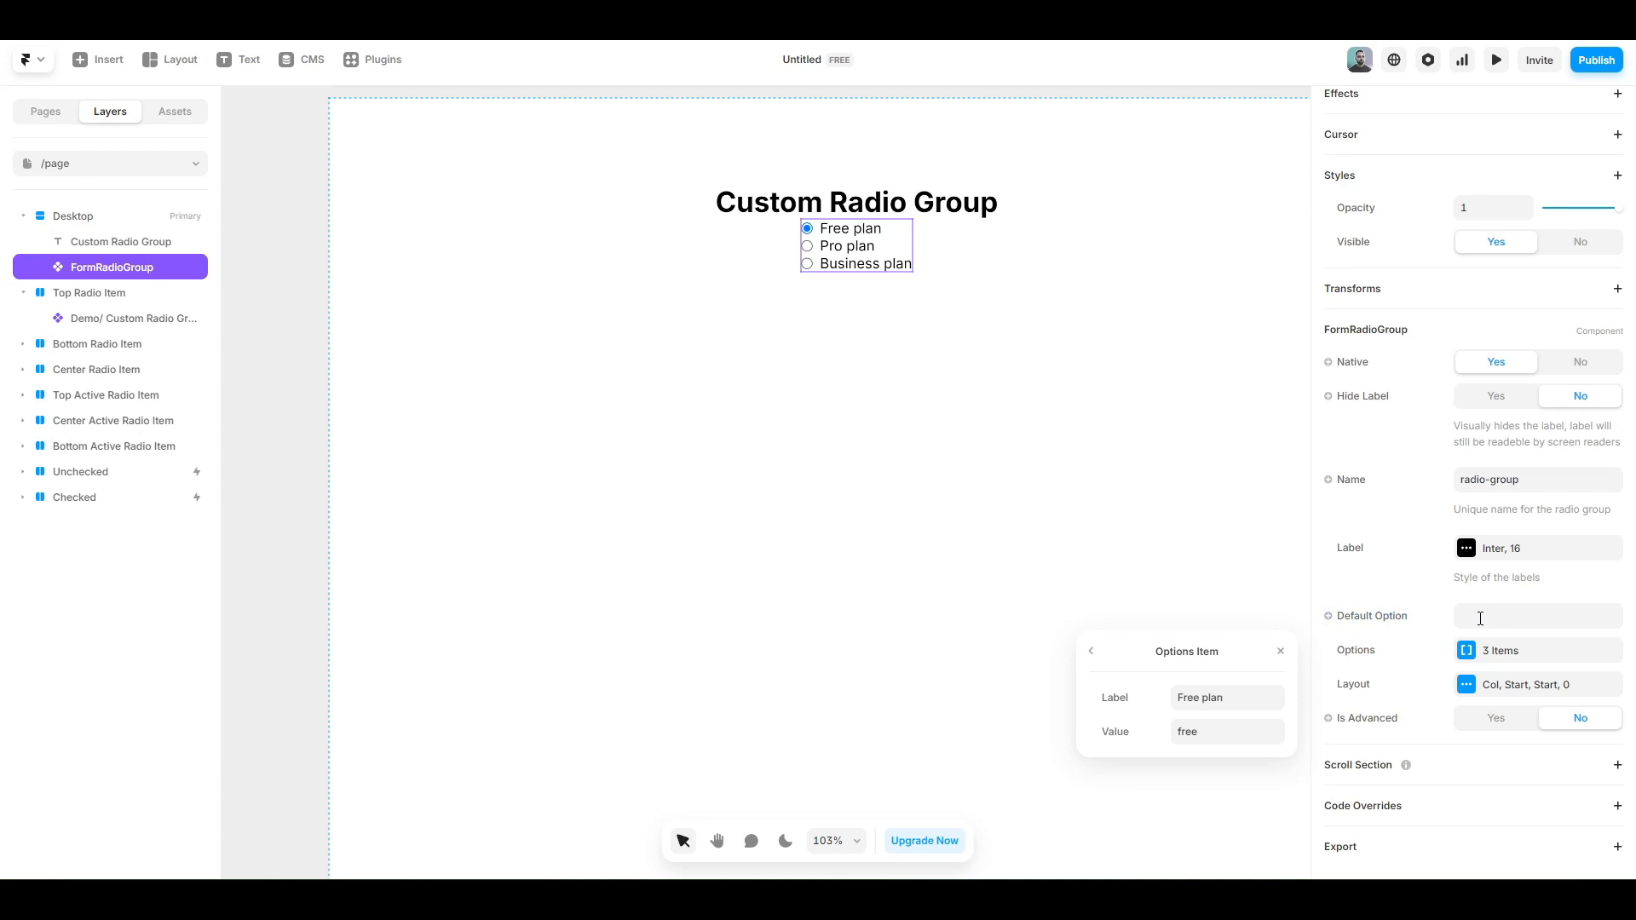
left_click(1091, 652)
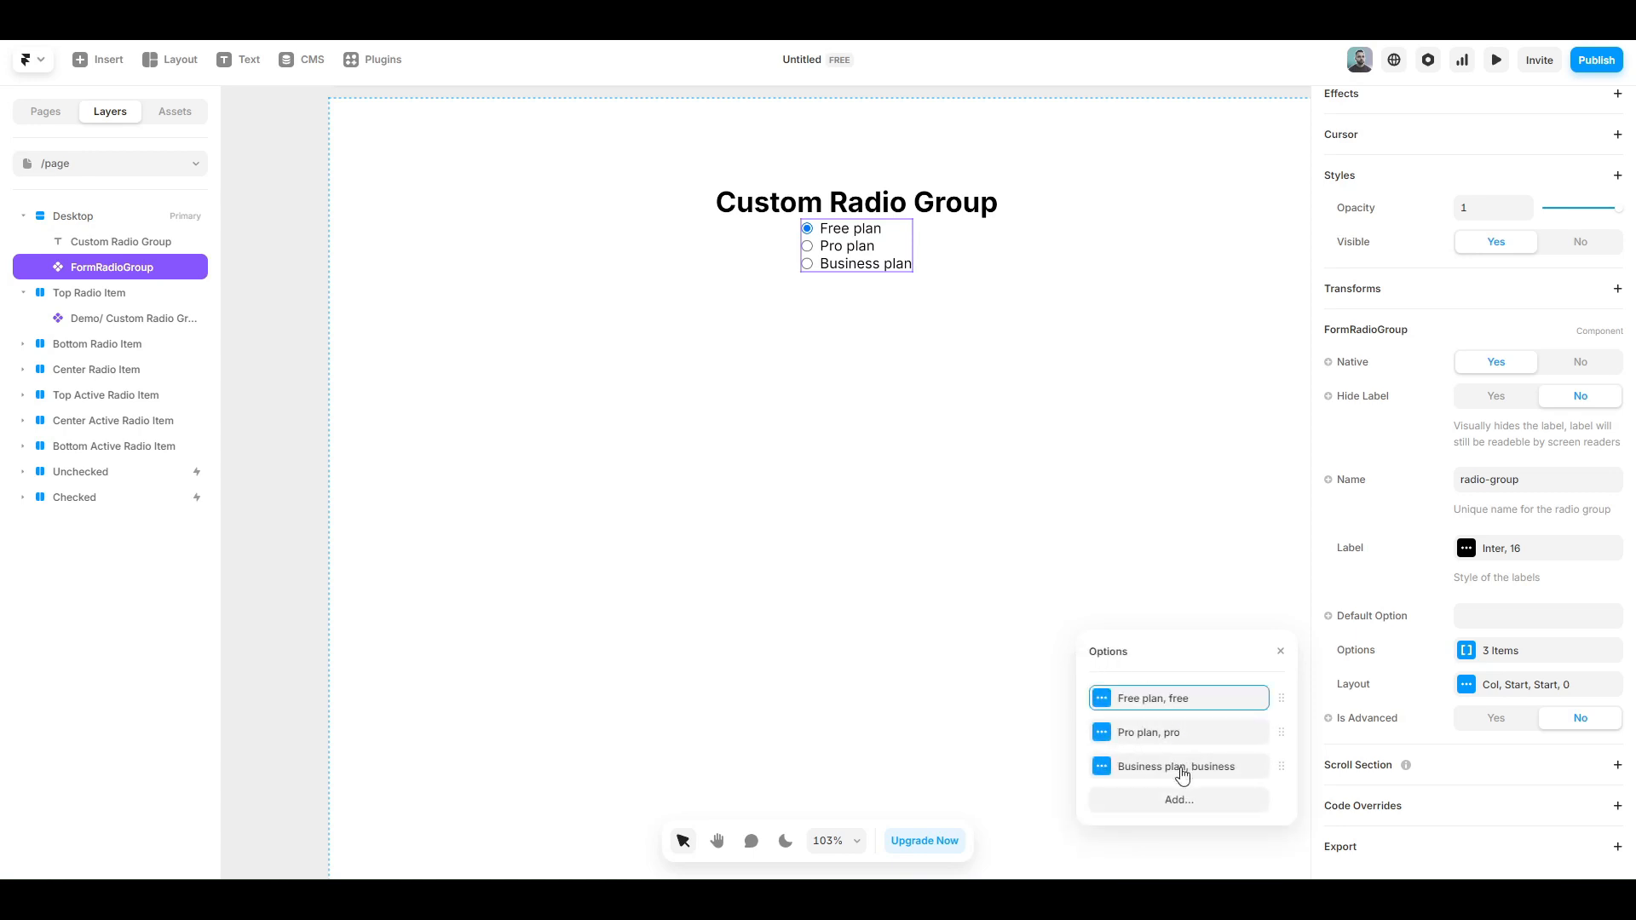
Step: Set the radio group's default option to "free" and review its layout settings
left_click(1473, 606)
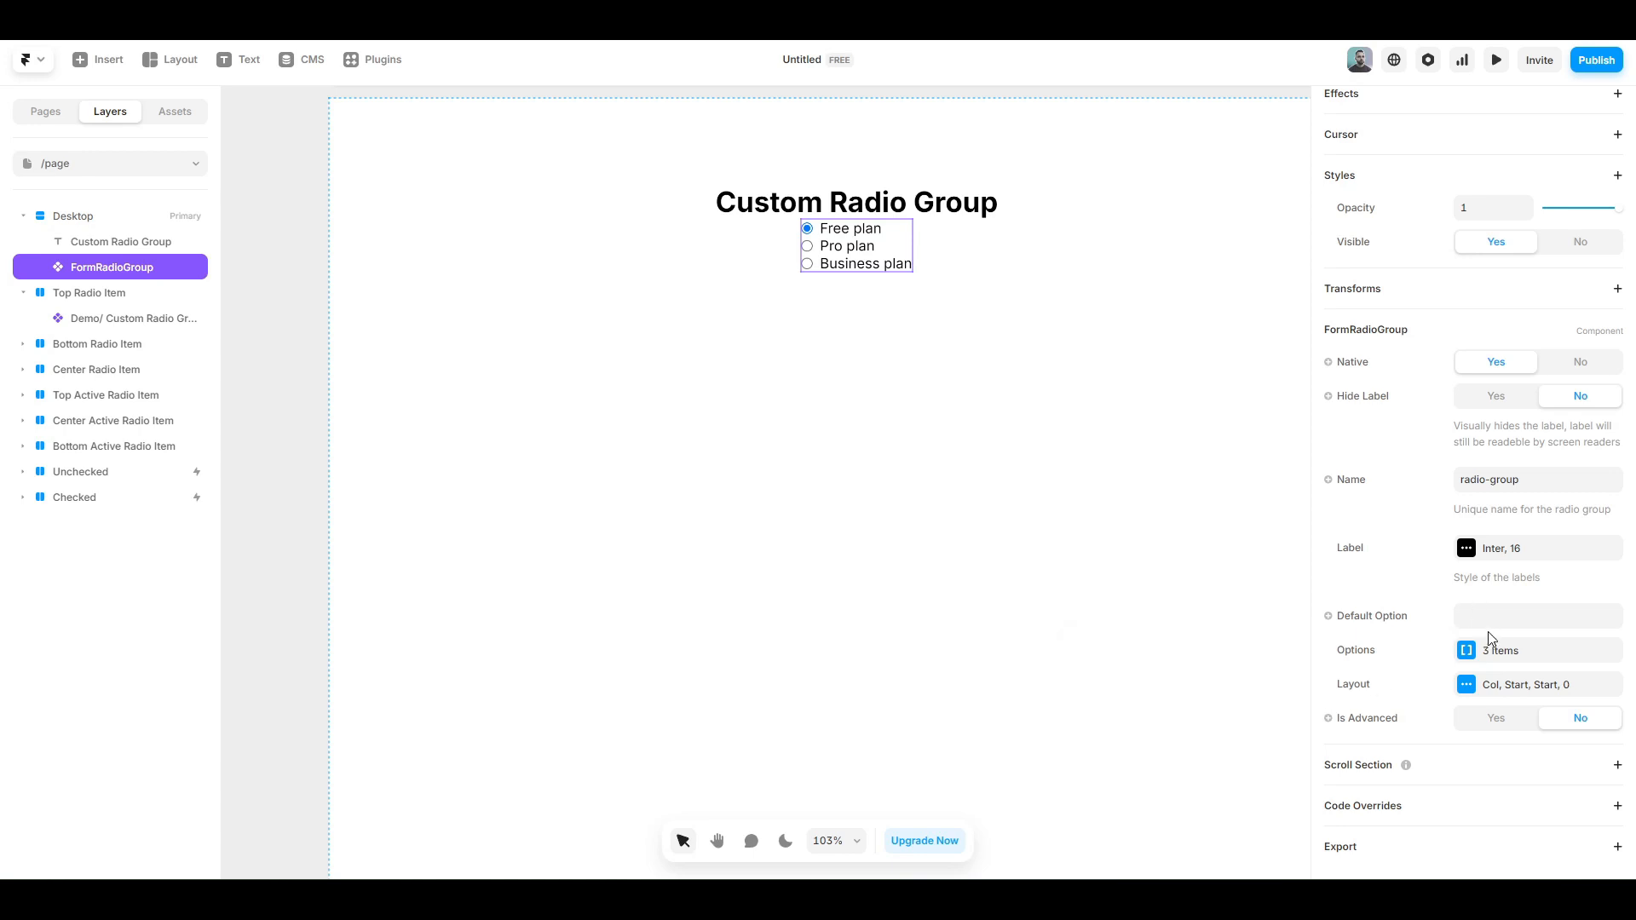
left_click(1490, 628)
left_click(1417, 663)
left_click(1467, 687)
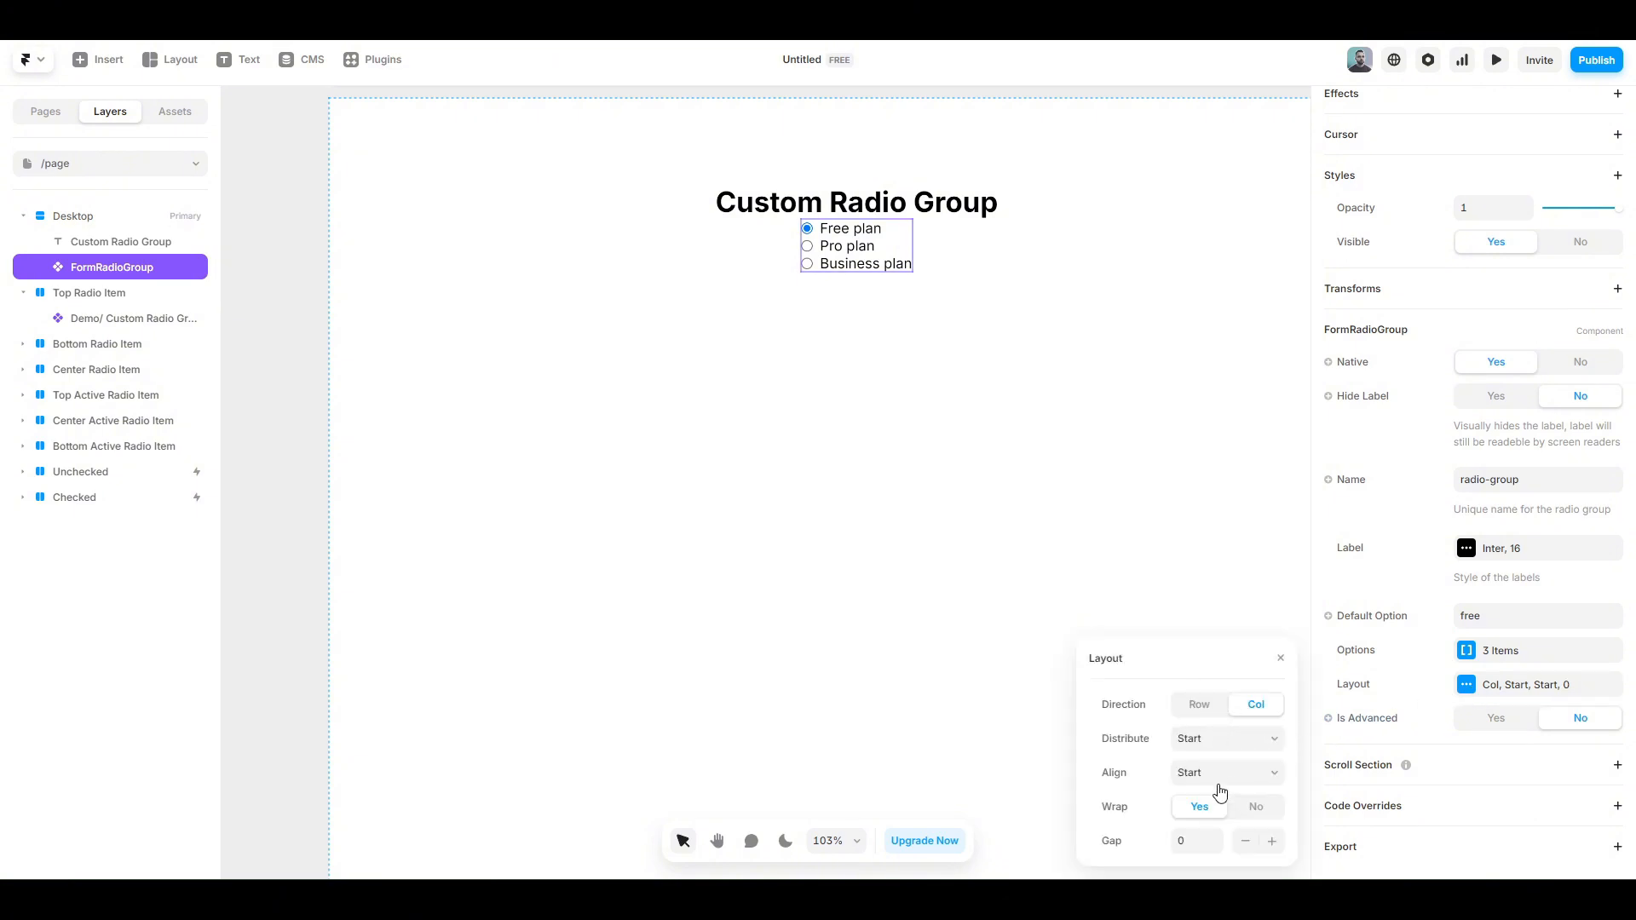
left_click(1279, 661)
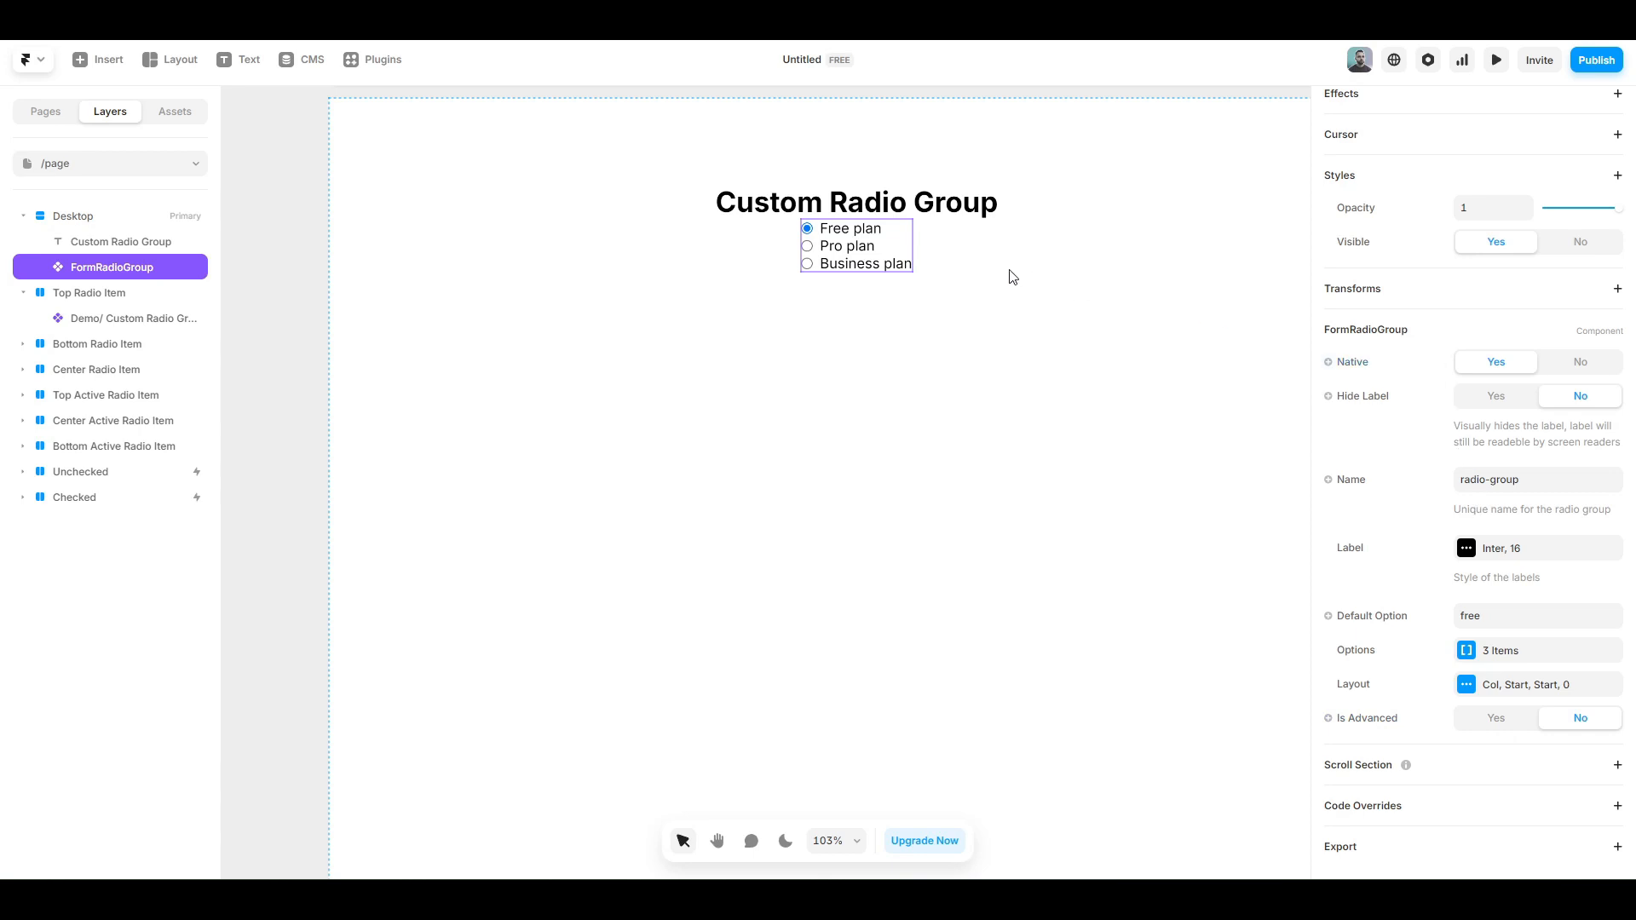
Step: Preview the page, test selecting the Pro plan and Business plan options, and return to the editor
left_click(1496, 61)
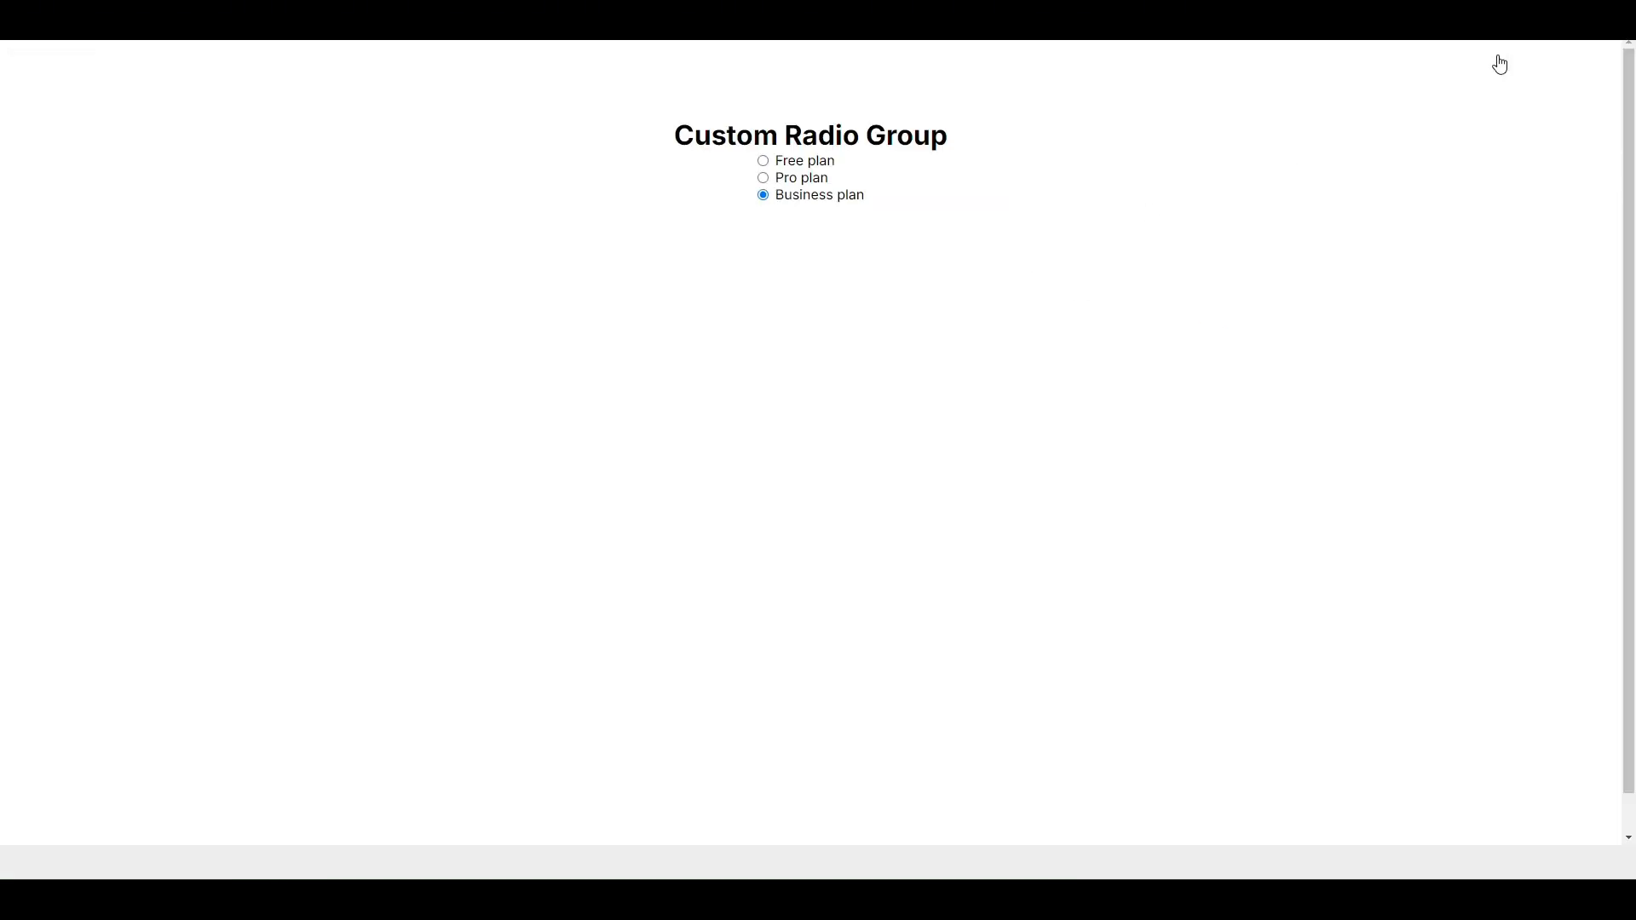
left_click(798, 176)
left_click(833, 204)
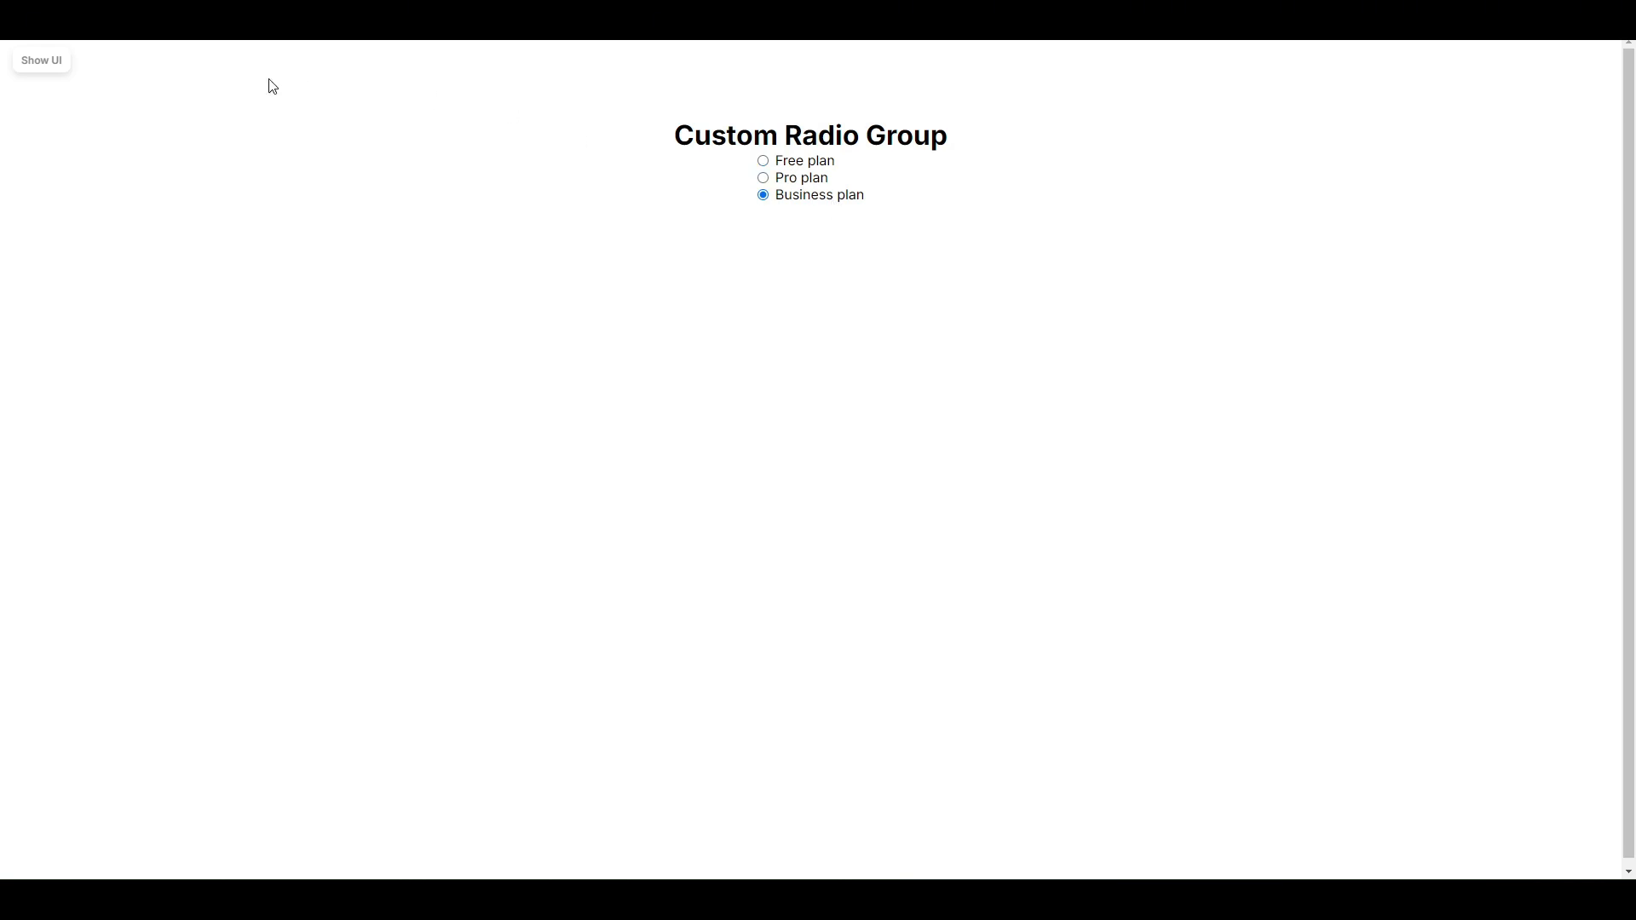
left_click(62, 60)
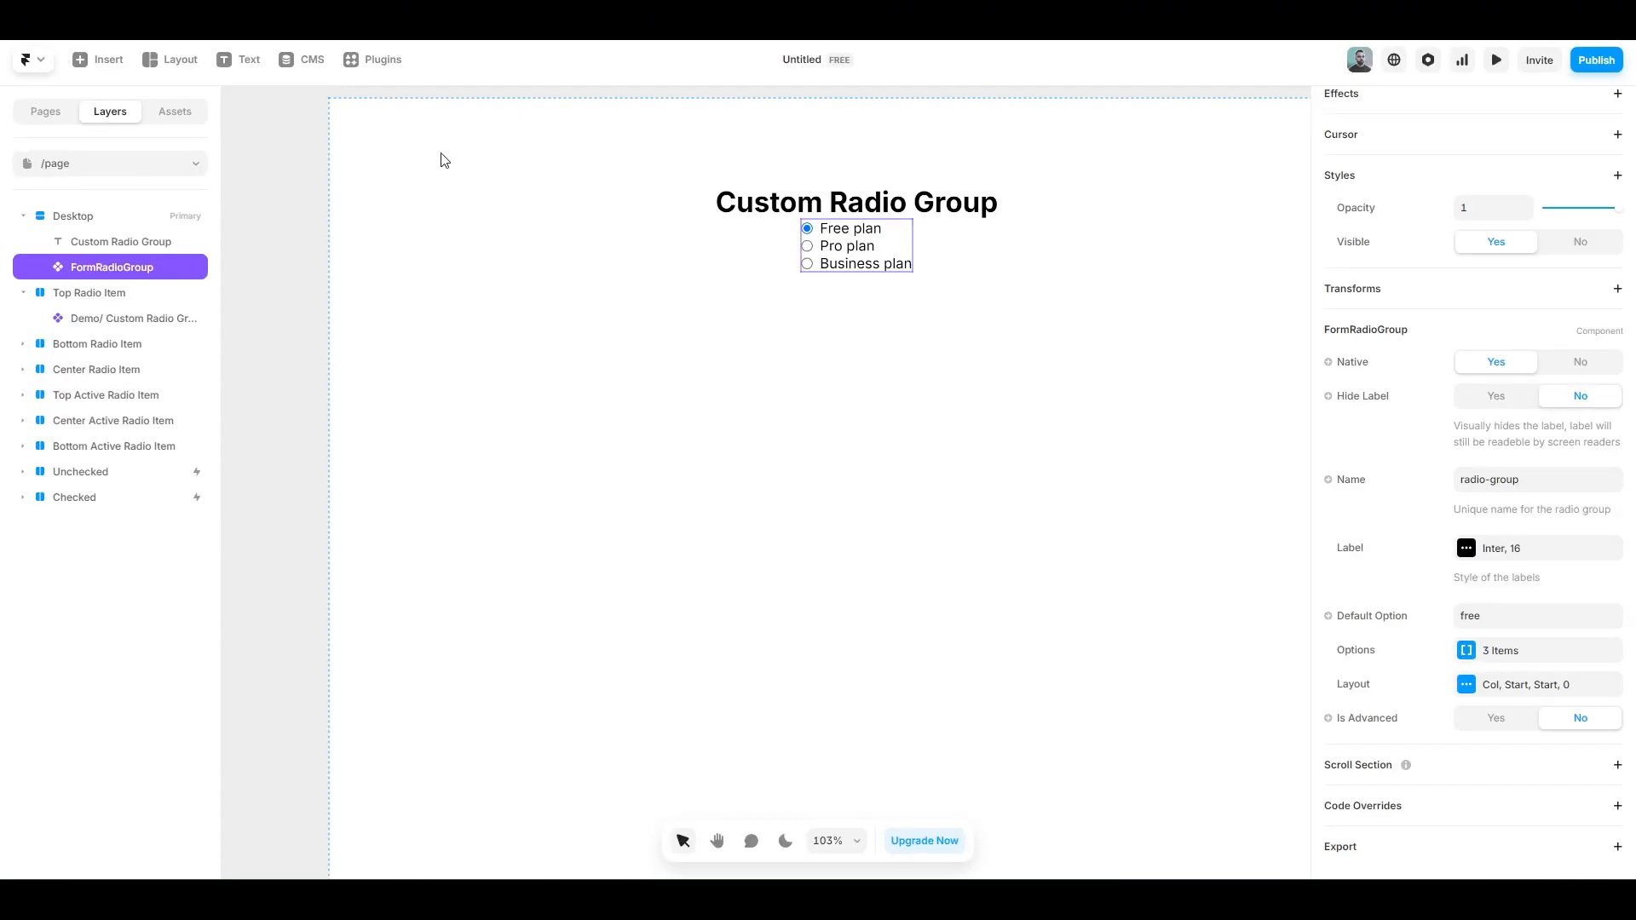
Step: Turn off the Native setting of the radio group under the Custom Radio Group heading
key("Escape")
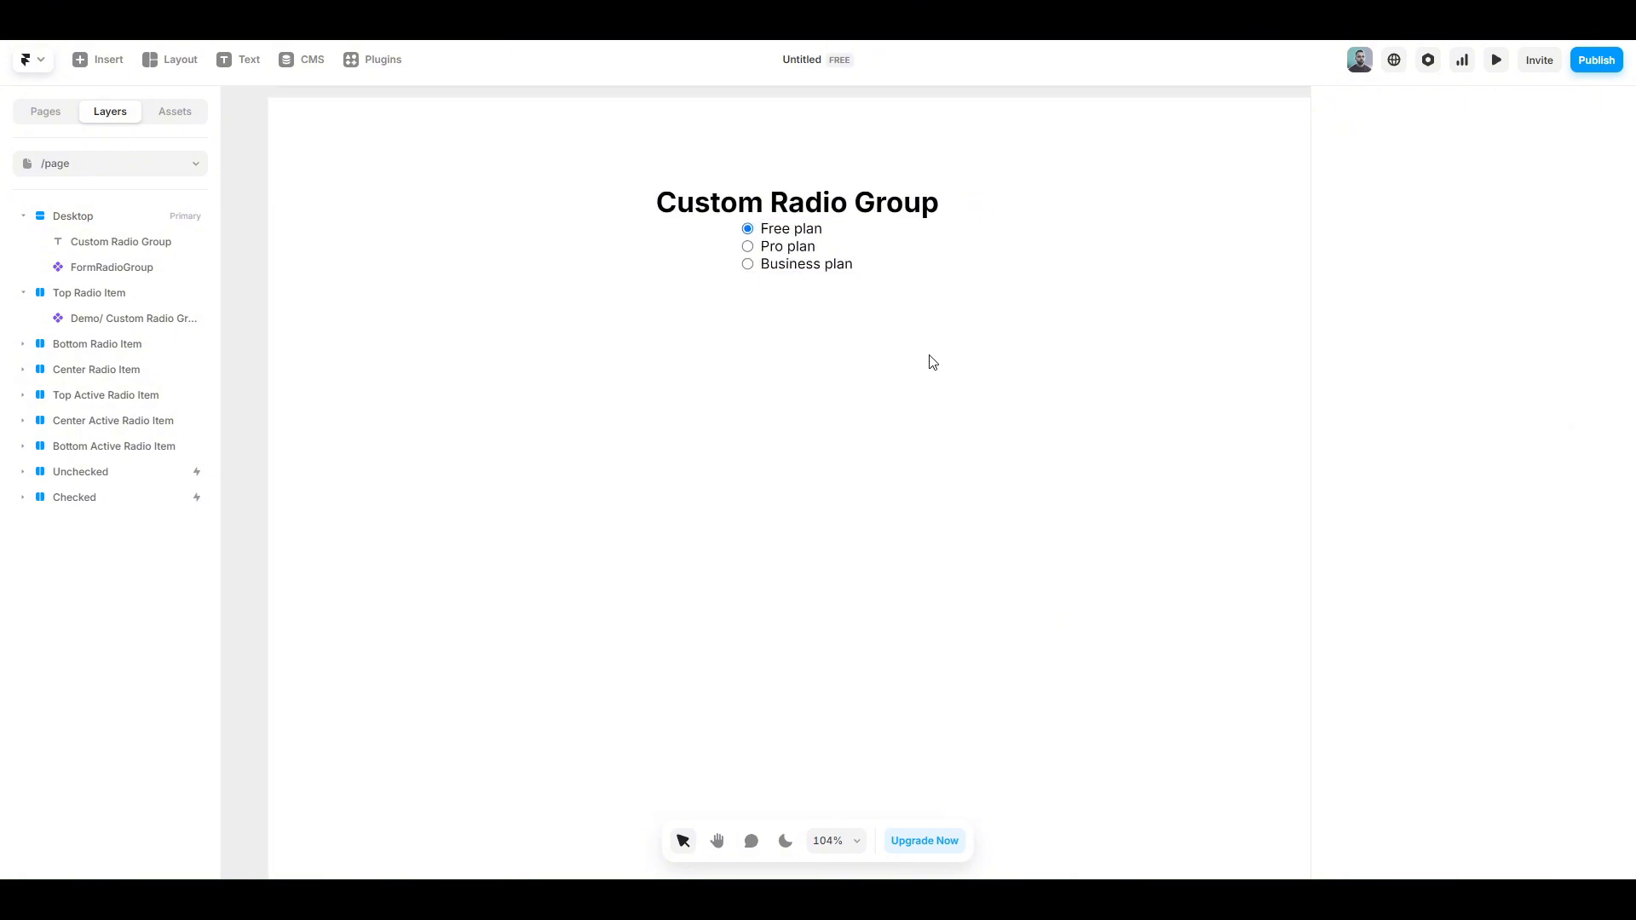
left_click(815, 268)
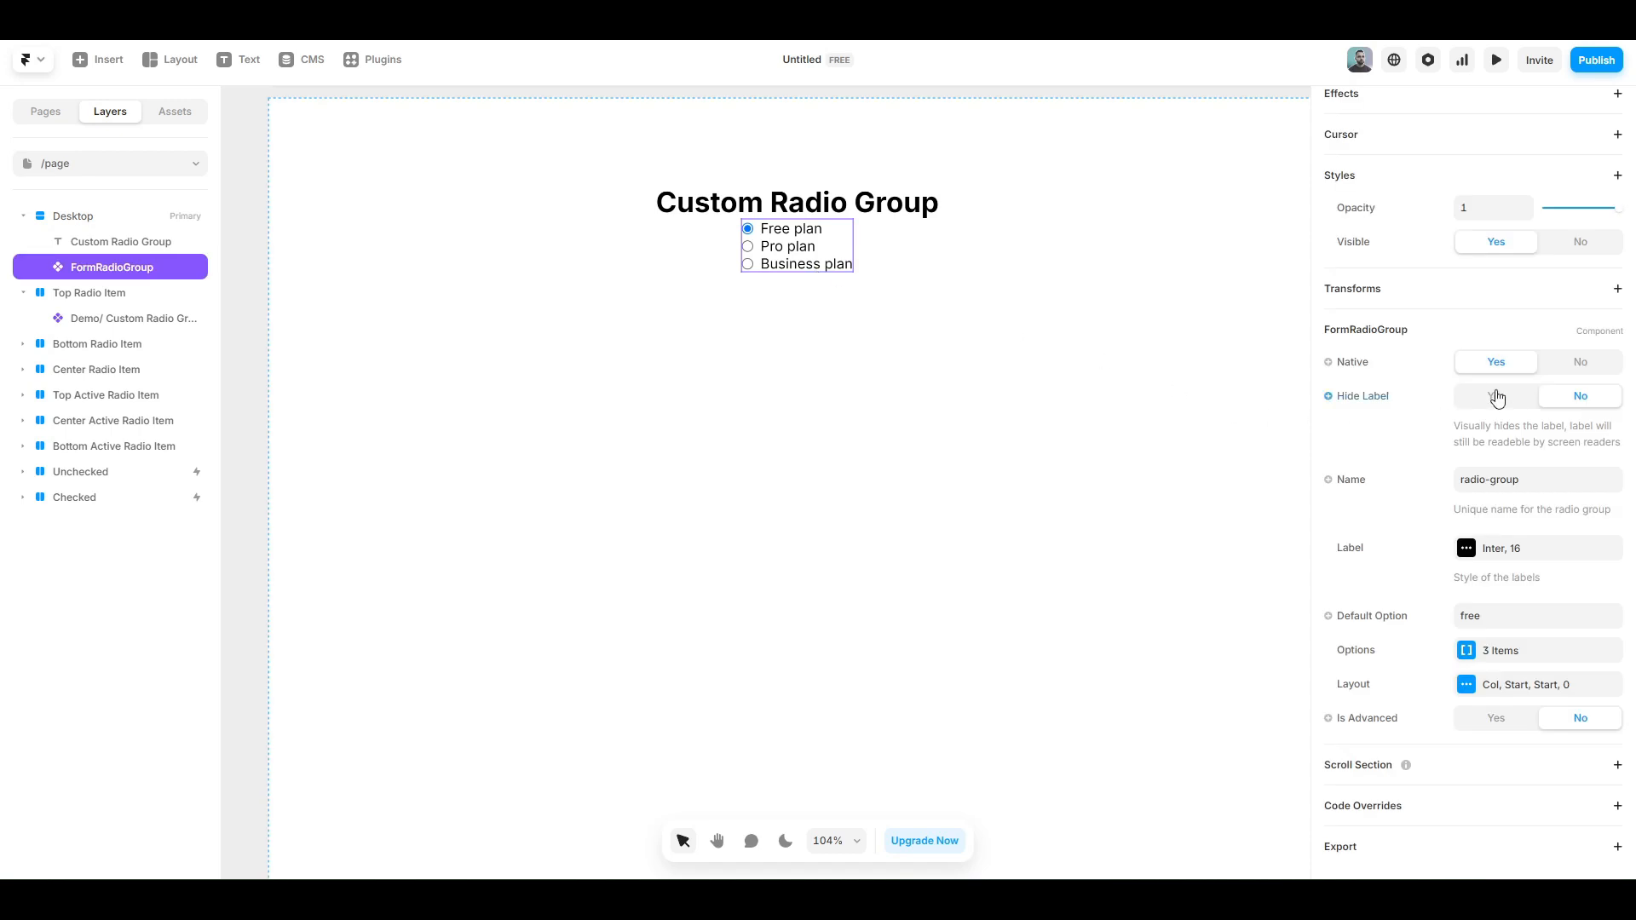
left_click(1593, 364)
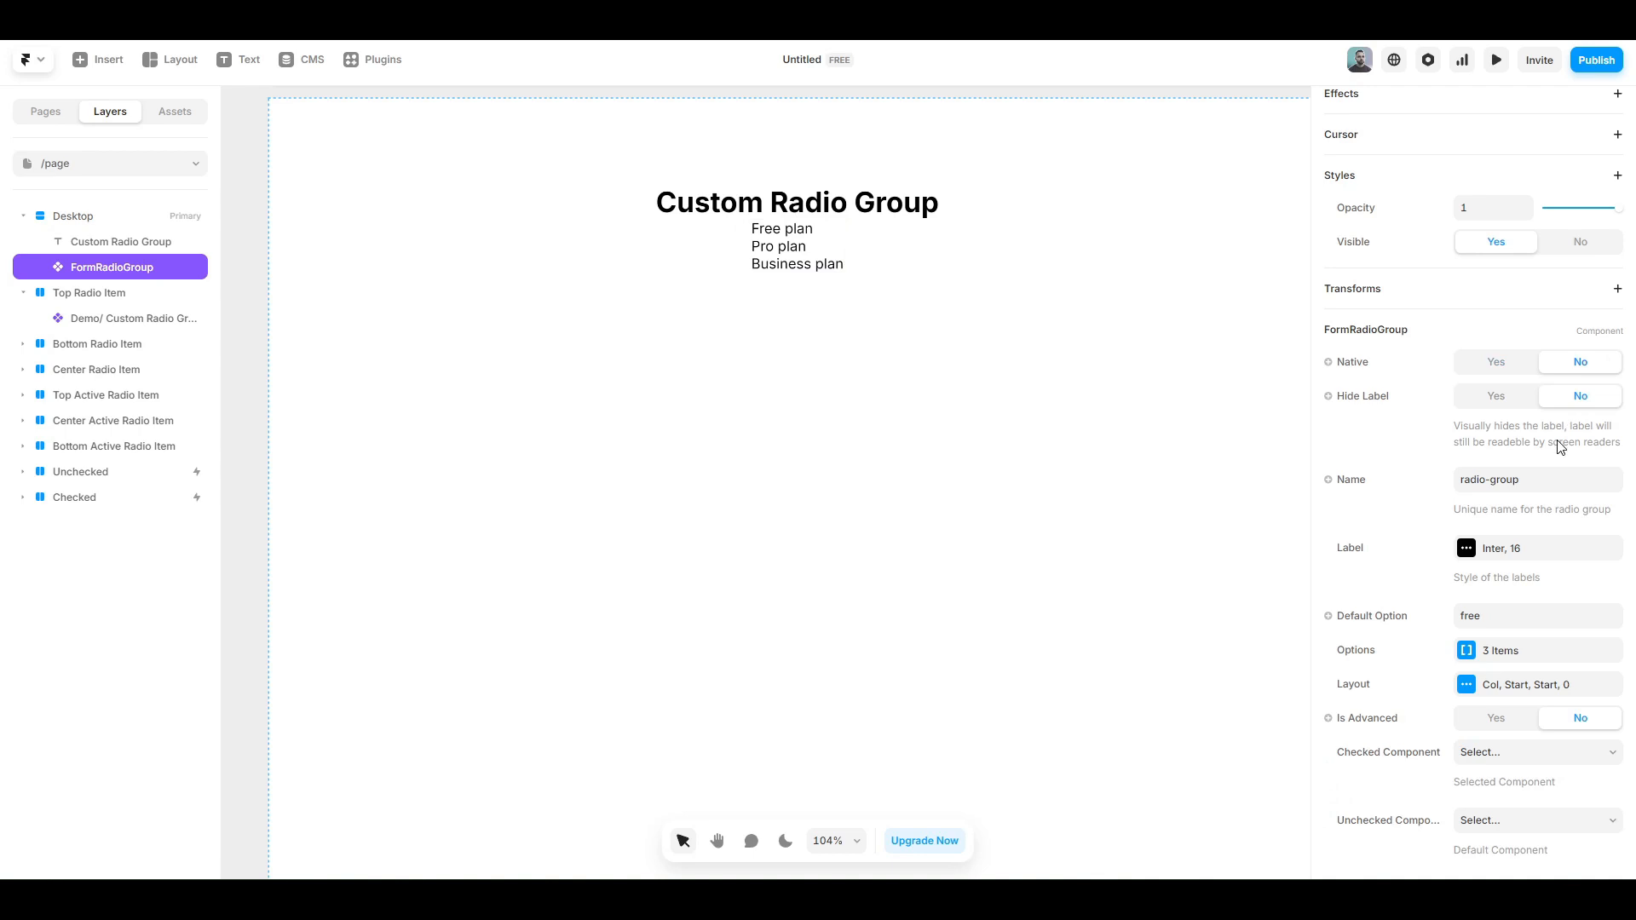
Step: Assign the Checked frame as the radio group's checked component and the Unchecked frame as its unchecked component
scroll(1561, 447, "down", 2)
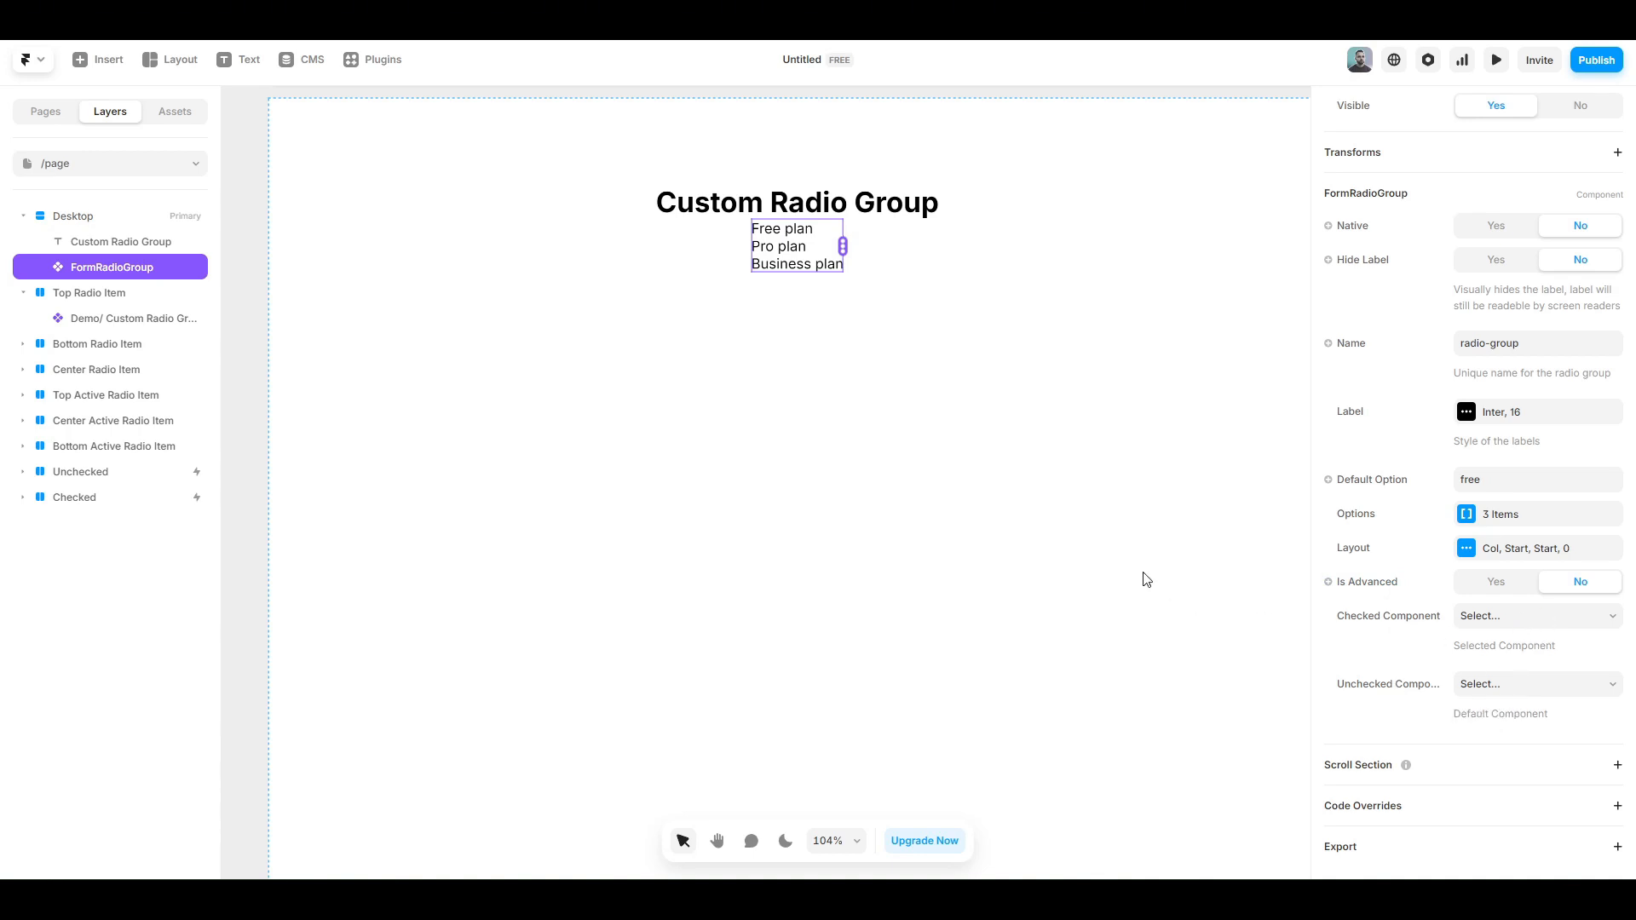
scroll(1146, 579, "right", 10)
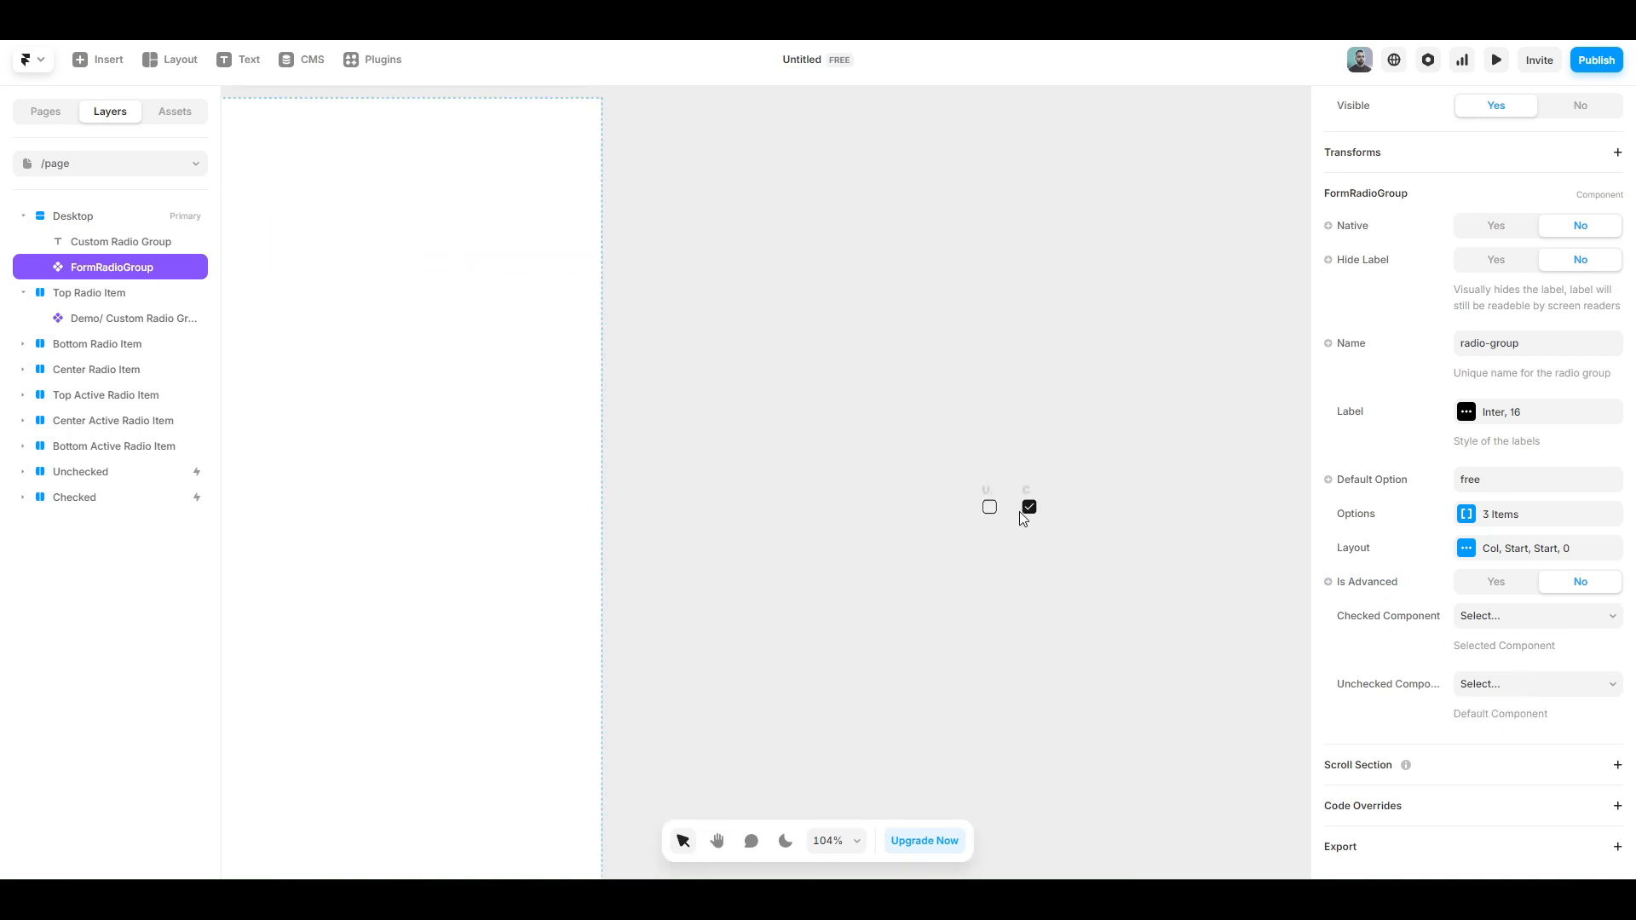
scroll(1020, 510, "up", 5)
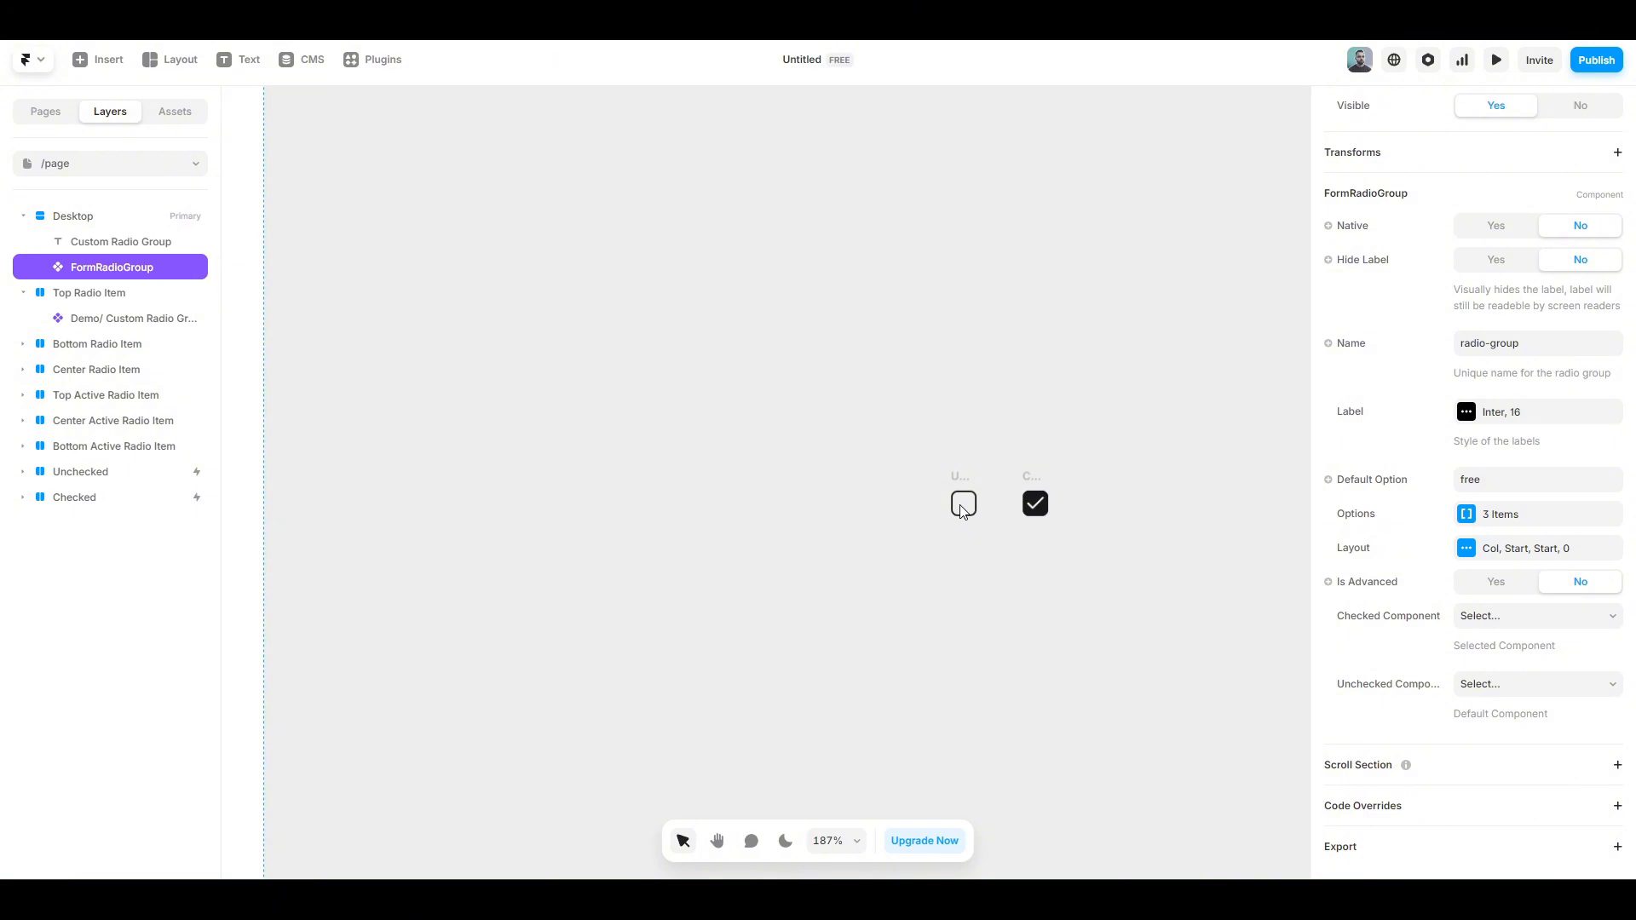
scroll(908, 571, "down", 7)
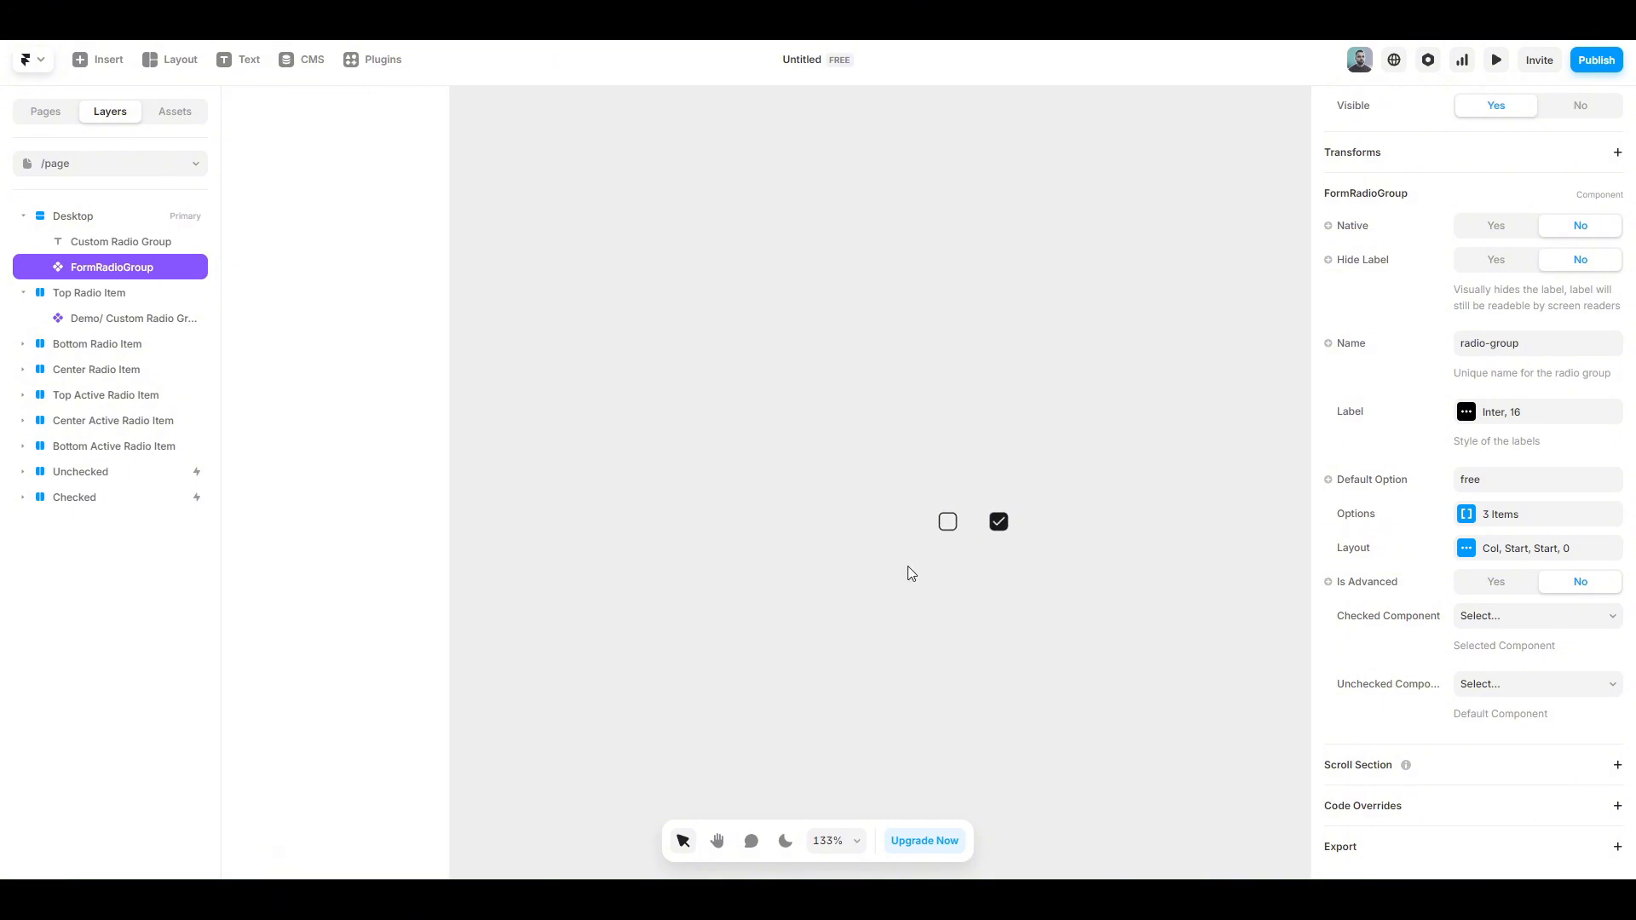
scroll(908, 571, "left", 10)
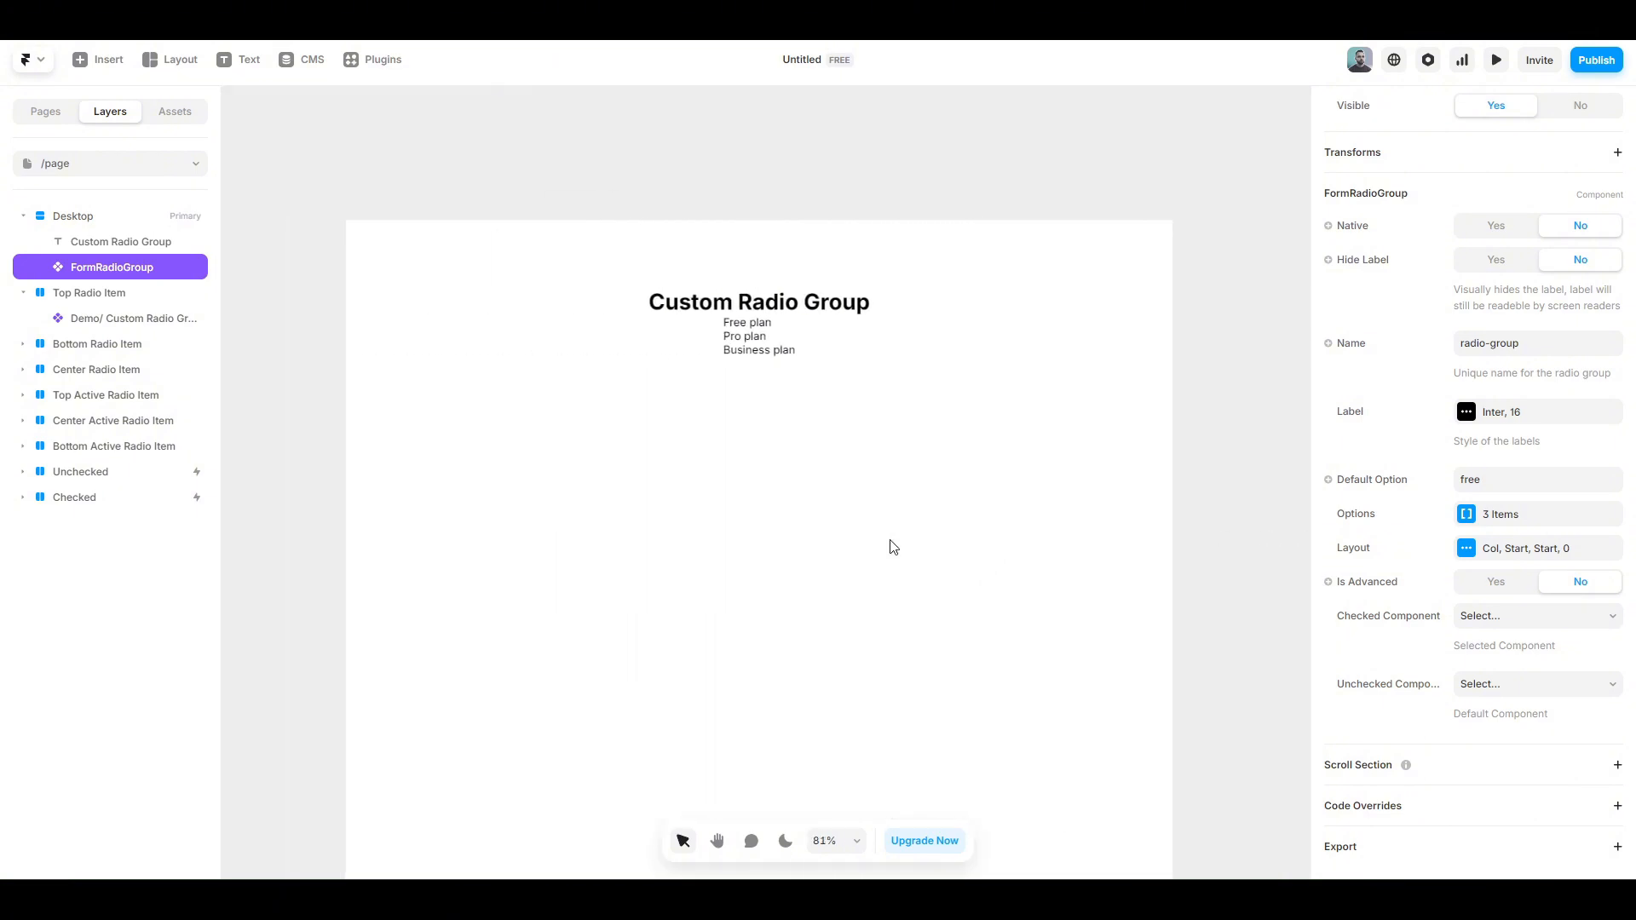
left_click(1524, 625)
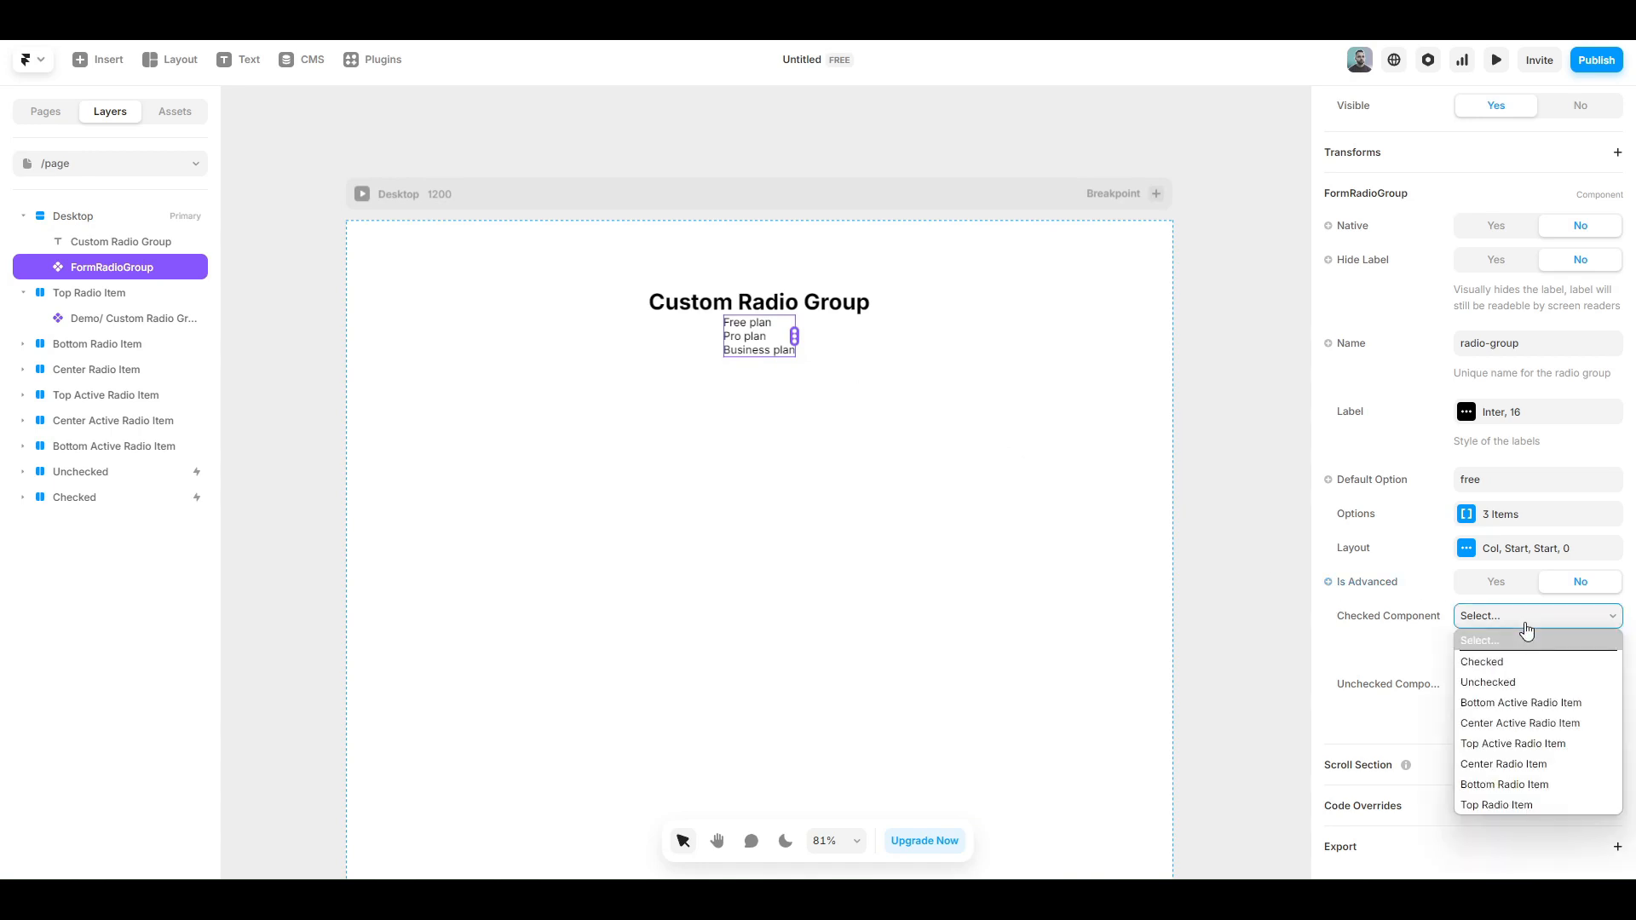
left_click(1522, 658)
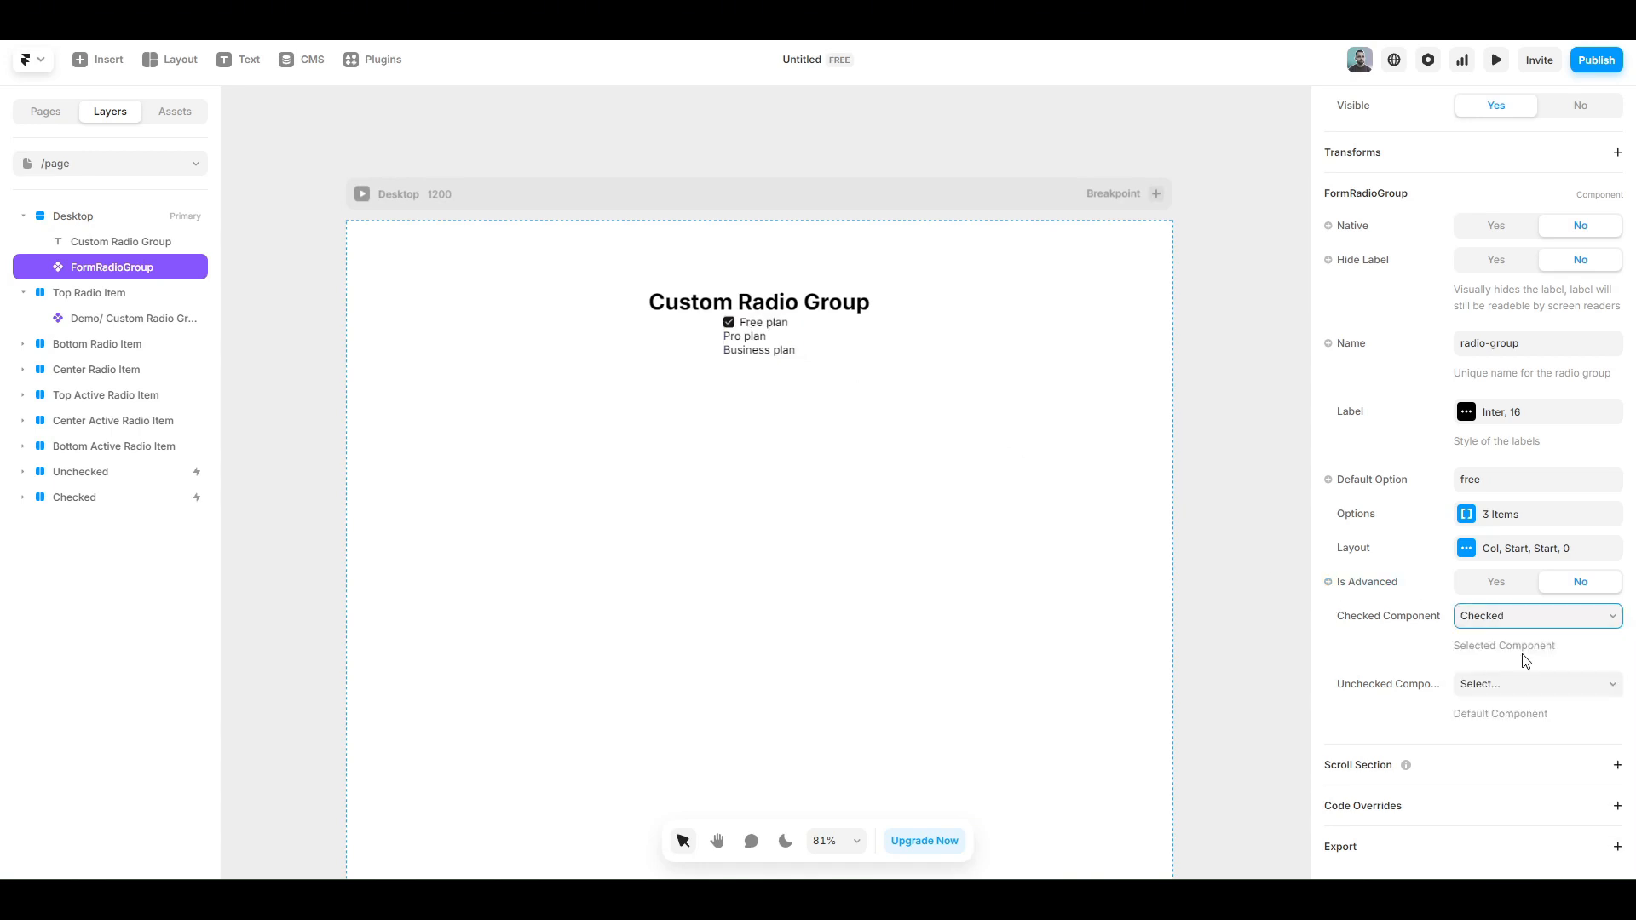
left_click(1509, 683)
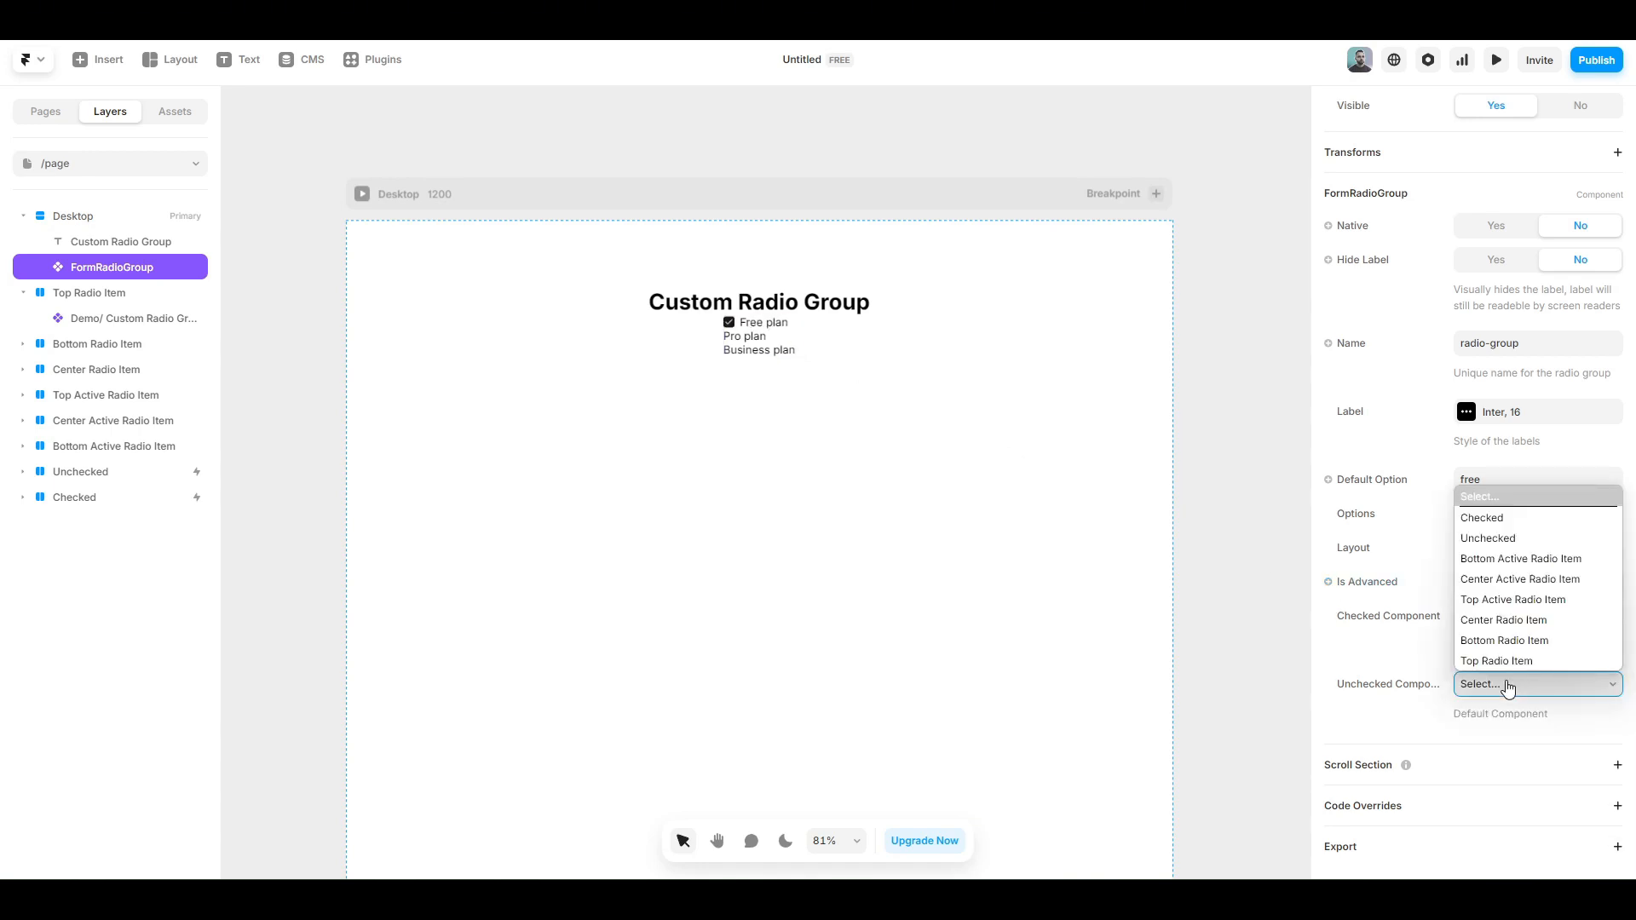
left_click(1509, 541)
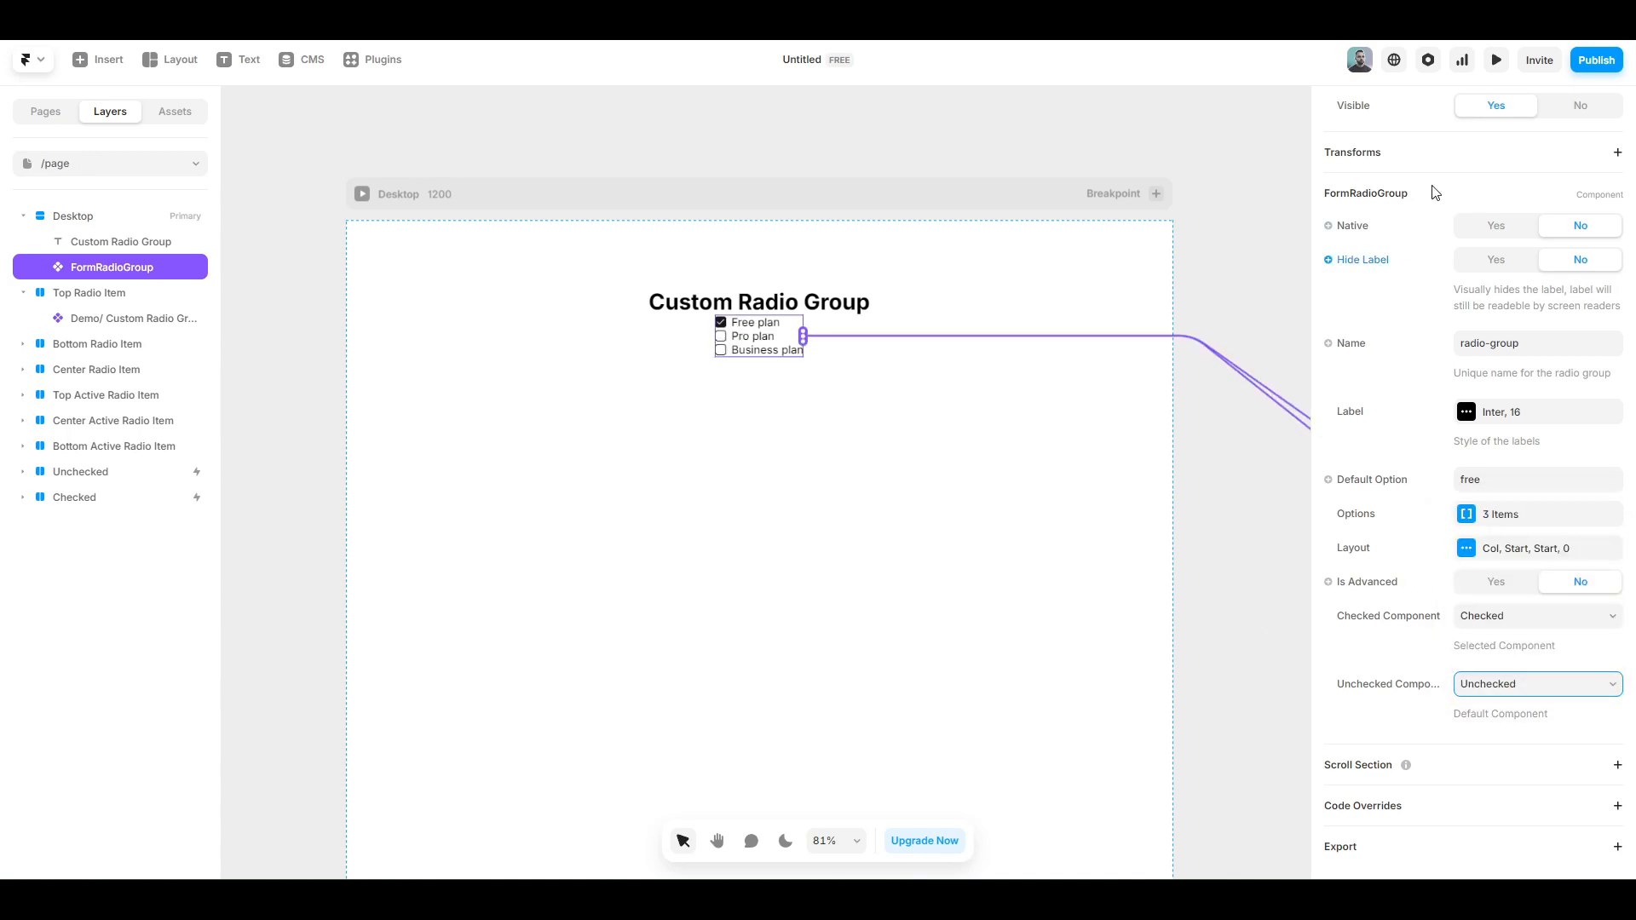
Step: Preview the page, test the custom radio buttons on all three plans, and return to the editor
left_click(1496, 59)
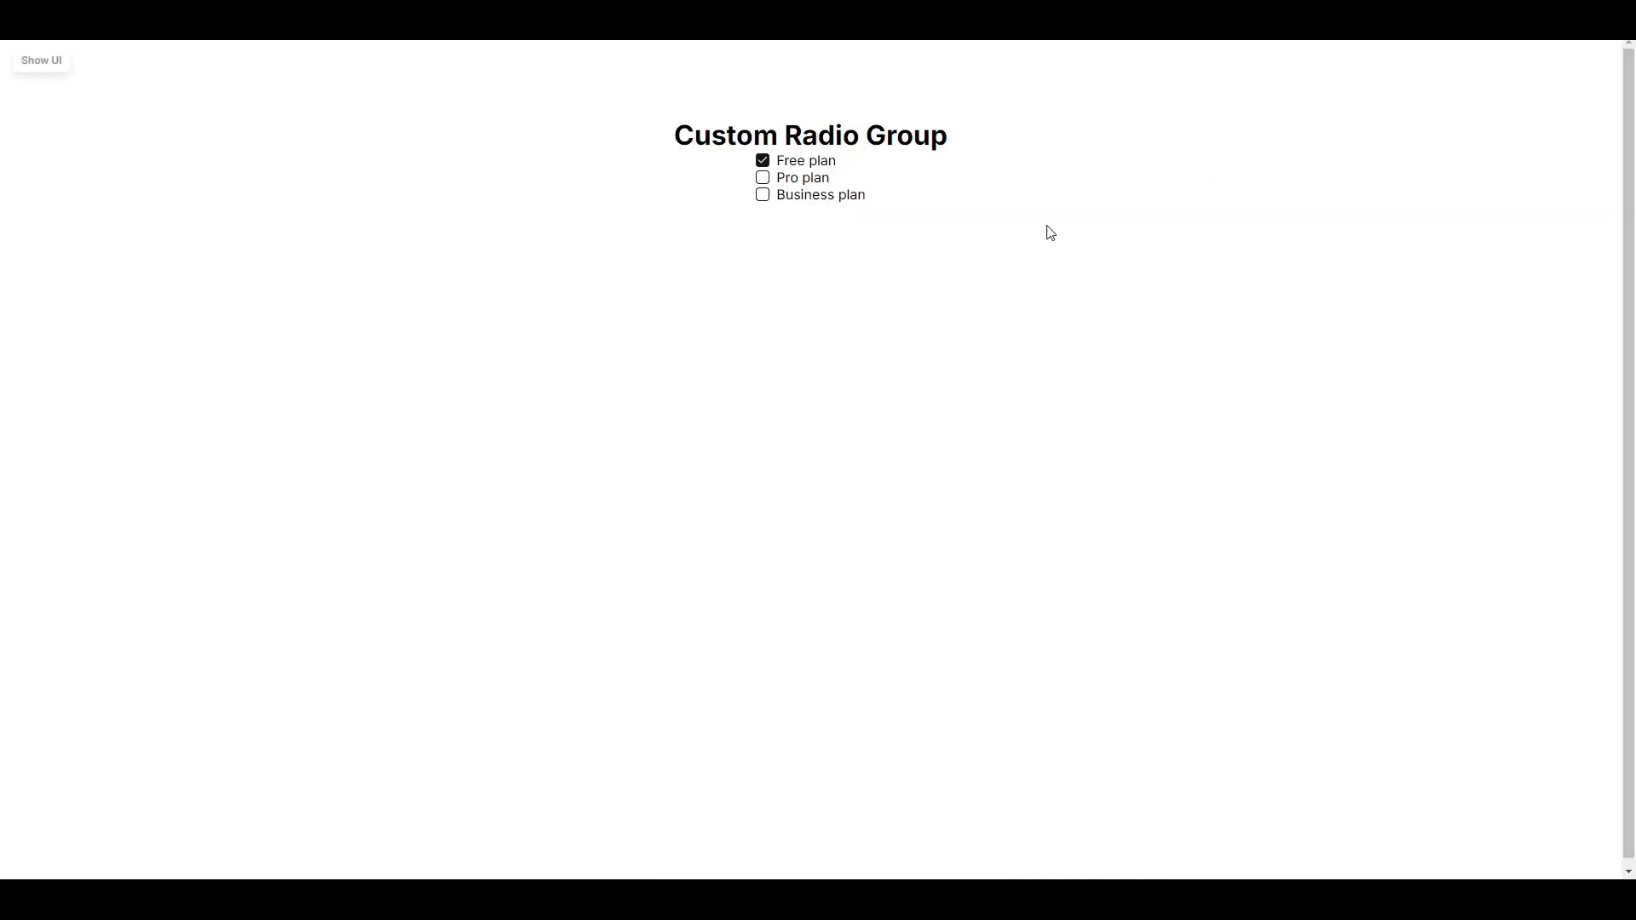
left_click(806, 181)
left_click(834, 198)
left_click(804, 168)
key("ctrl+backslash")
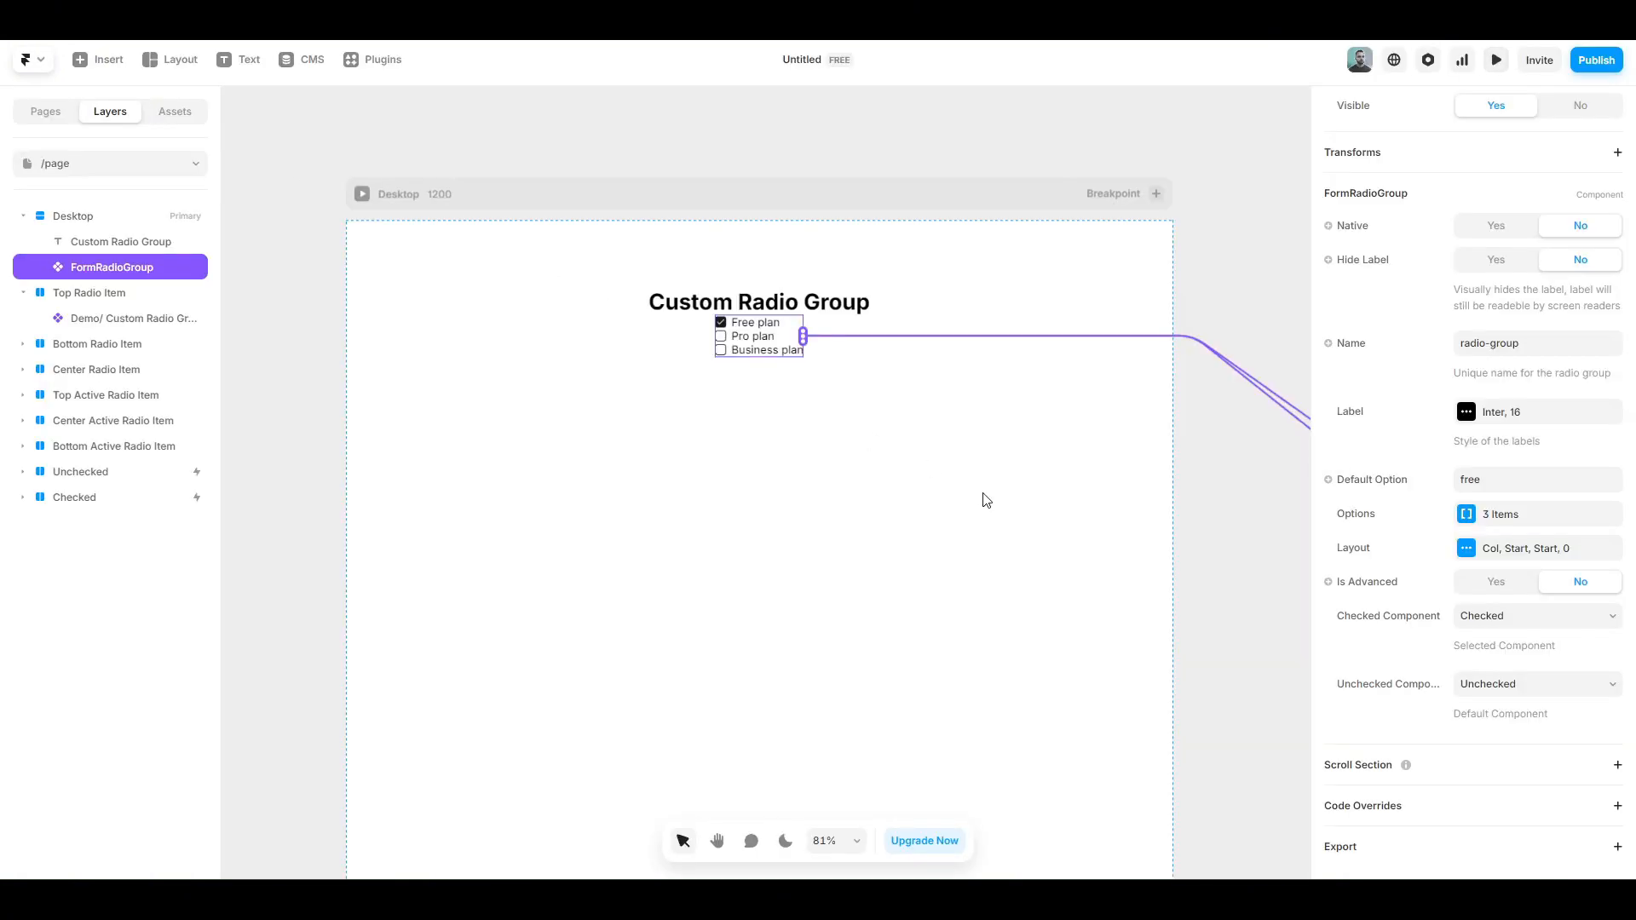
Step: Enable the Is Advanced setting for the radio group
key("Escape")
left_click(742, 342)
scroll(732, 353, "up", 5)
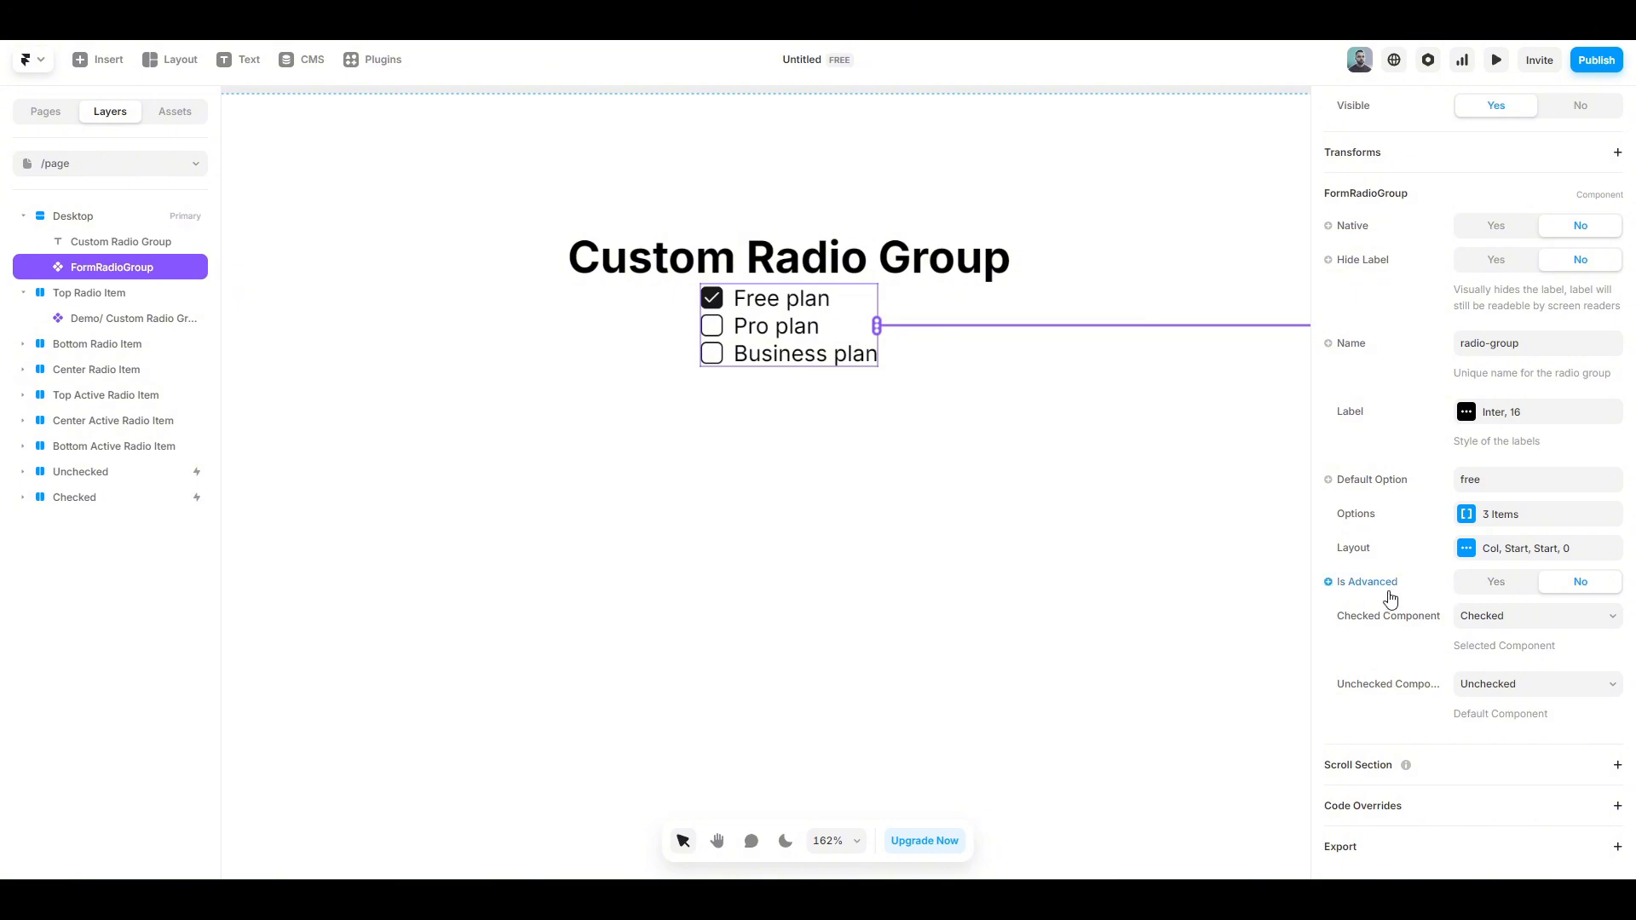
left_click(1502, 591)
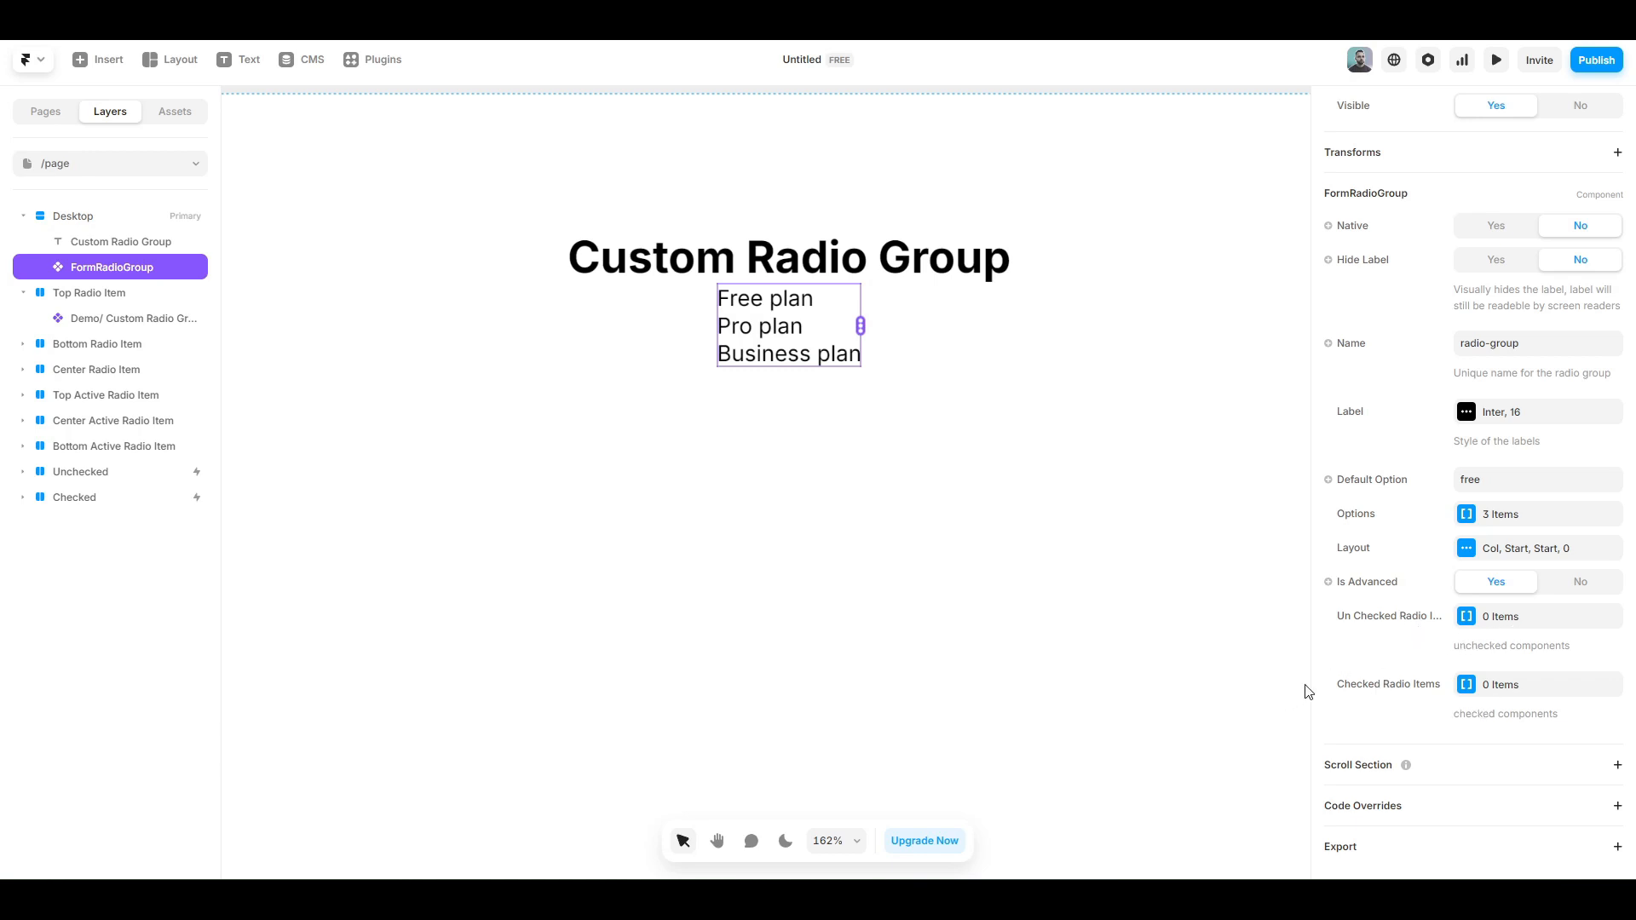
Step: Add three empty component entries to the radio group's Un Checked Radio Items
left_click(1518, 628)
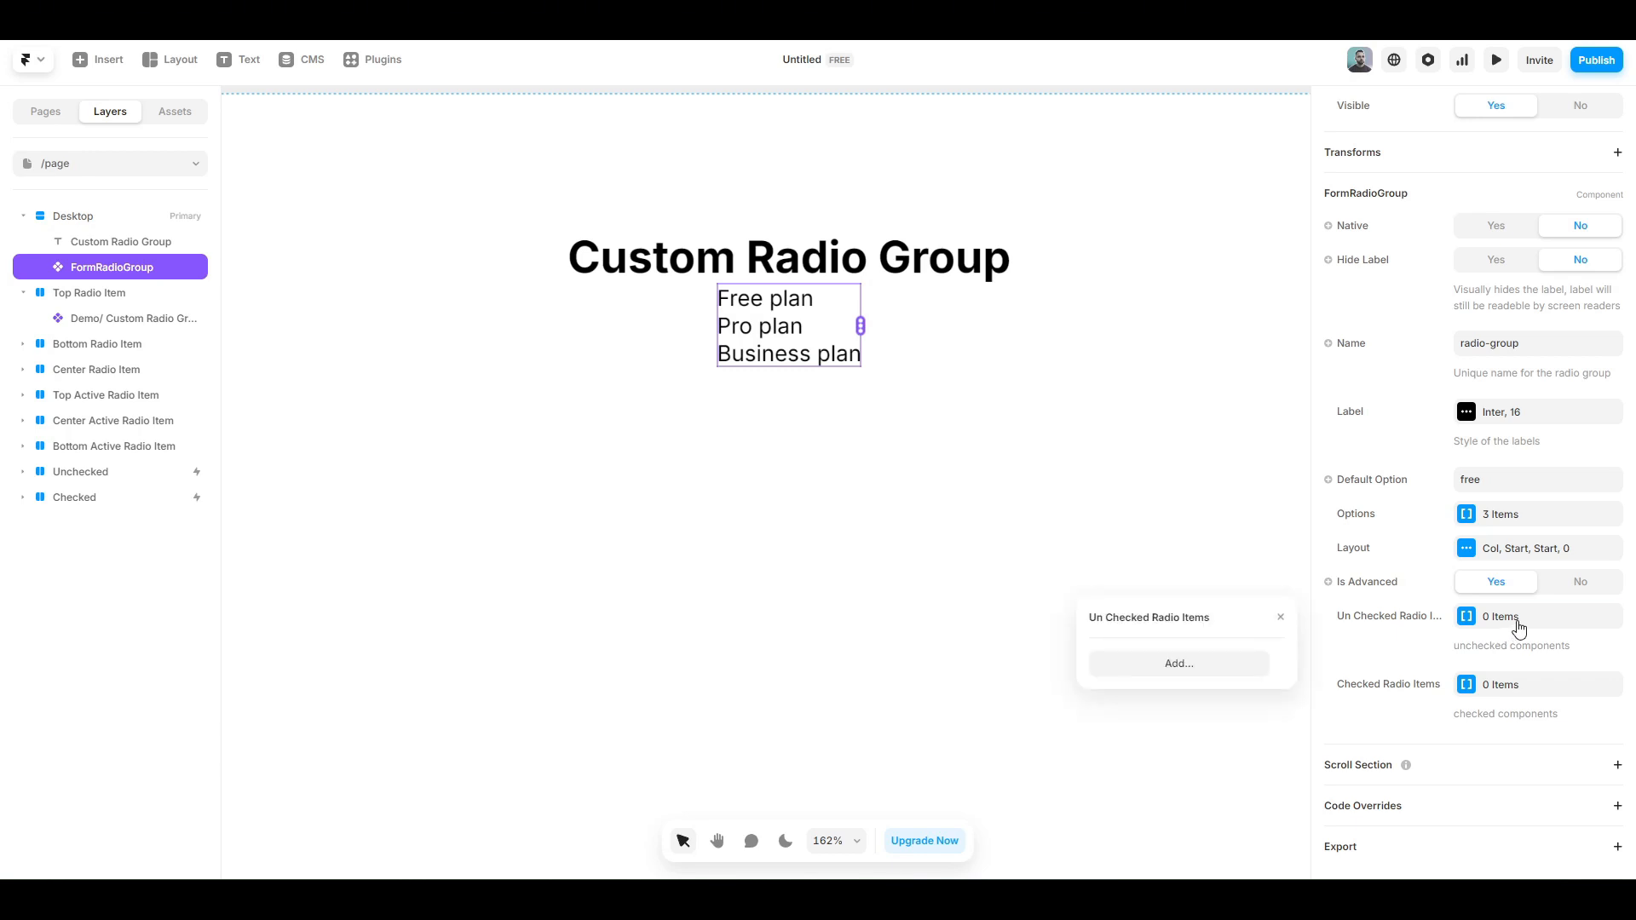
left_click(1224, 669)
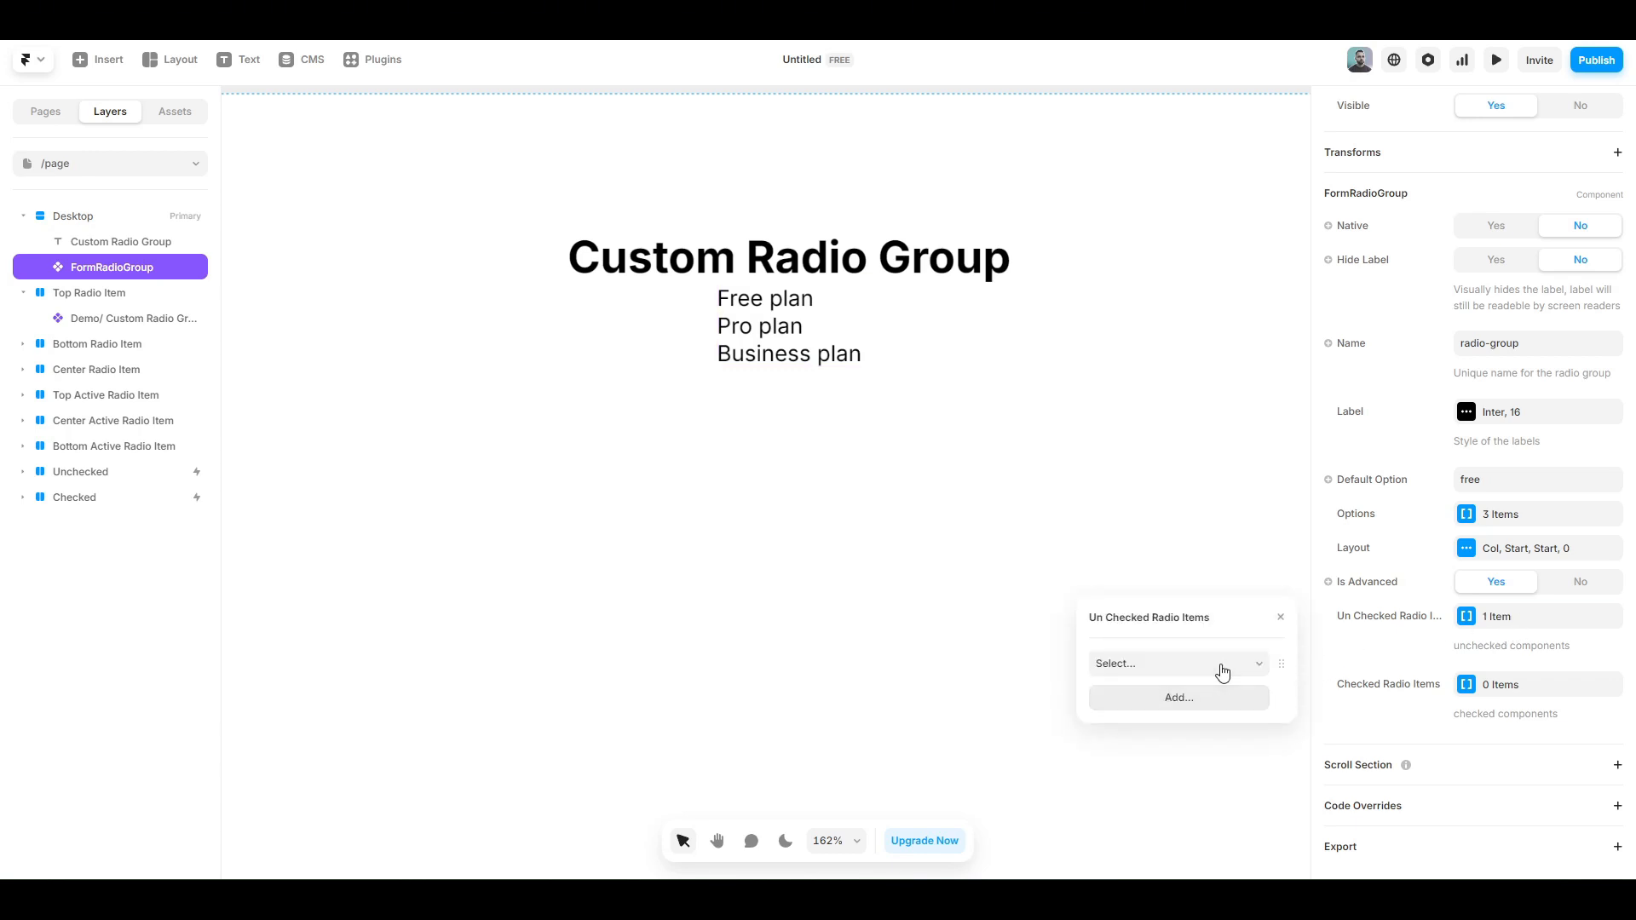
left_click(1226, 696)
left_click(1223, 733)
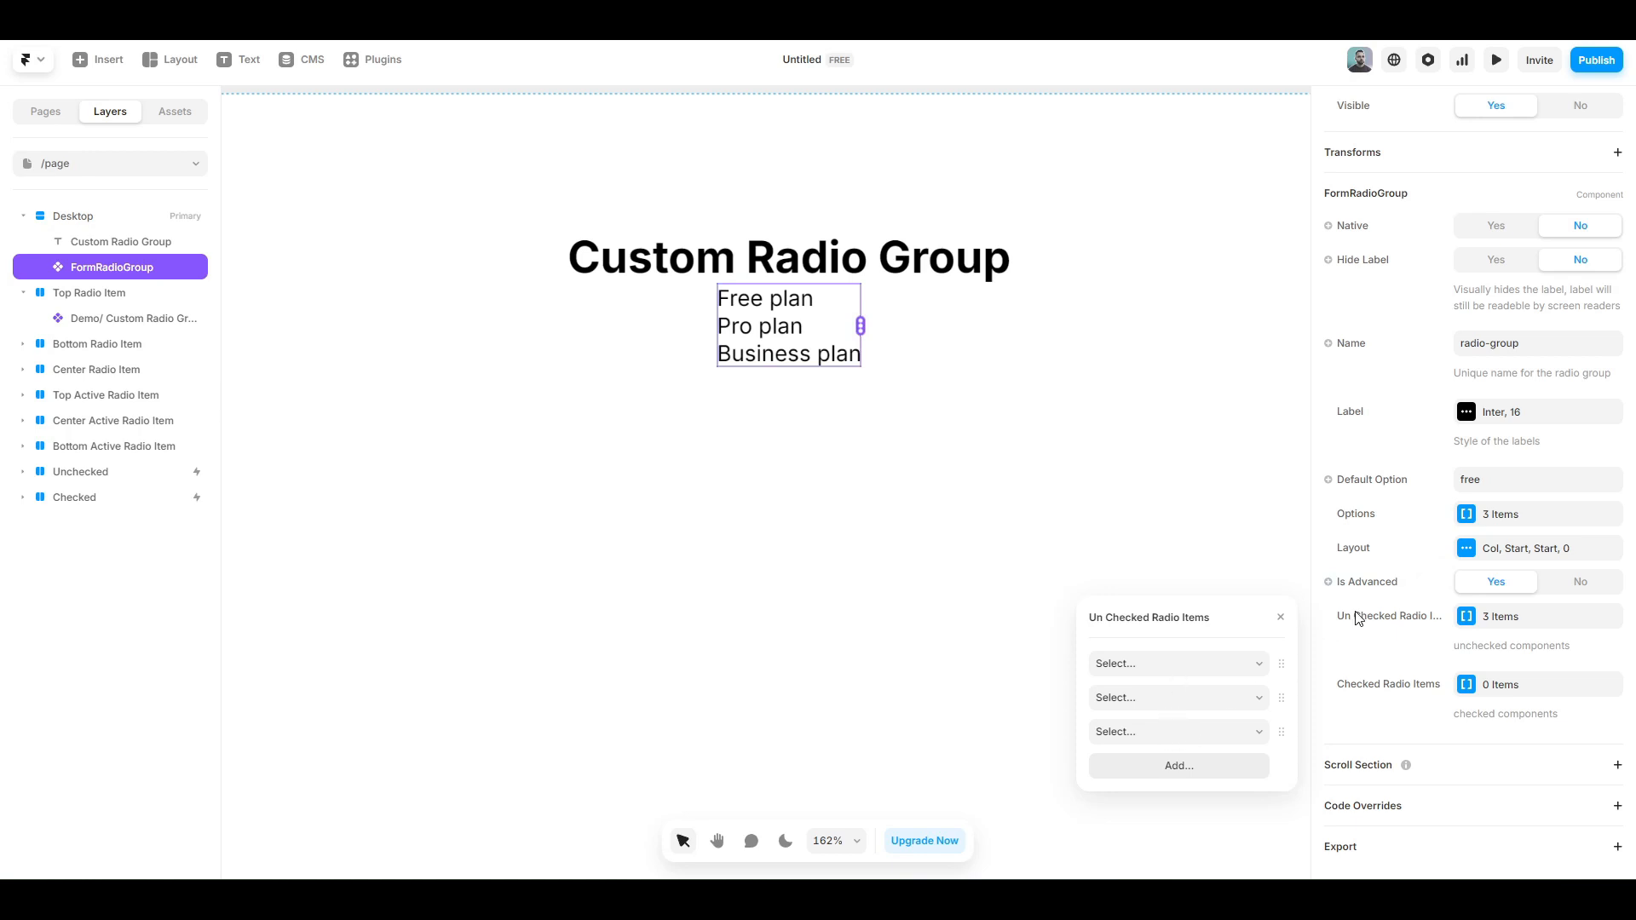
Step: Compare the entries in the Options list with those in the Un Checked Radio Items list
left_click(1500, 517)
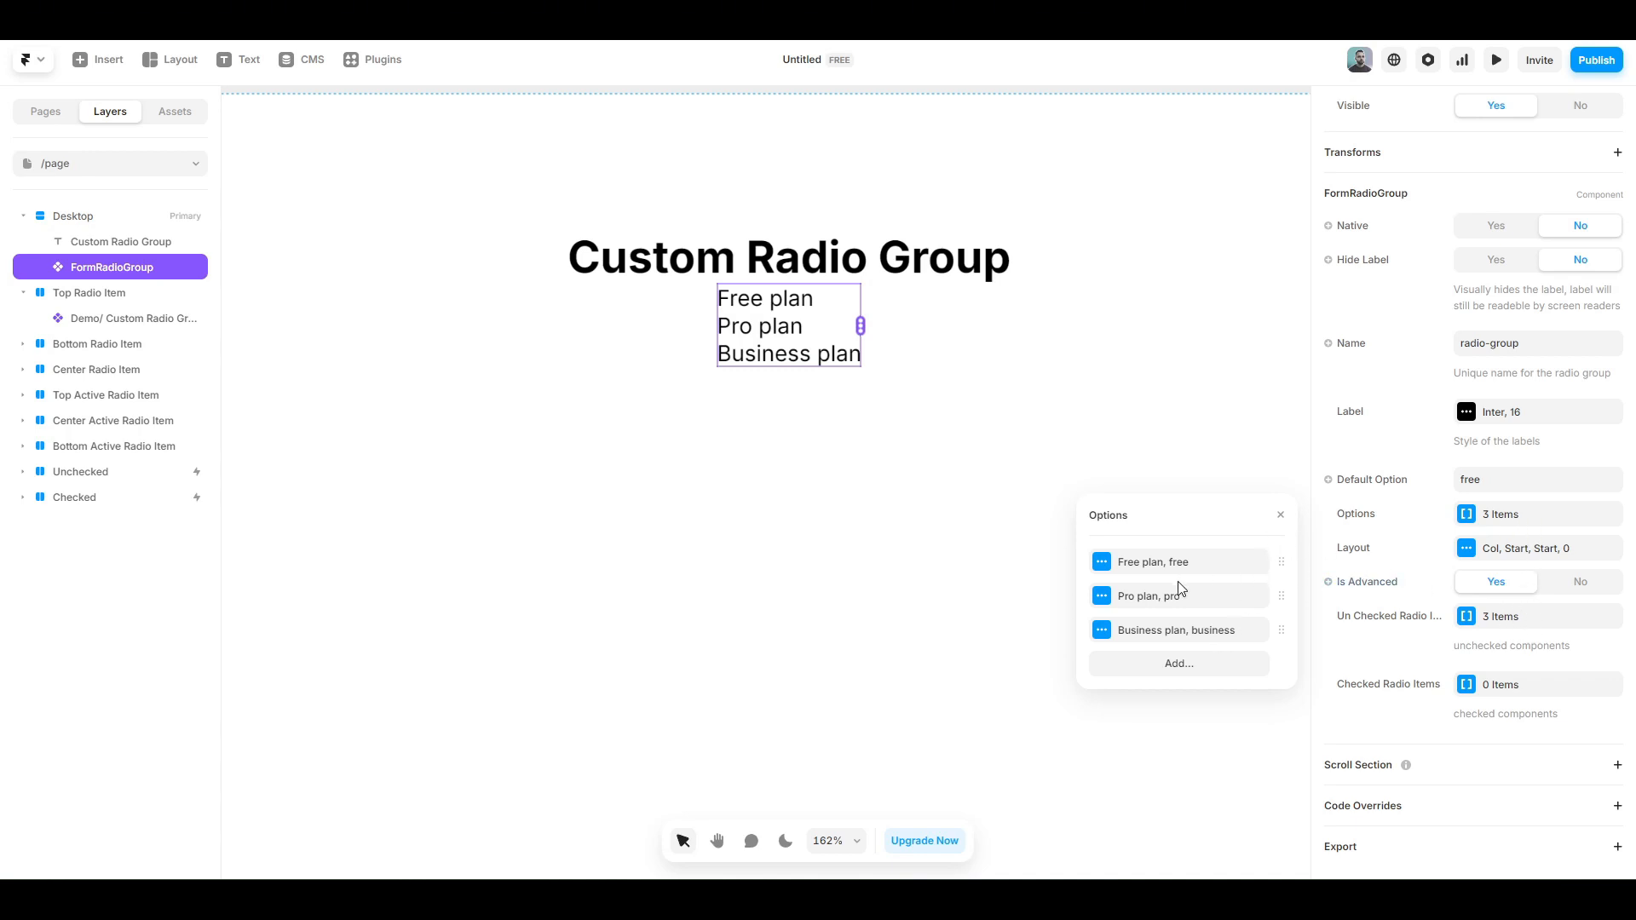
left_click(1493, 616)
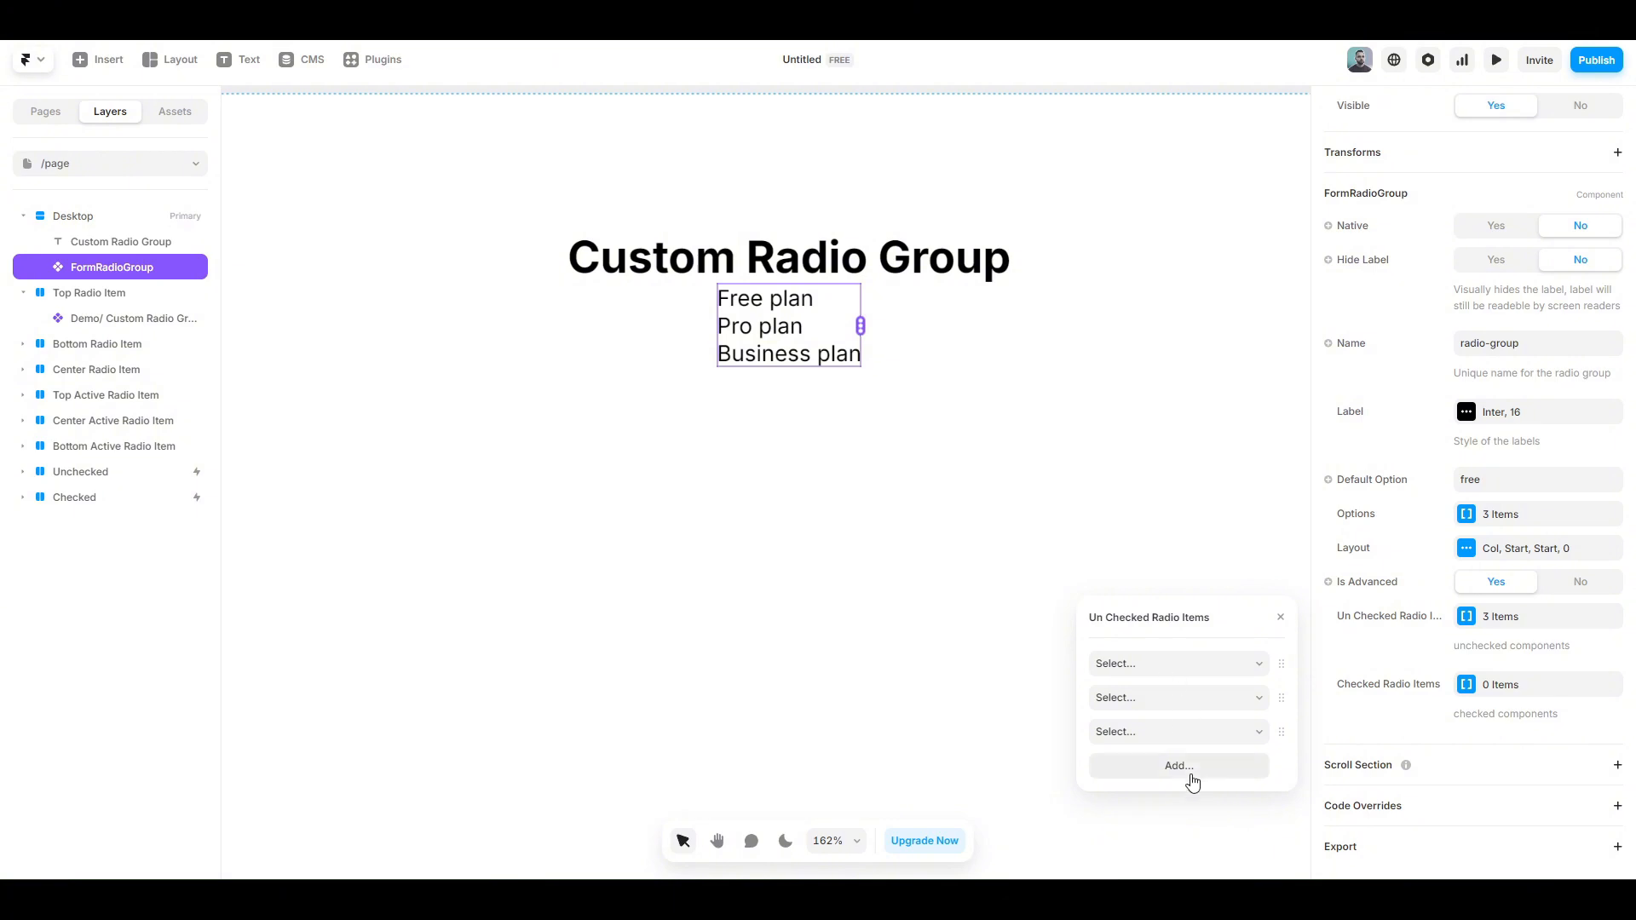
left_click(1281, 618)
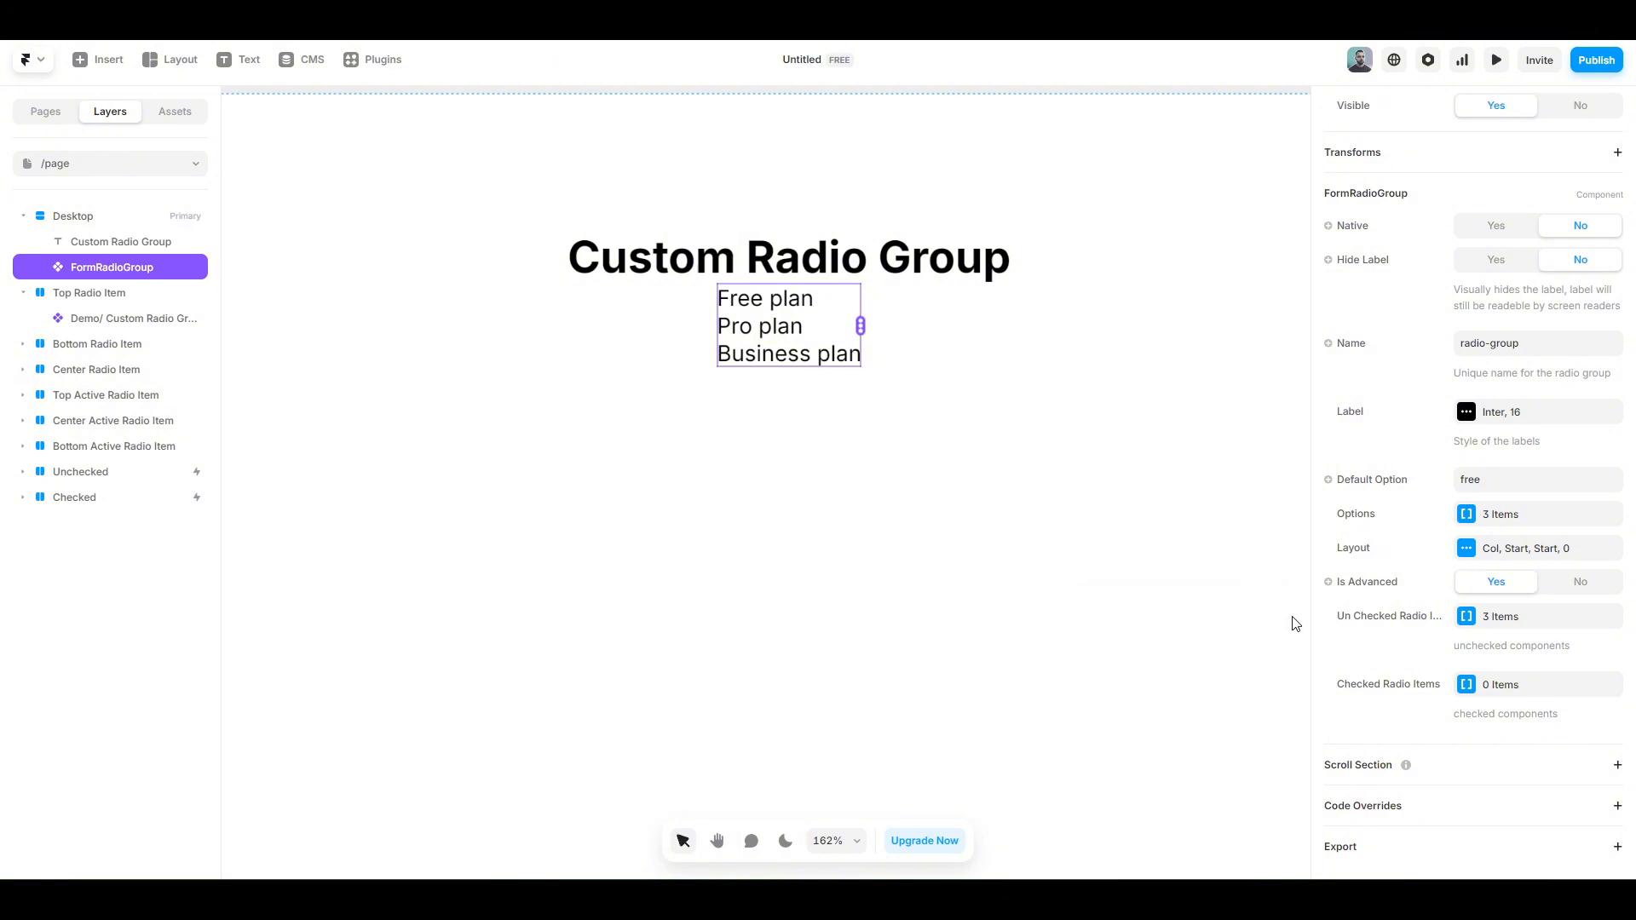
Step: Add three empty component entries to the radio group's Checked Radio Items
left_click(1520, 681)
left_click(1241, 738)
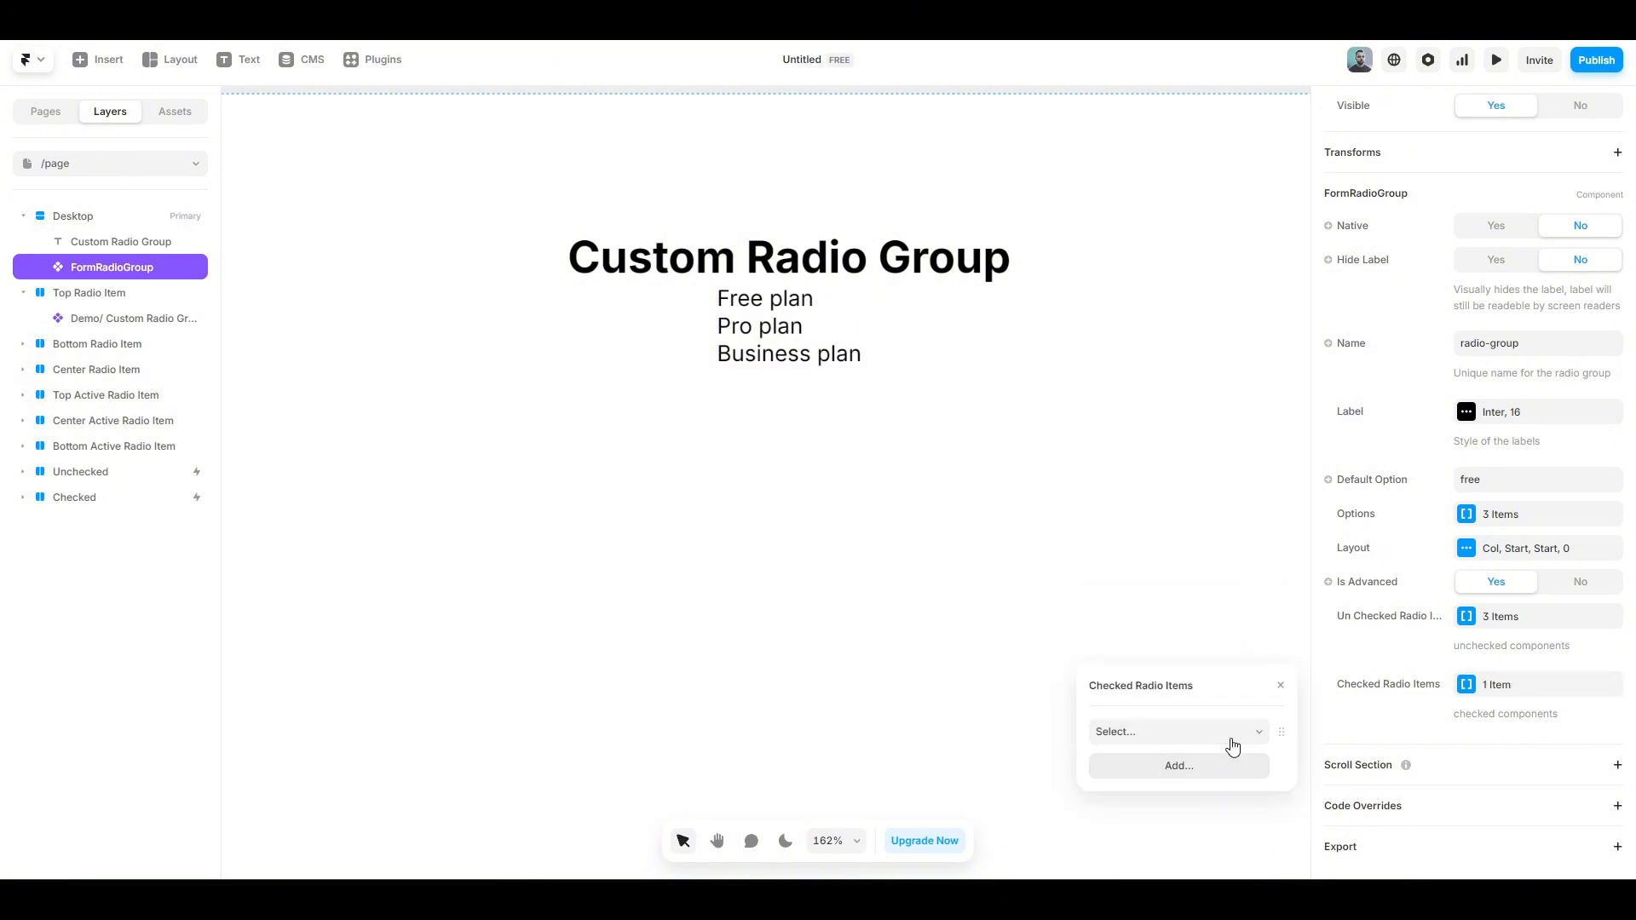
left_click(1194, 777)
left_click(1193, 801)
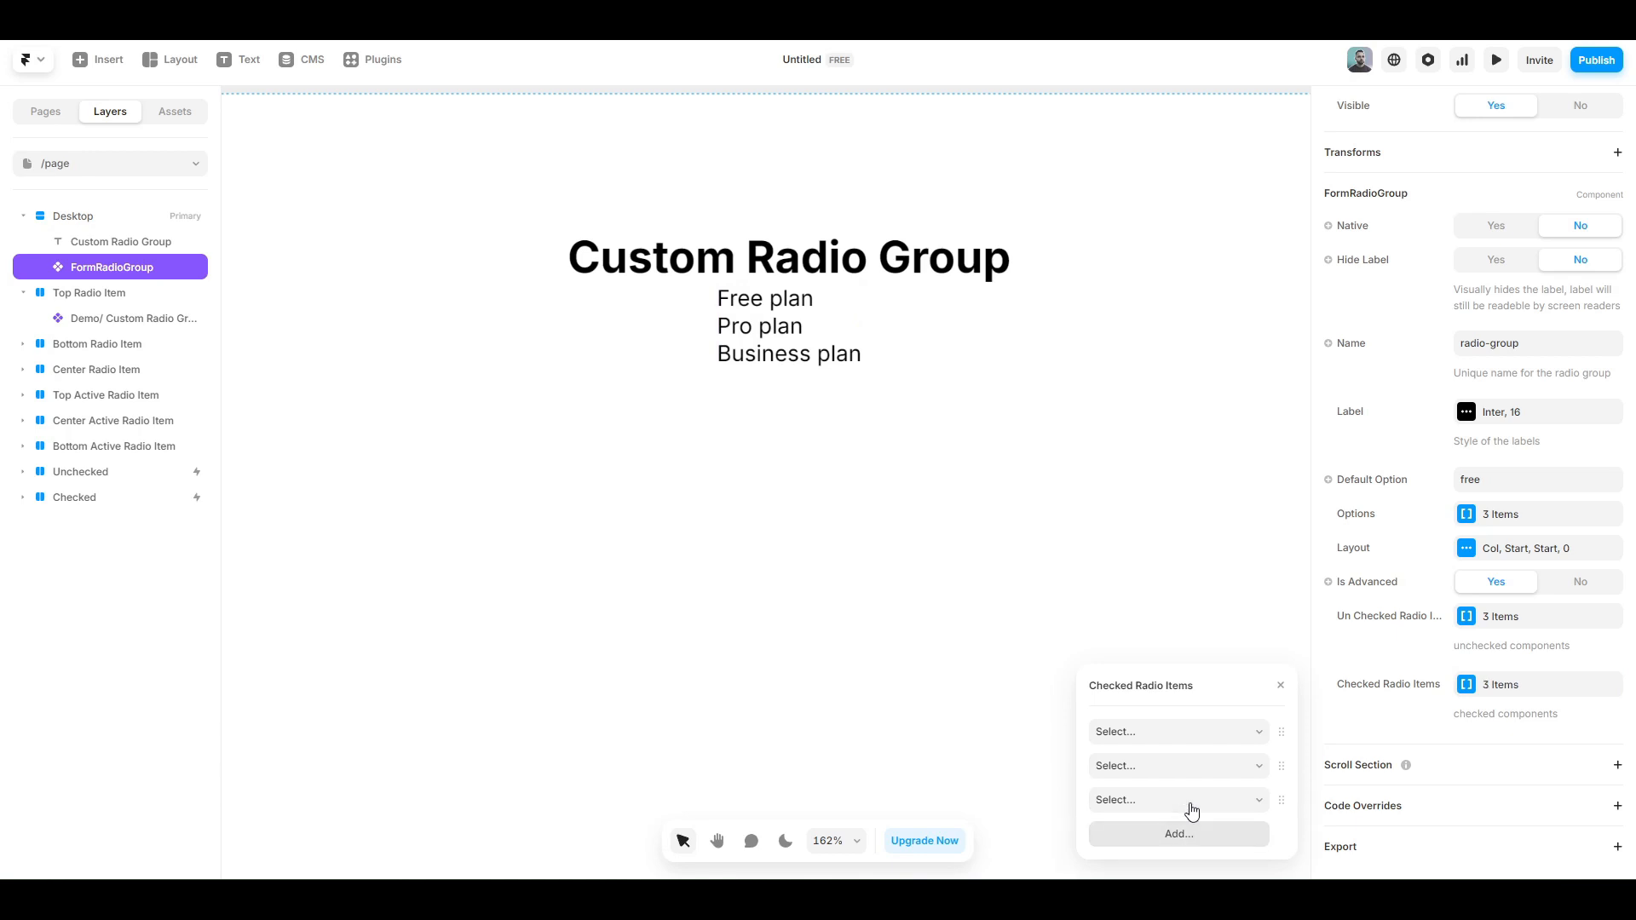
left_click(1283, 687)
Step: Examine the three plain and three active radio item designs on the canvas and compare them with the radio group on the page
scroll(1181, 679, "down", 5)
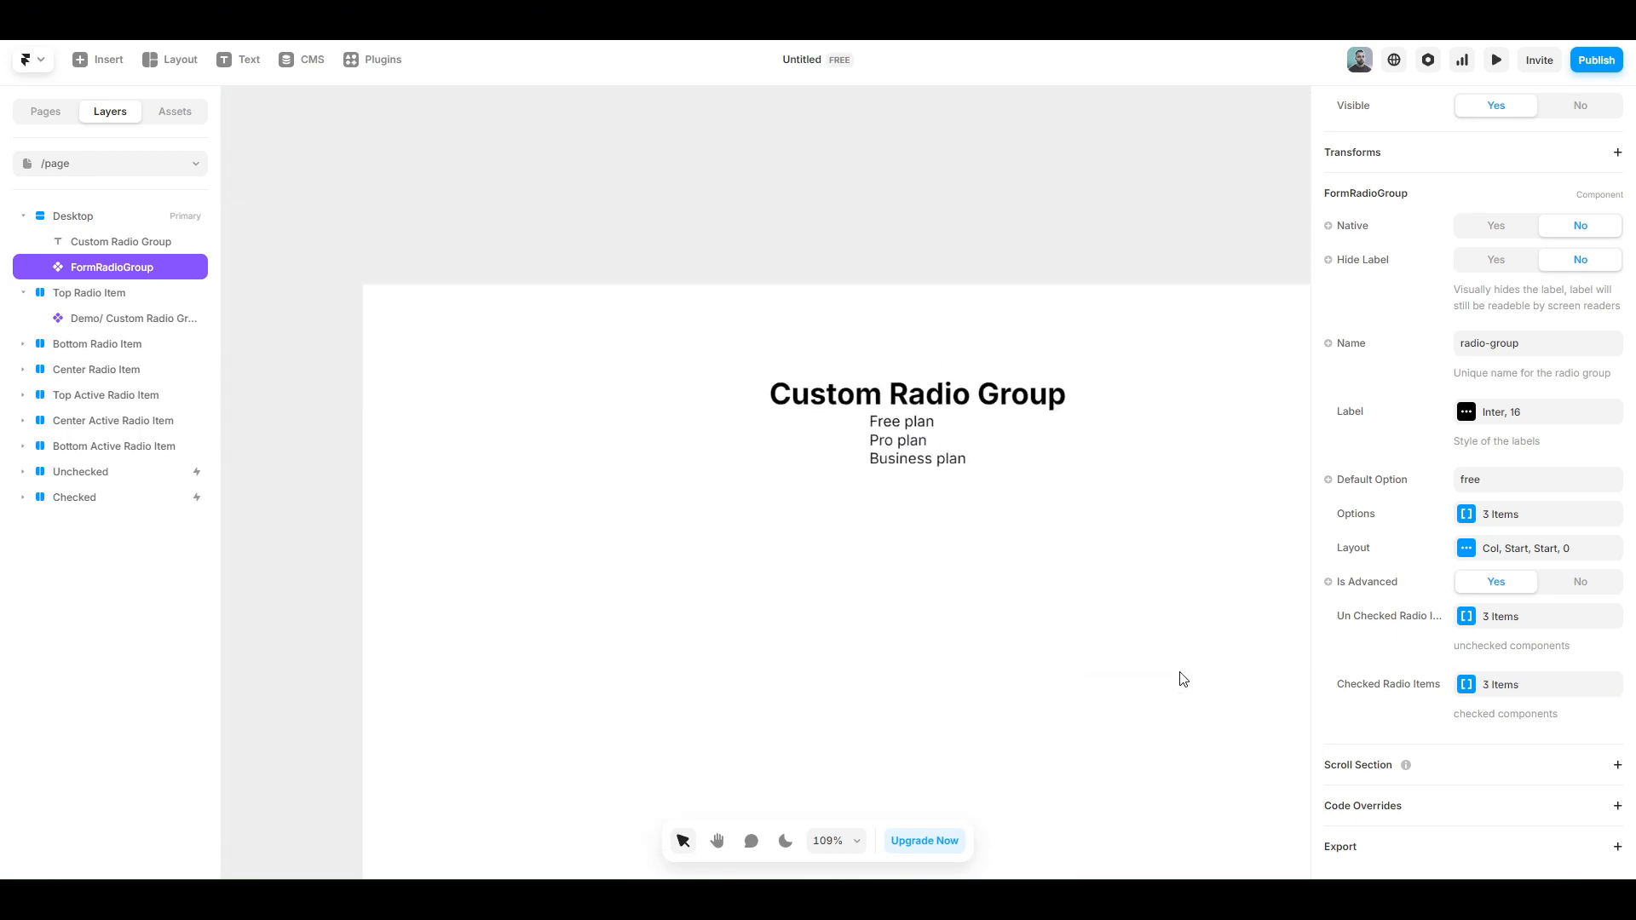
scroll(1181, 677, "left", 10)
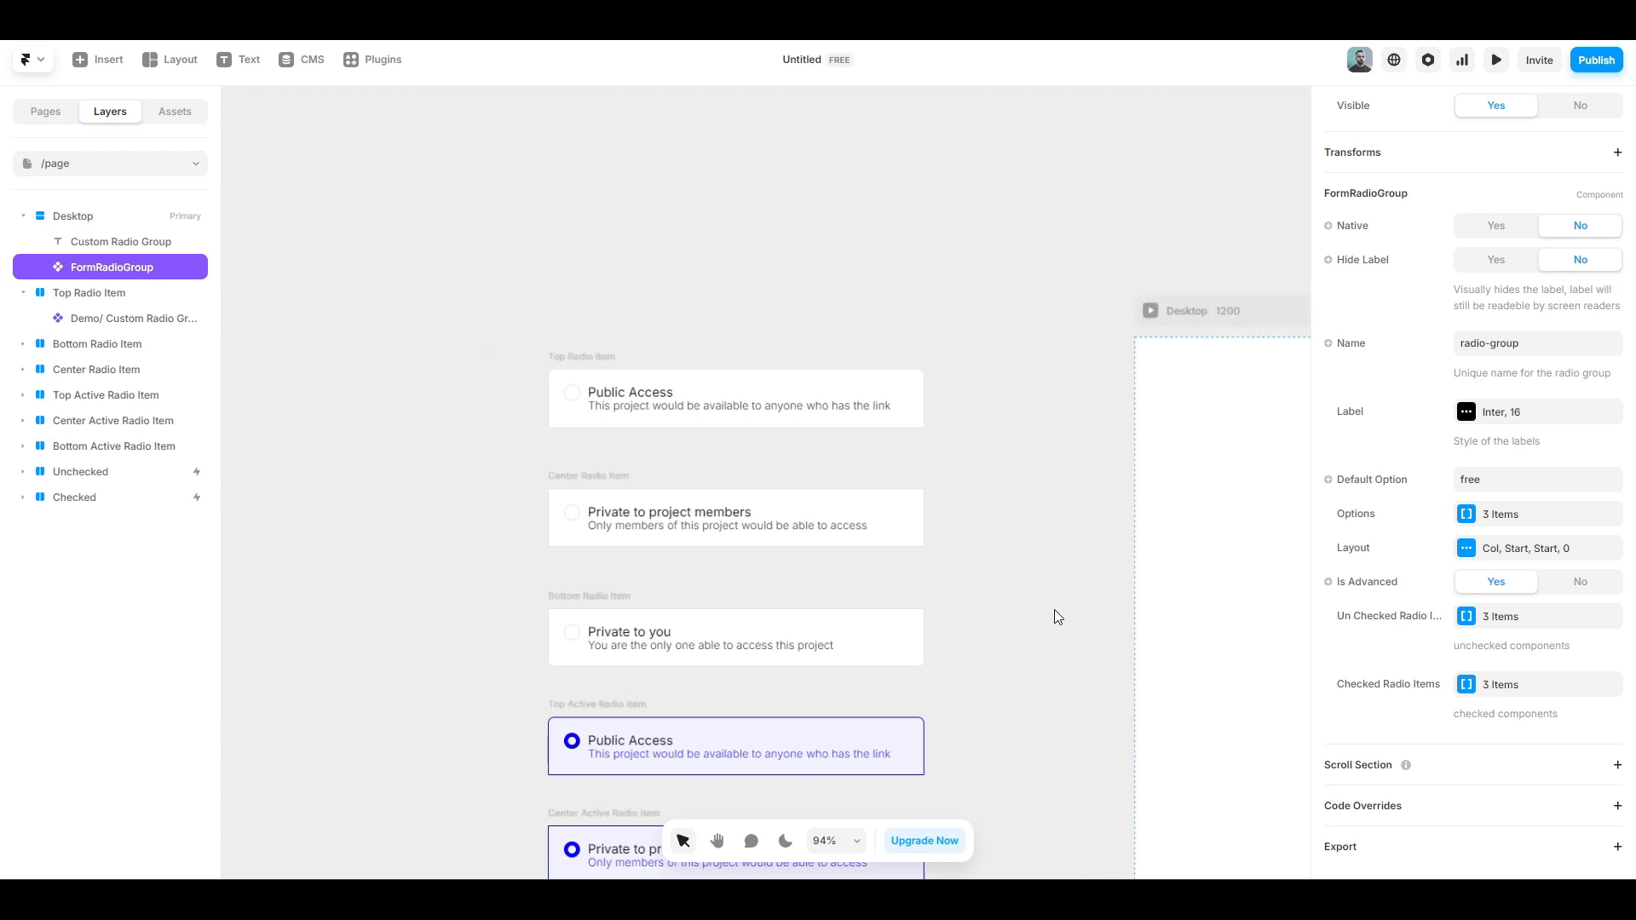
scroll(1057, 617, "down", 3)
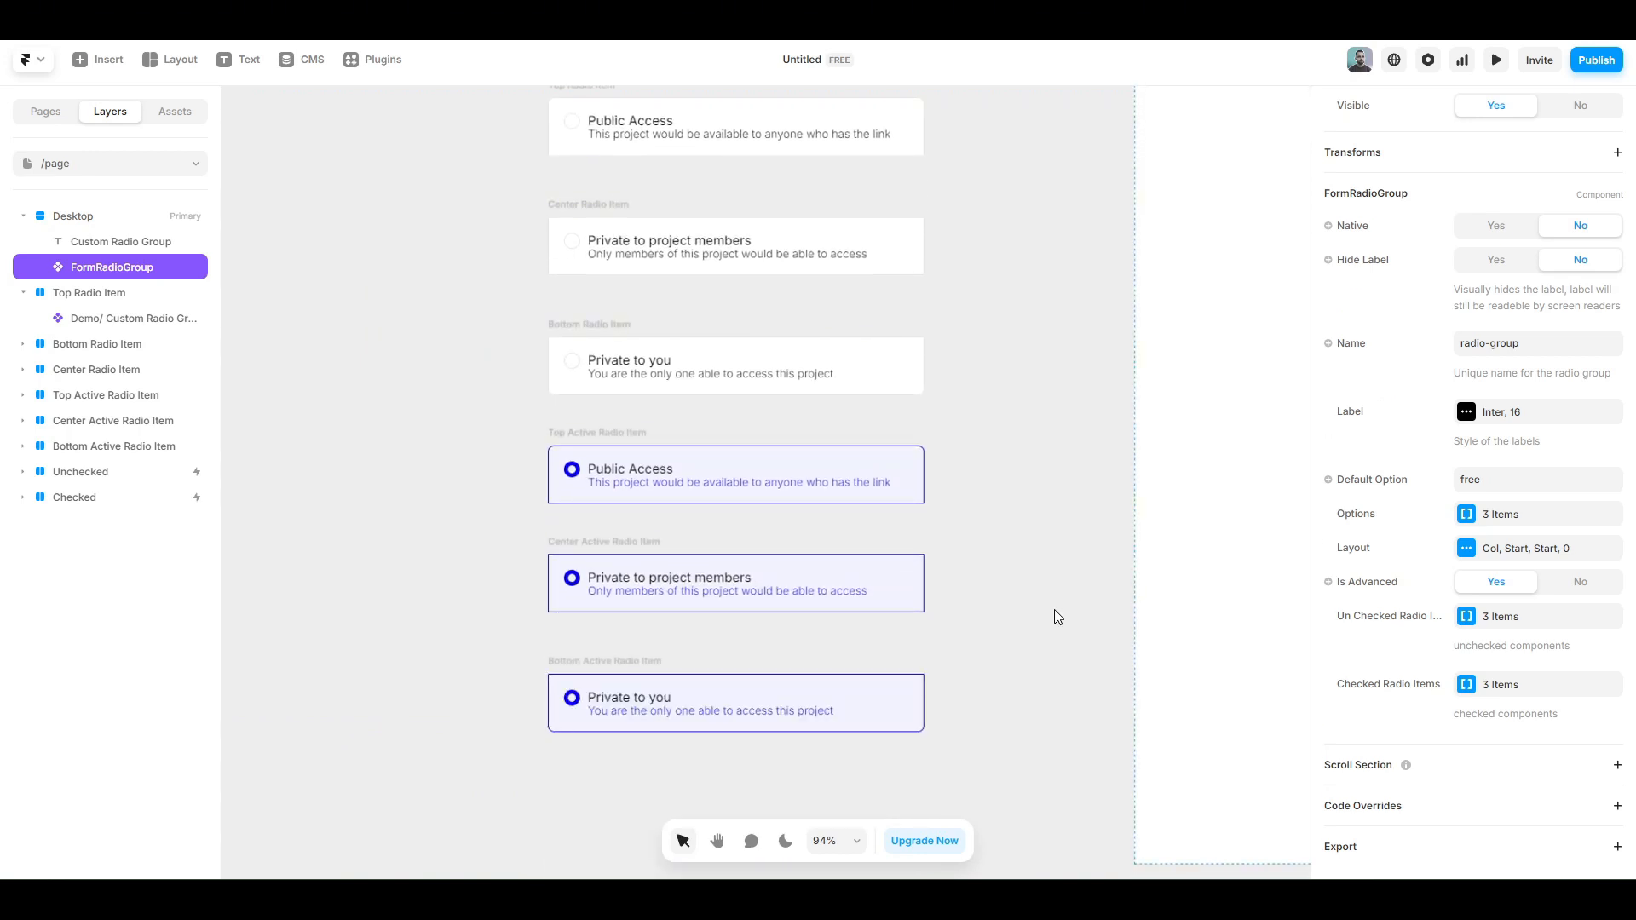
scroll(1058, 616, "up", 1)
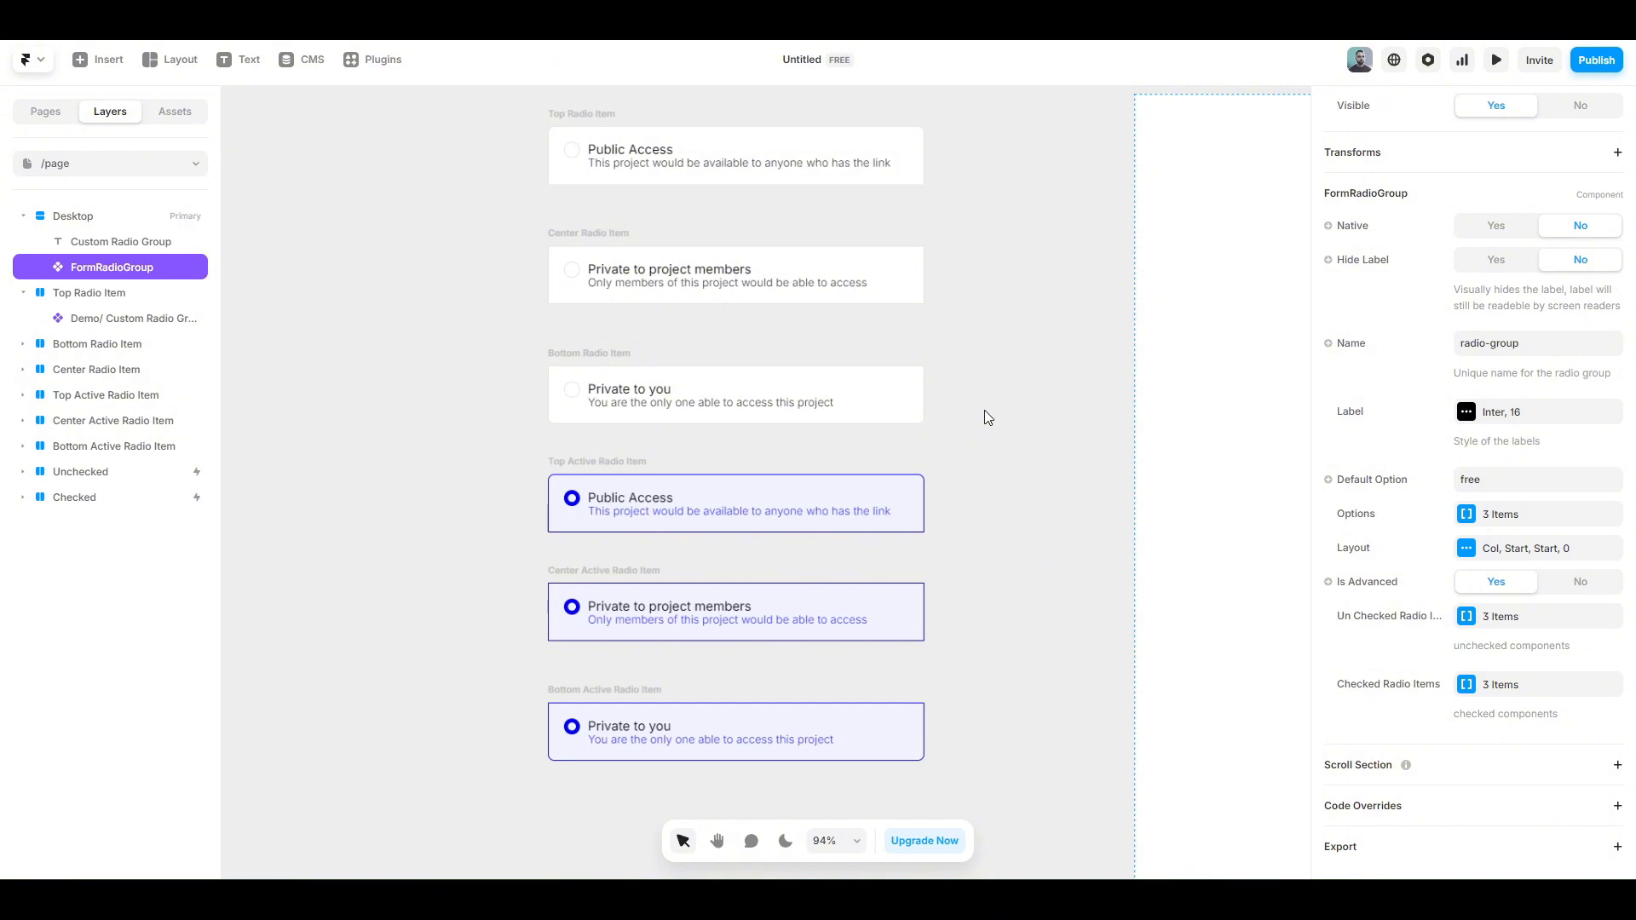
scroll(988, 416, "right", 10)
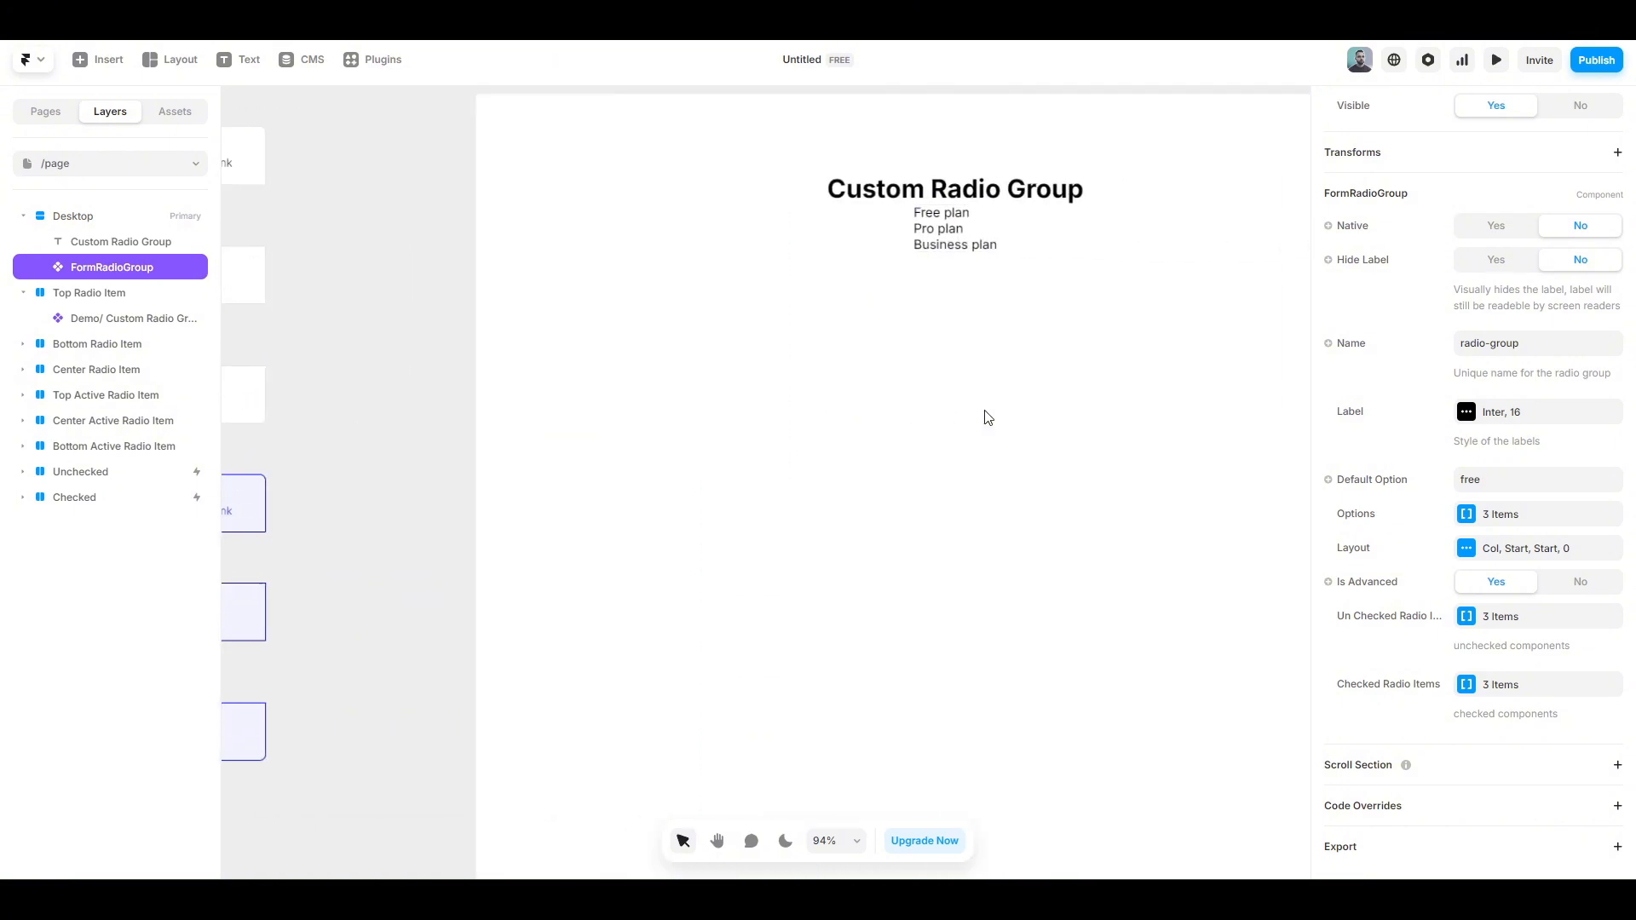
scroll(987, 416, "left", 10)
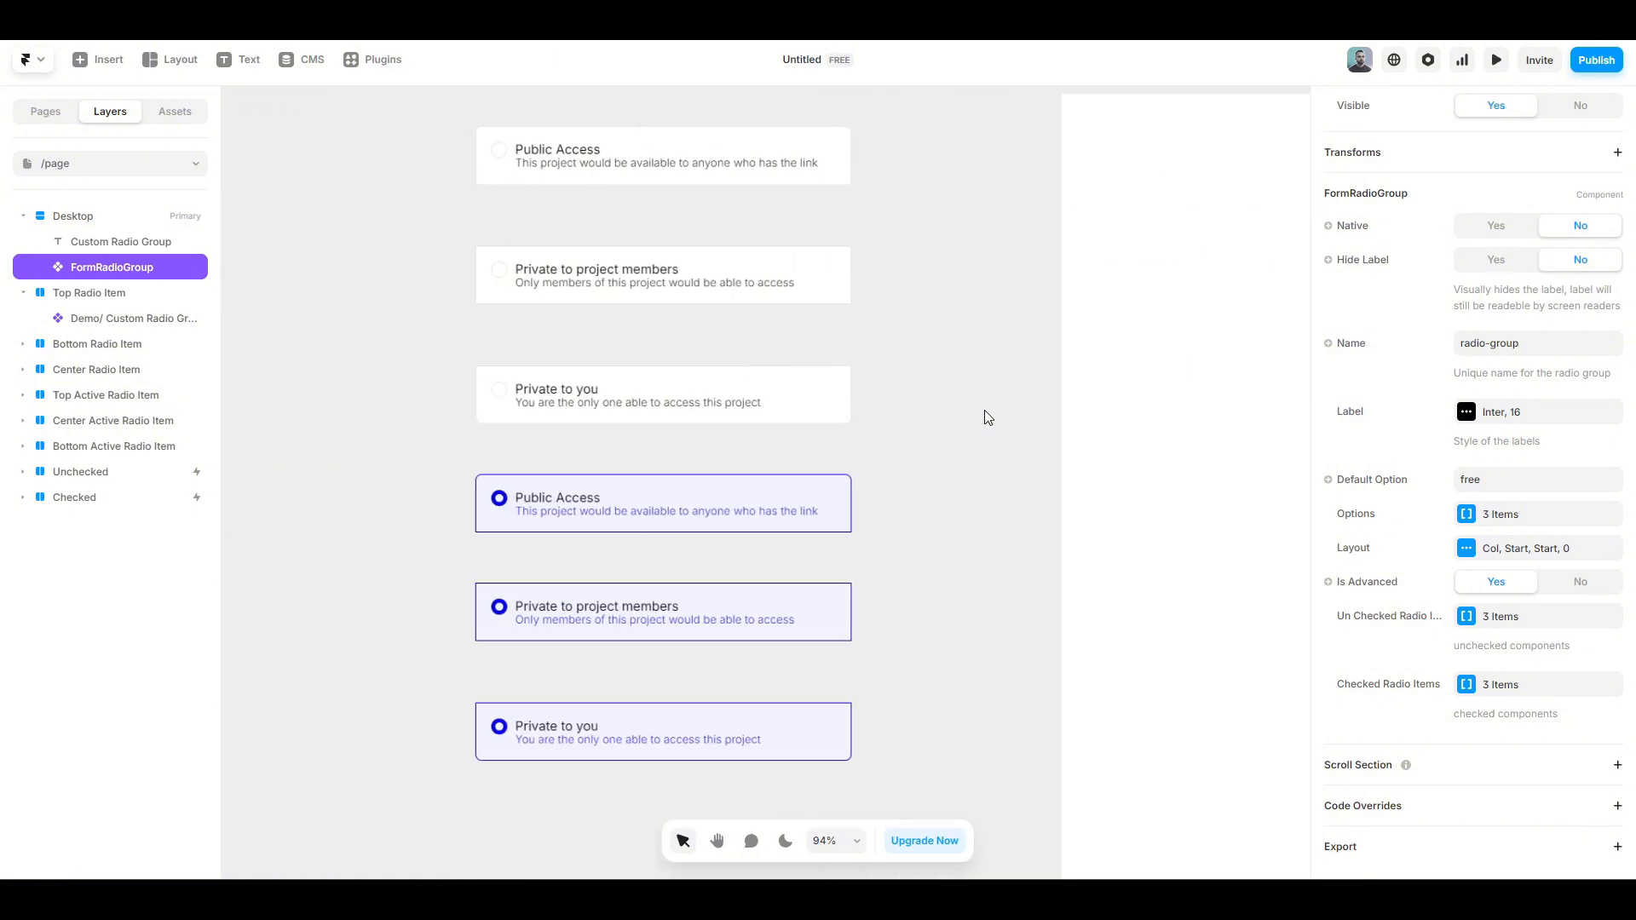
scroll(988, 416, "right", 10)
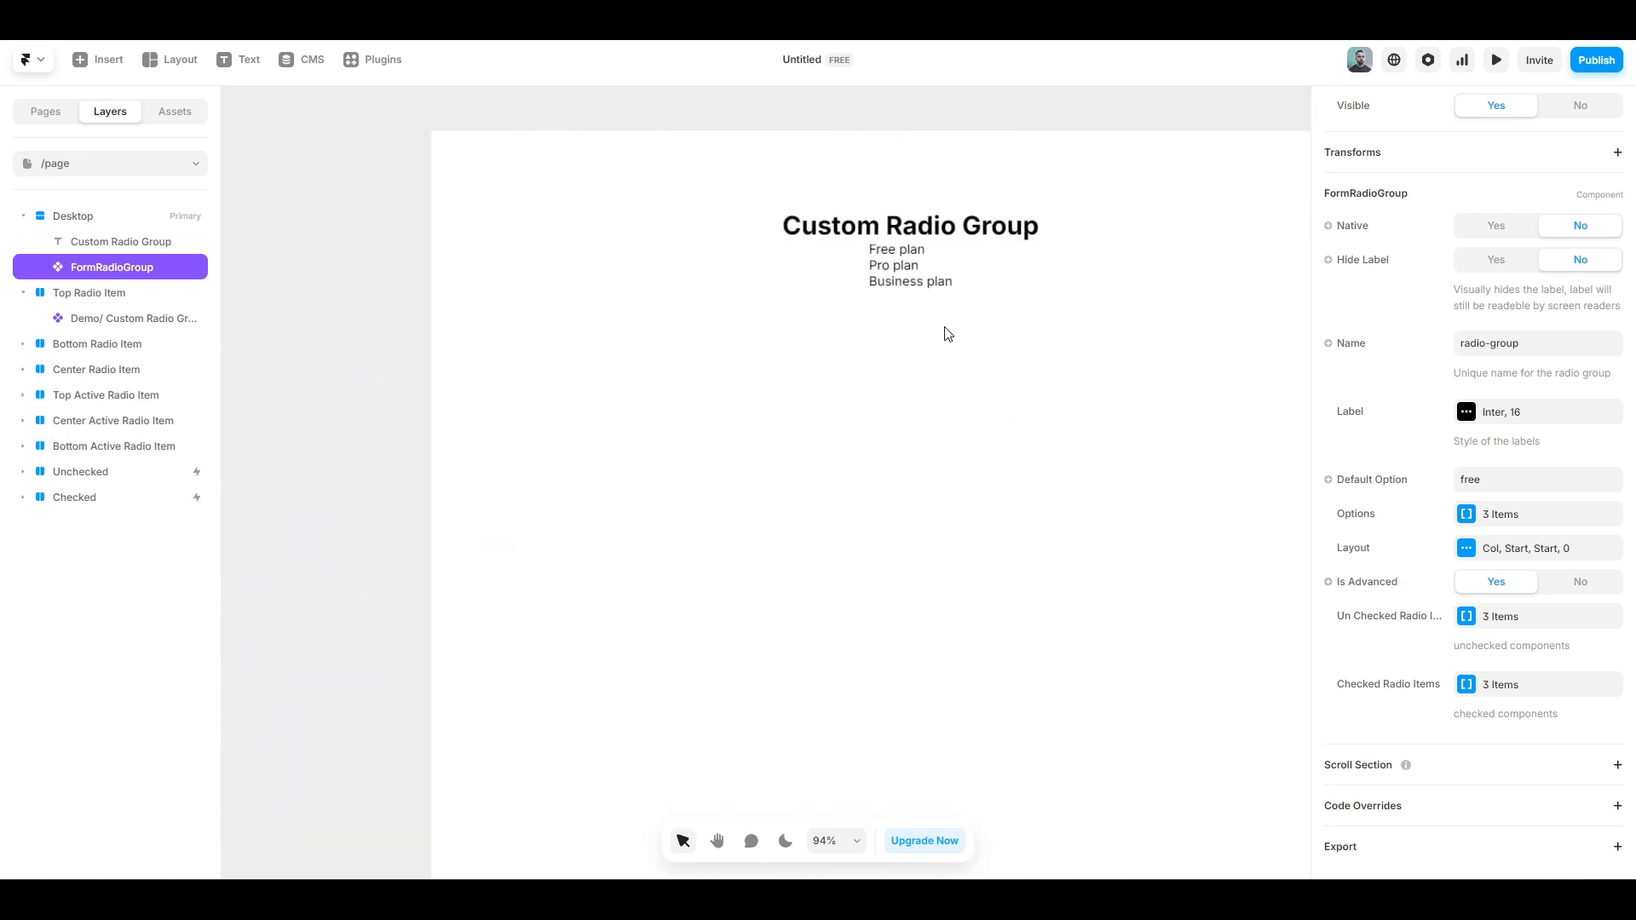
scroll(920, 280, "up", 5)
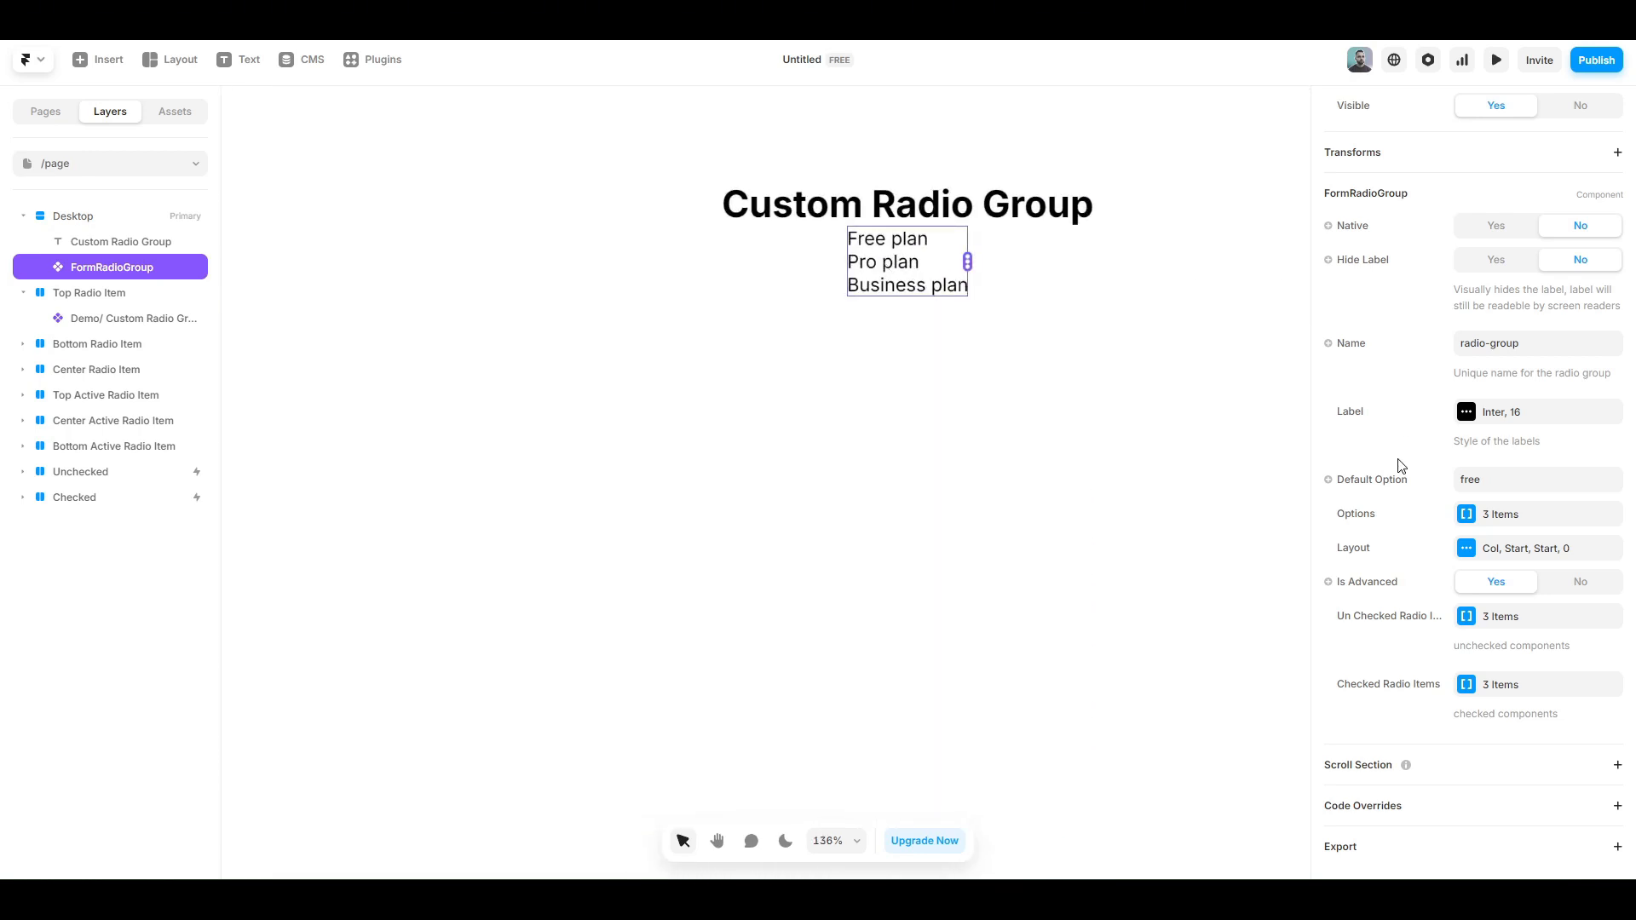
Step: Assign Top Radio Item, Center Radio Item and Bottom Radio Item, in that order, to the Un Checked Radio Items, and enable Hide Label
left_click(1506, 617)
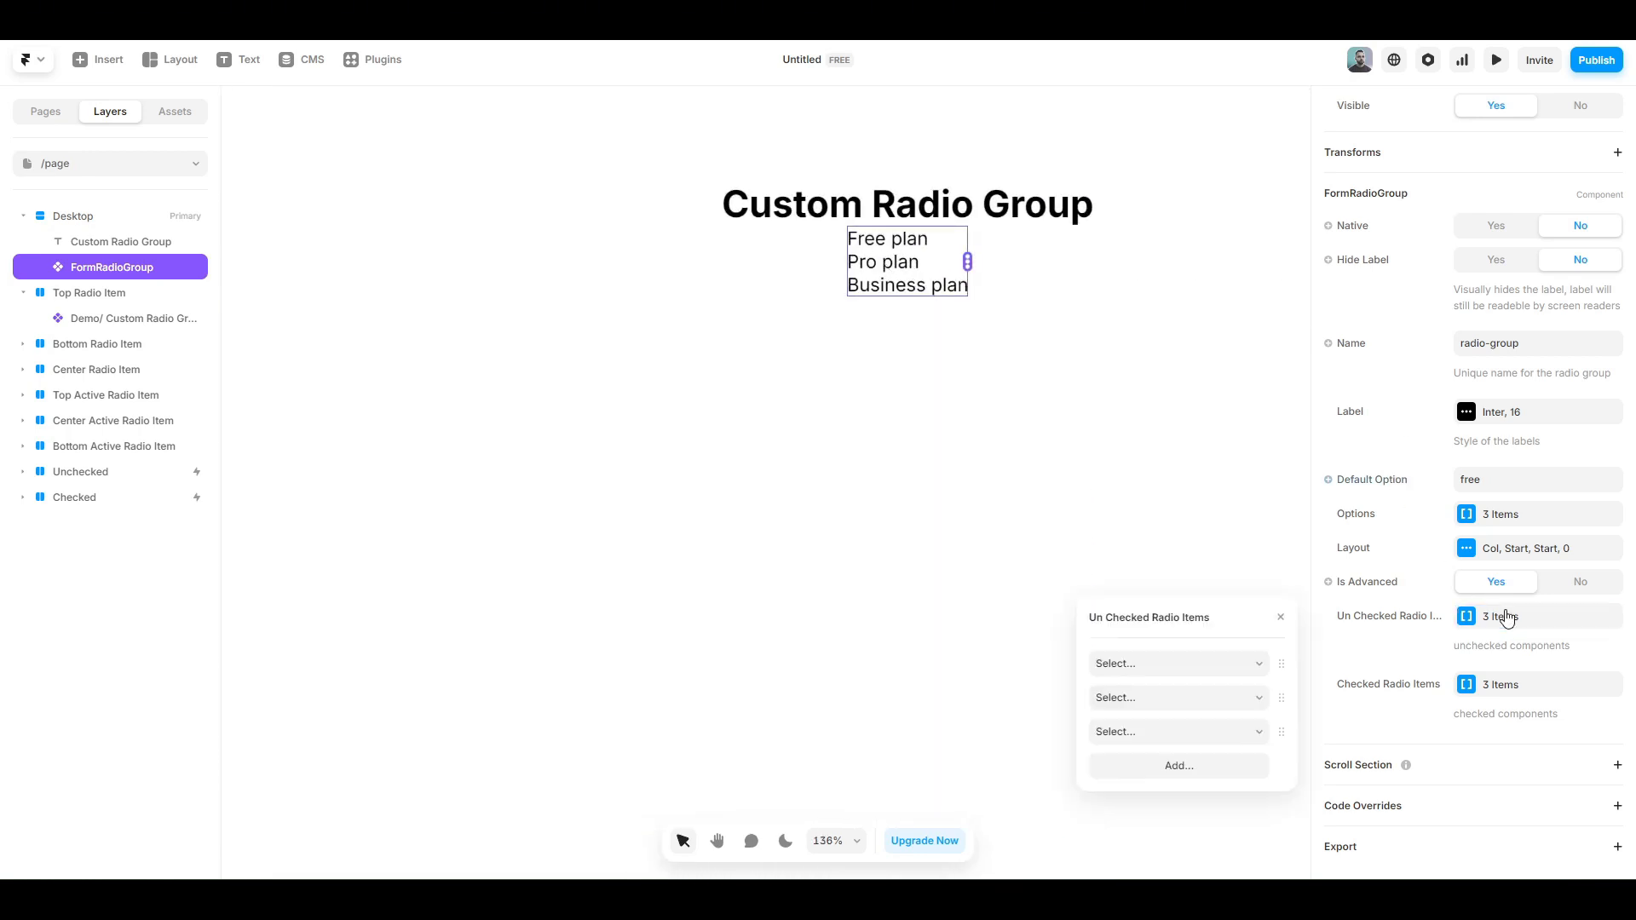
left_click(1253, 665)
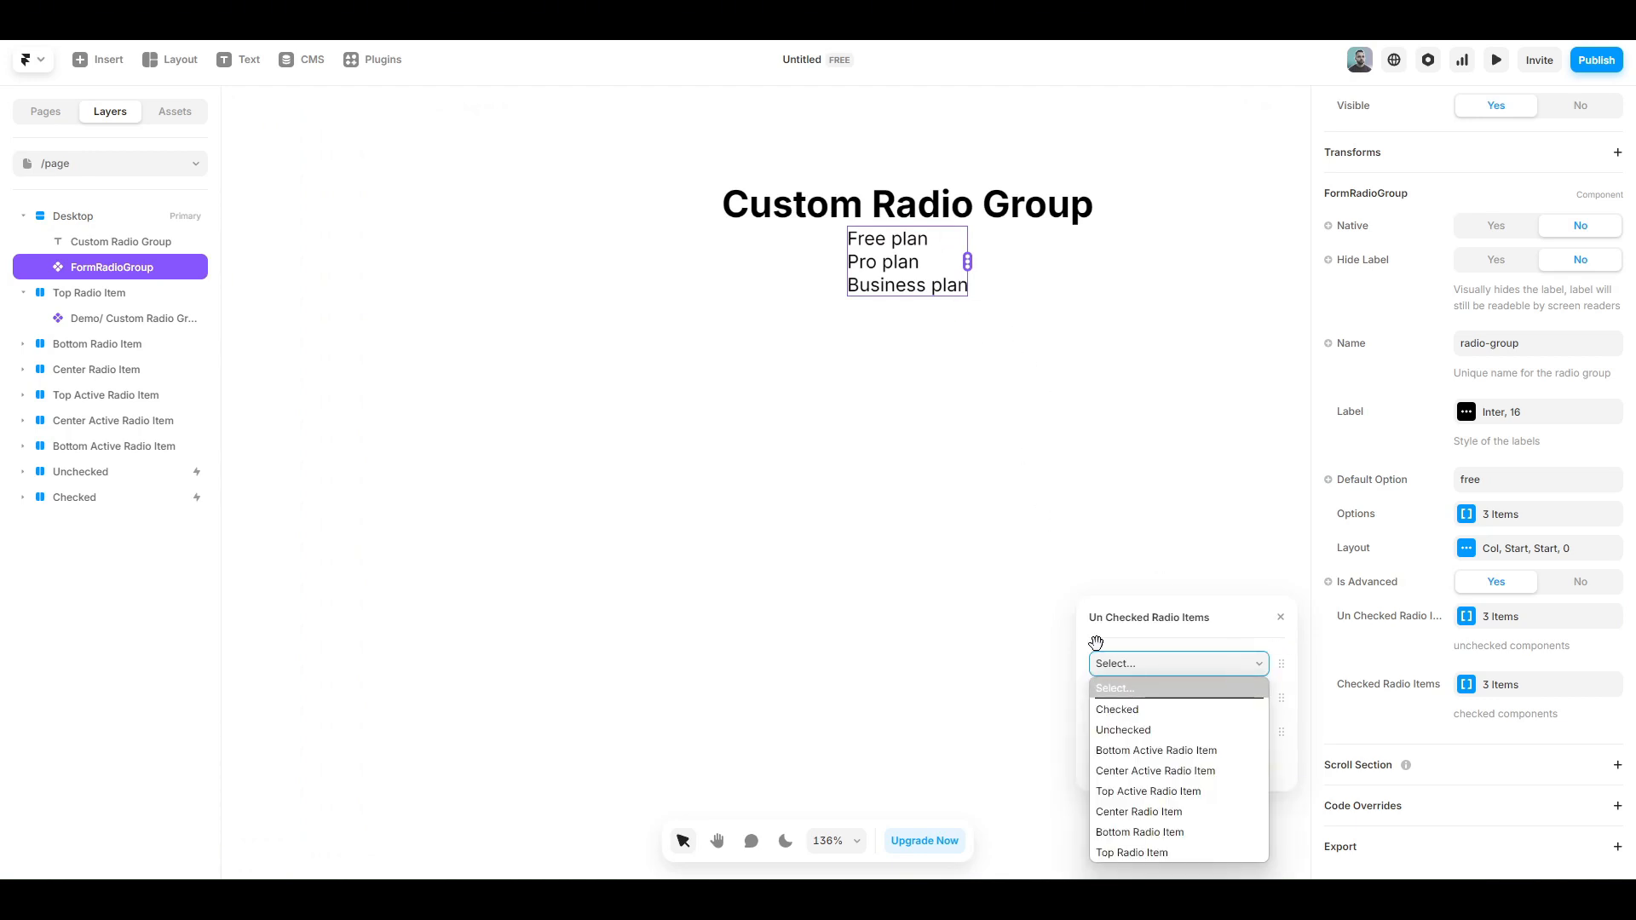
left_click(1160, 854)
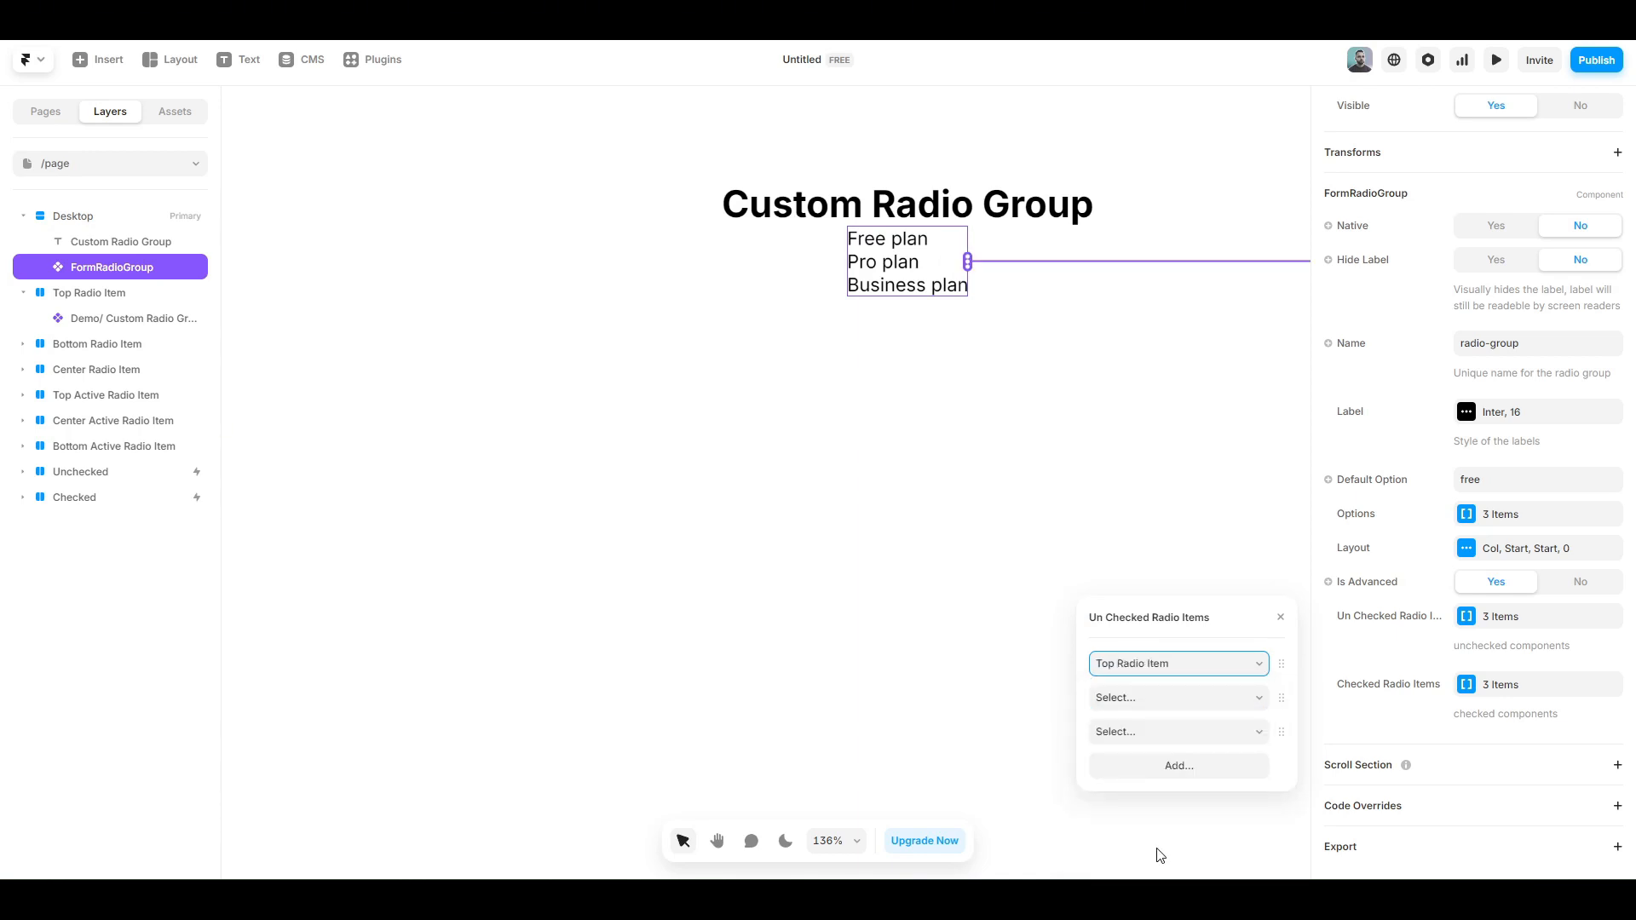
left_click(1184, 700)
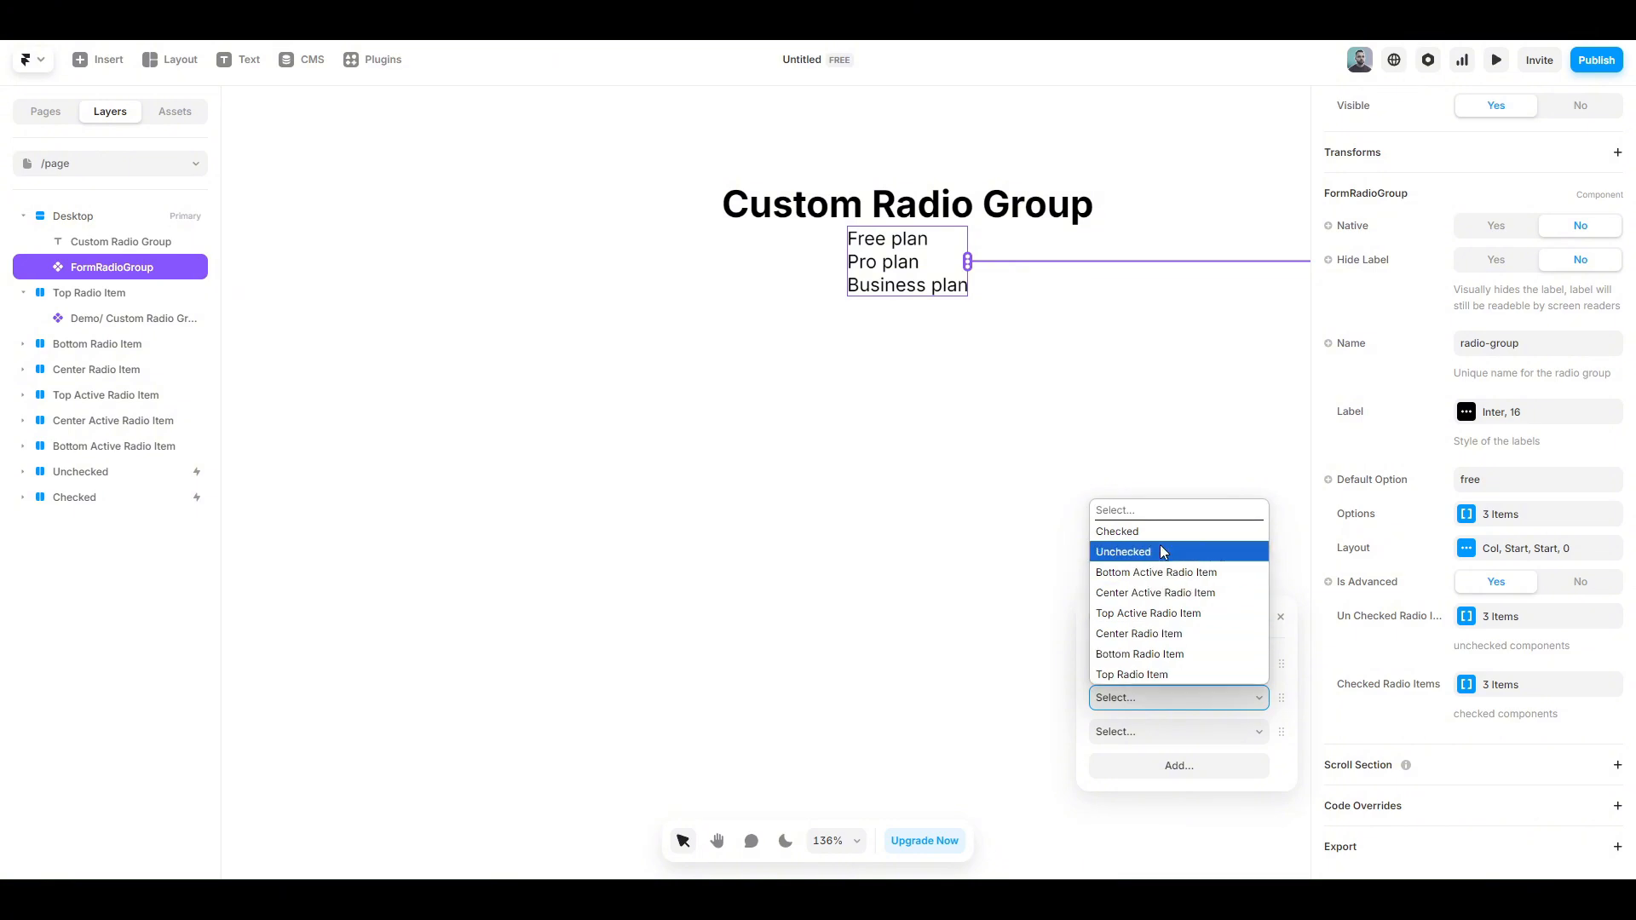
left_click(1155, 635)
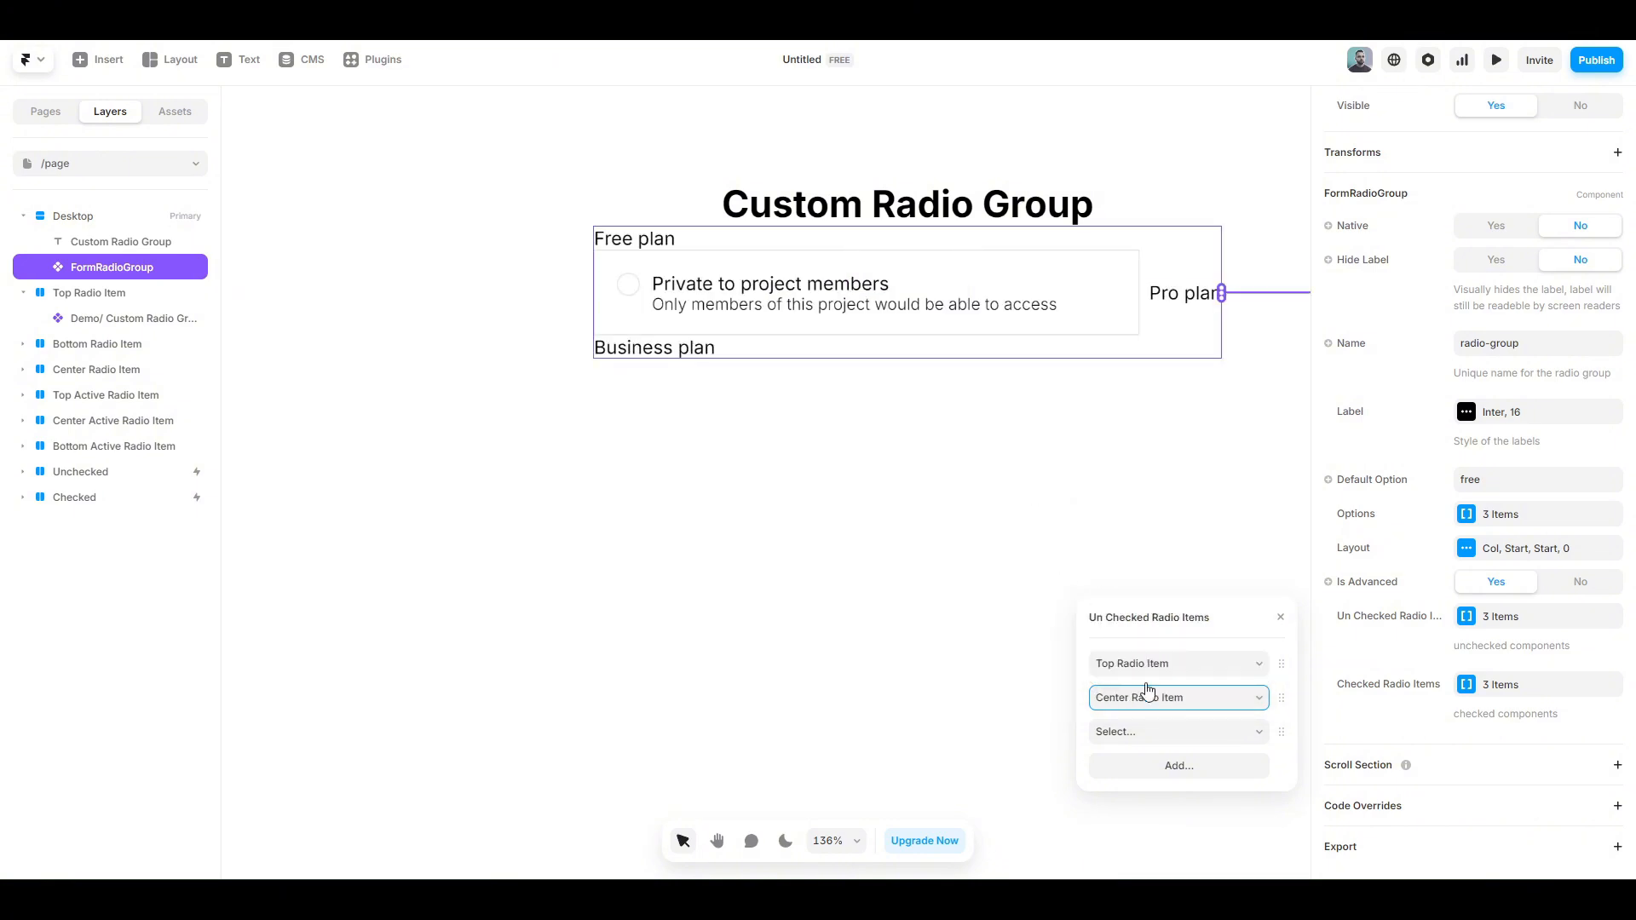
left_click(1153, 733)
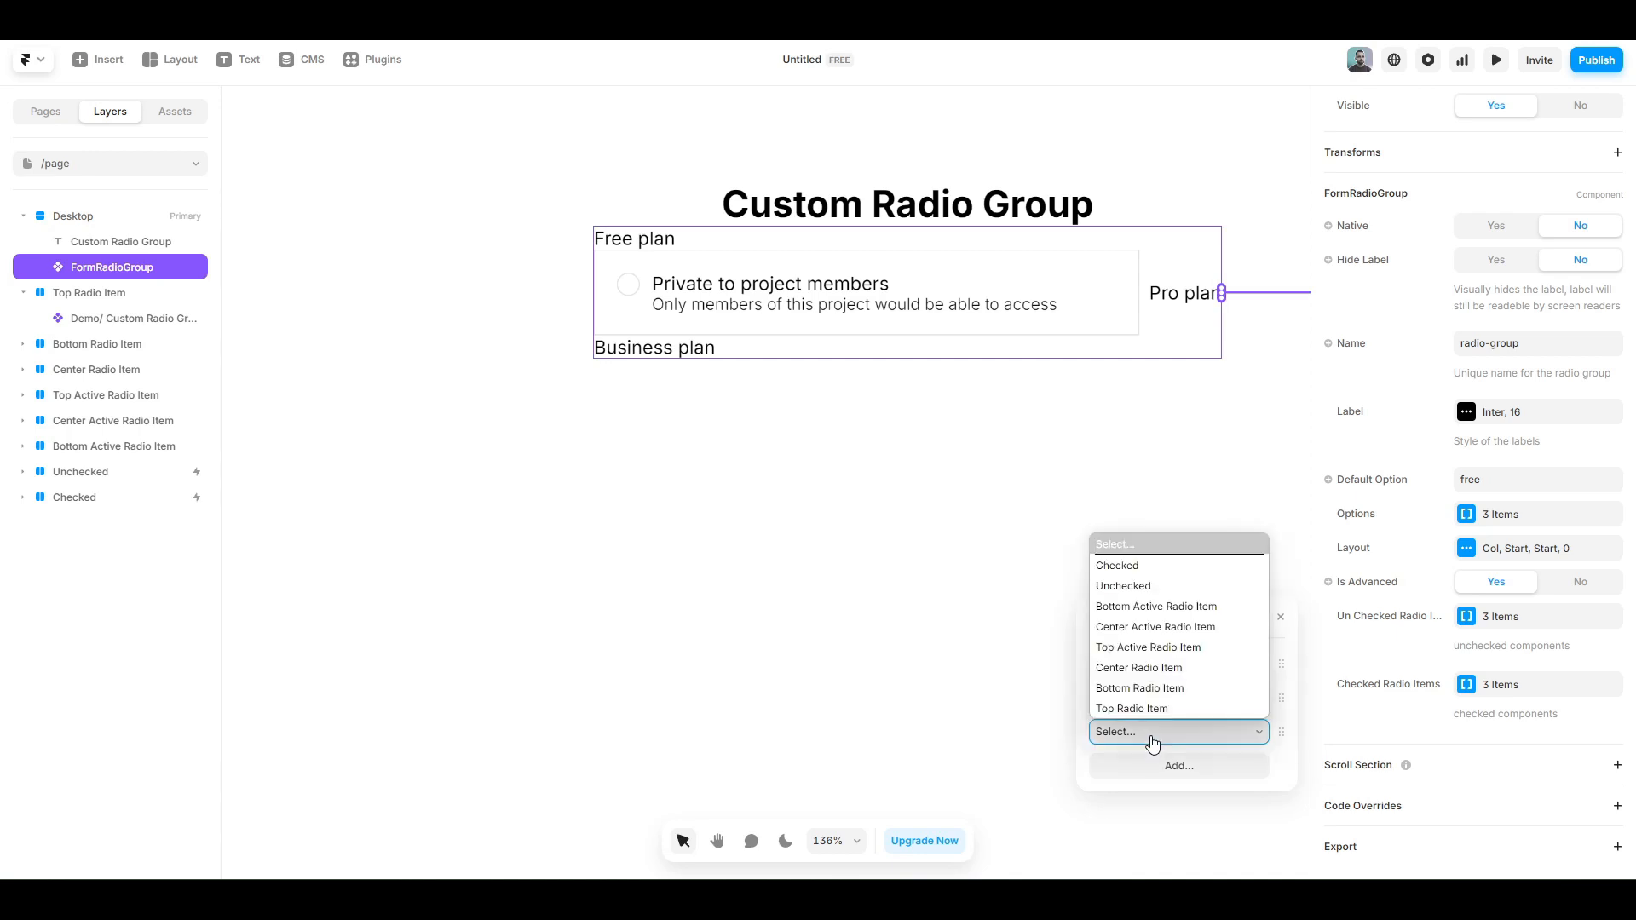
left_click(1168, 690)
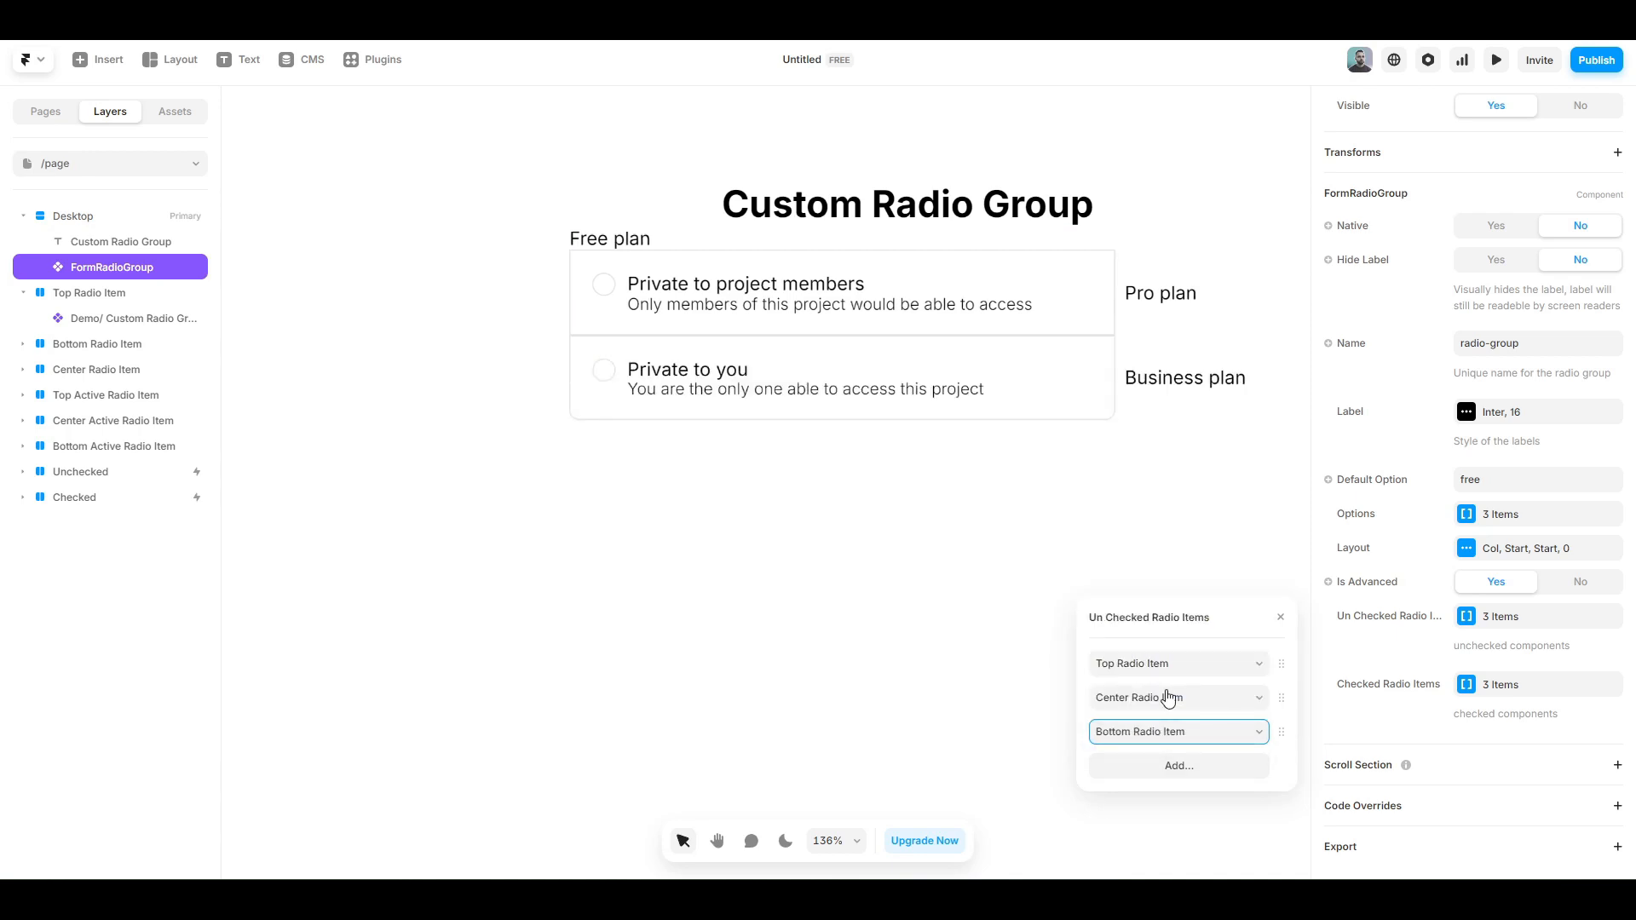
left_click(1281, 619)
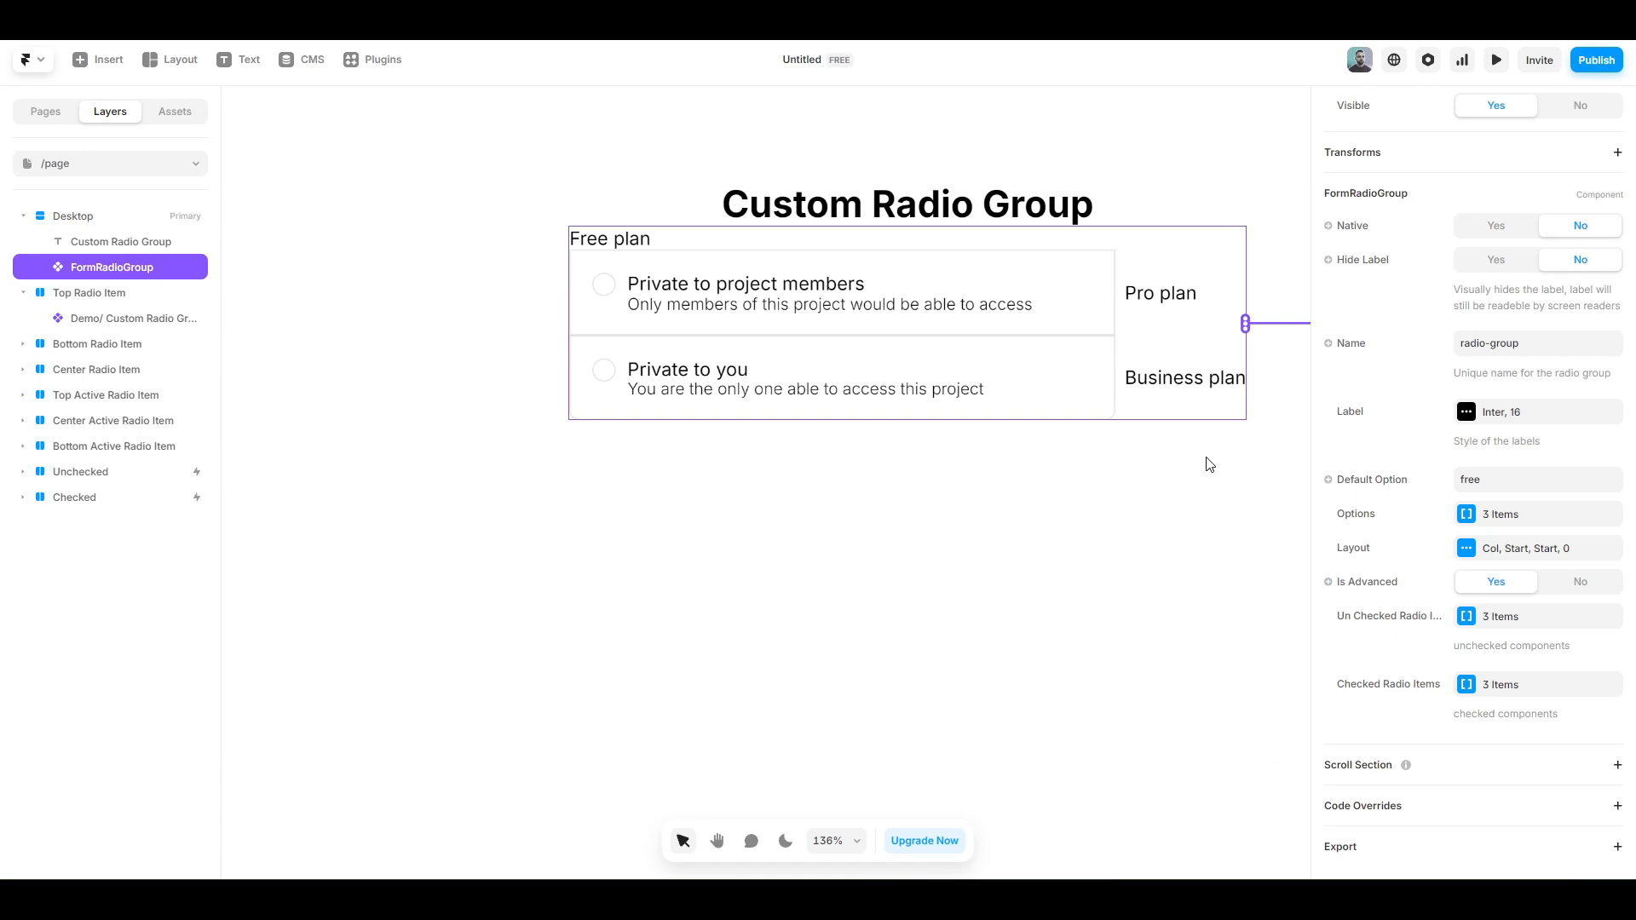
scroll(1210, 464, "right", 5)
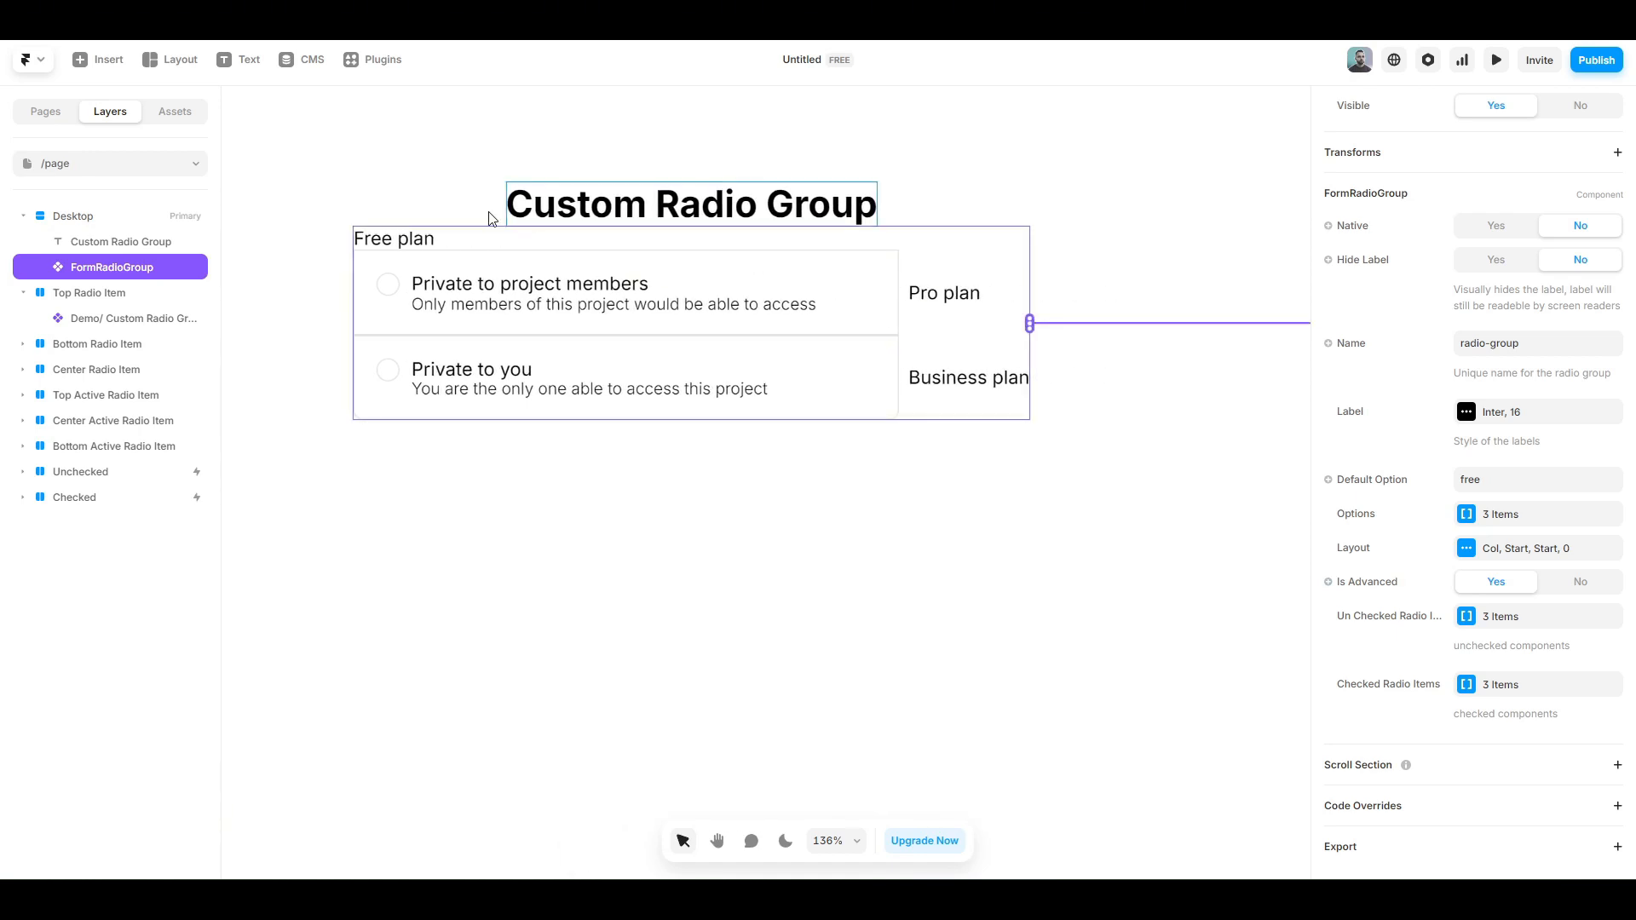
left_click(1497, 260)
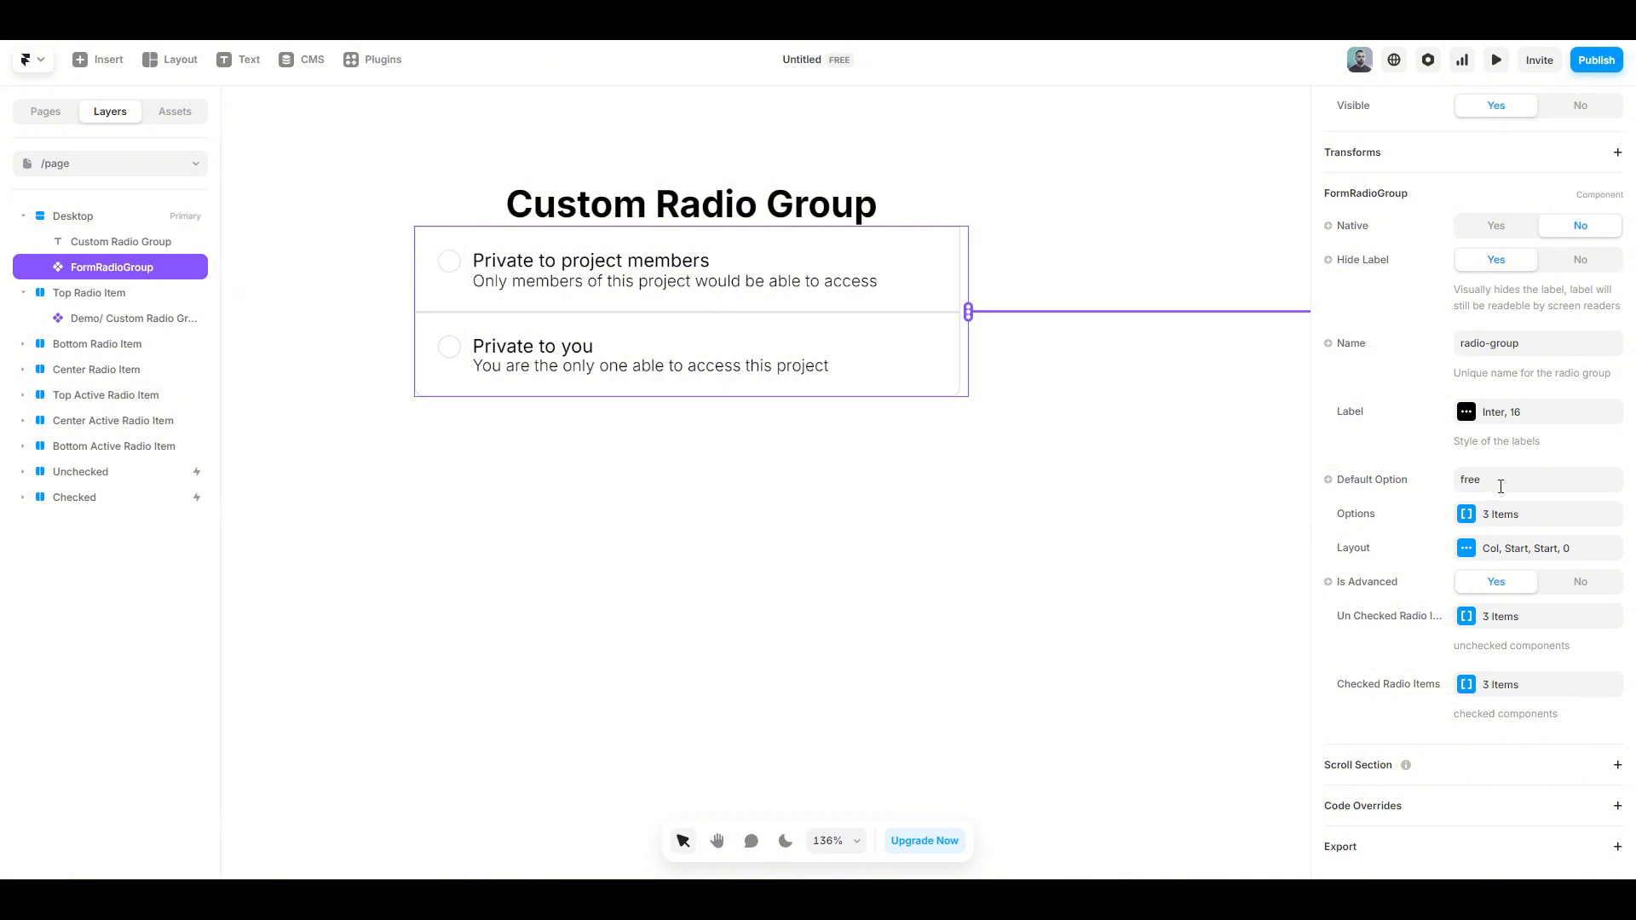
Step: Assign Top Active Radio Item, Center Active Radio Item and Bottom Active Radio Item, in that order, to the Checked Radio Items
left_click(1533, 686)
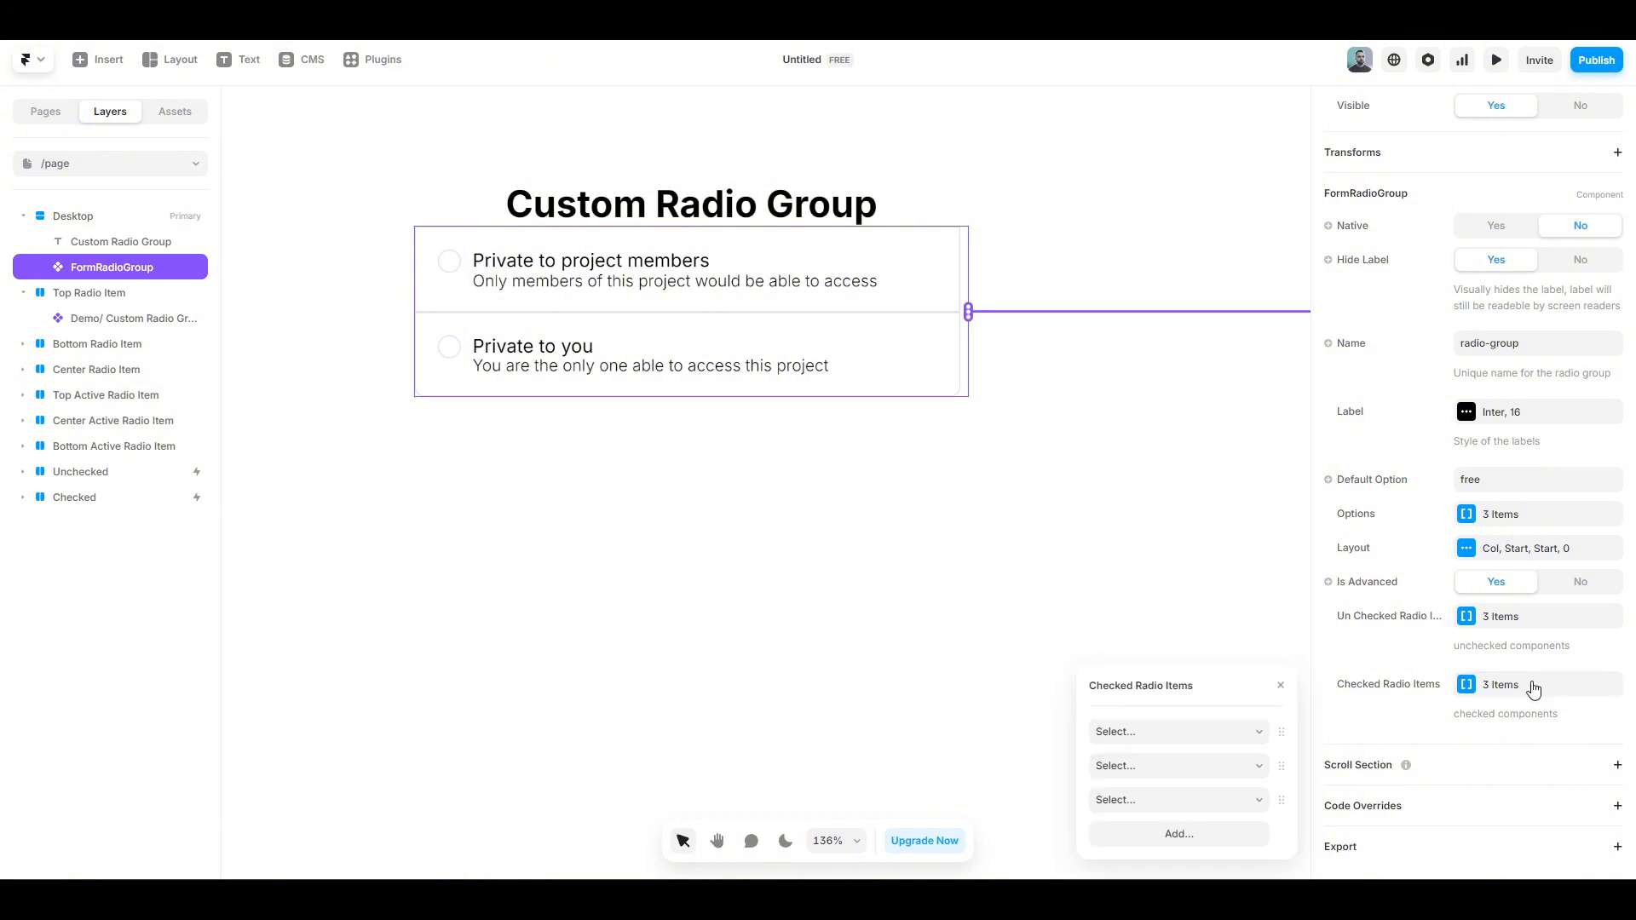
left_click(1225, 736)
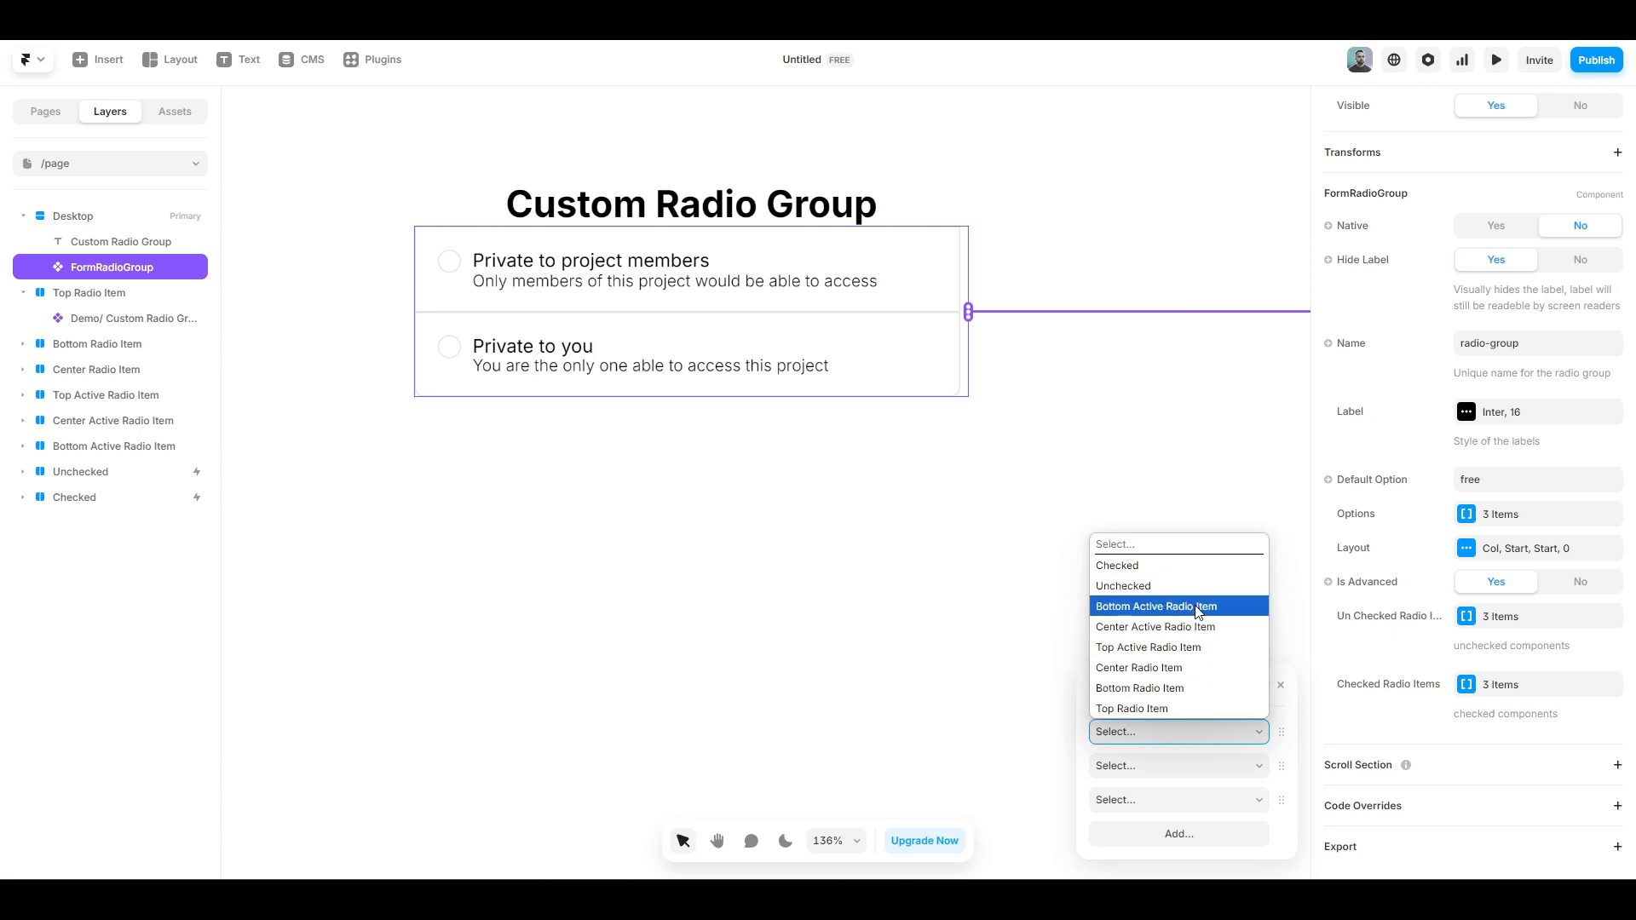
left_click(1197, 648)
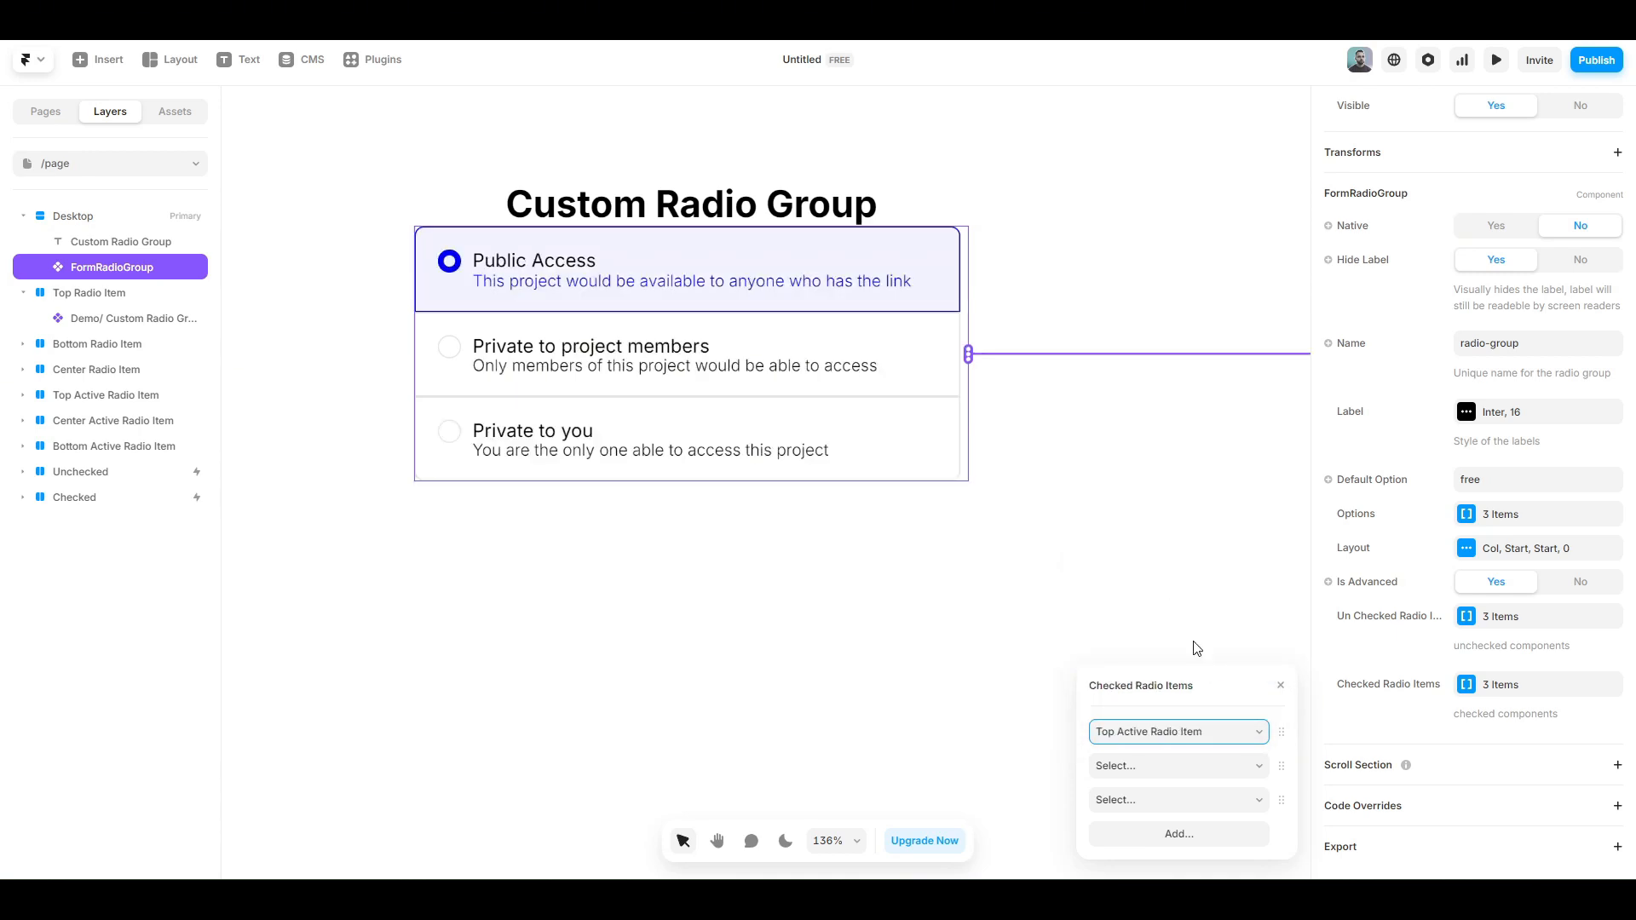
left_click(1196, 766)
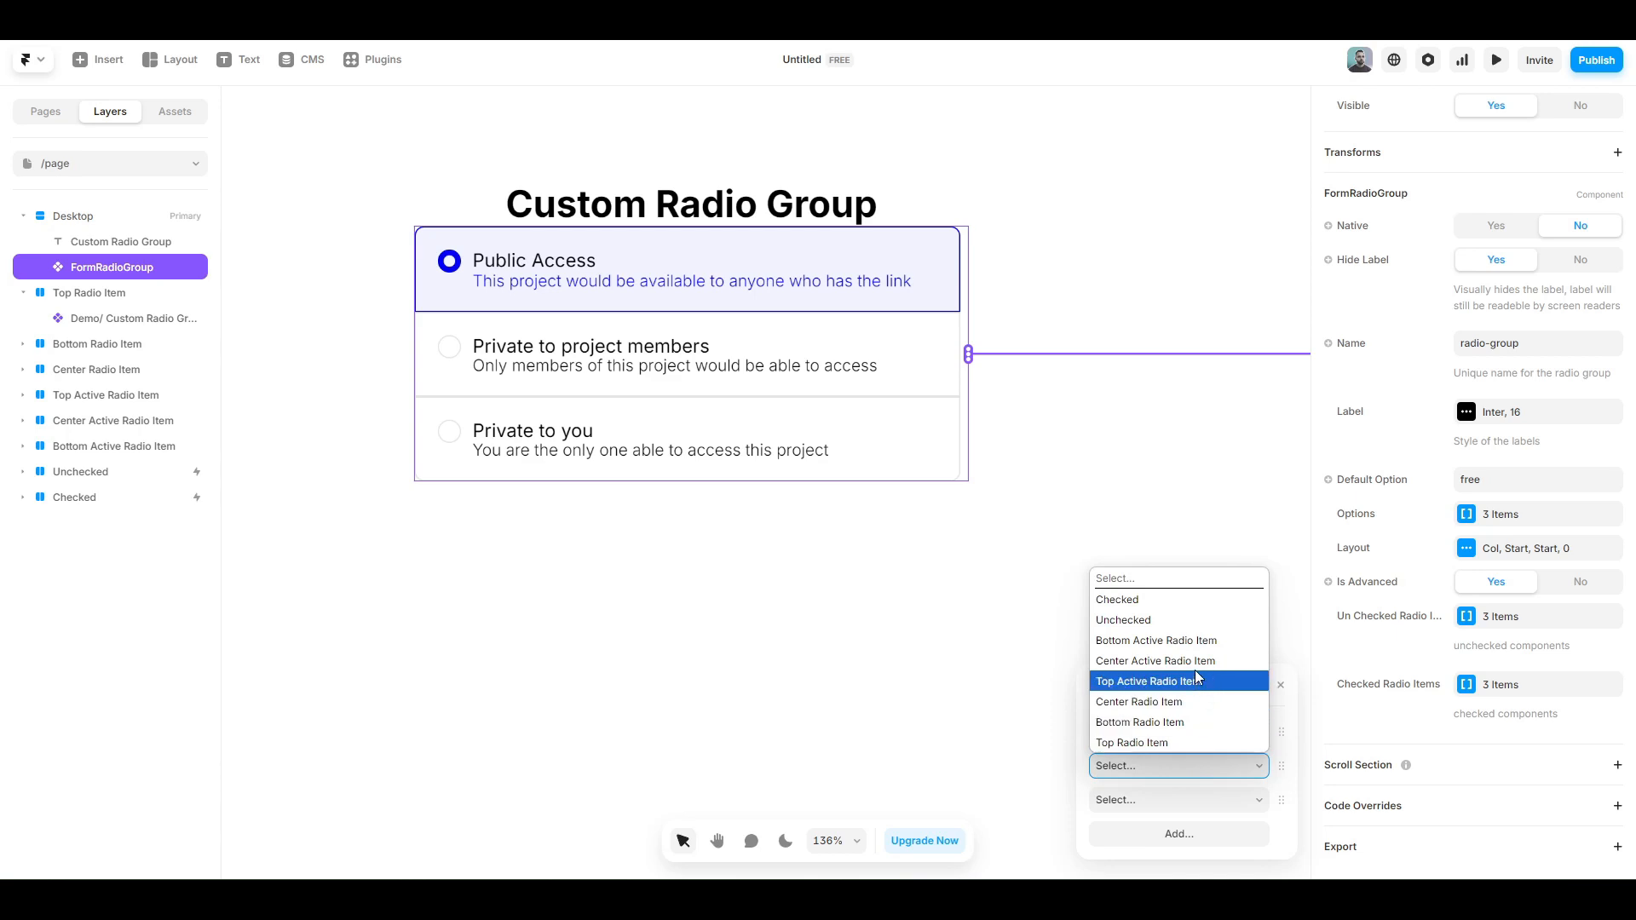
left_click(1194, 663)
left_click(1199, 799)
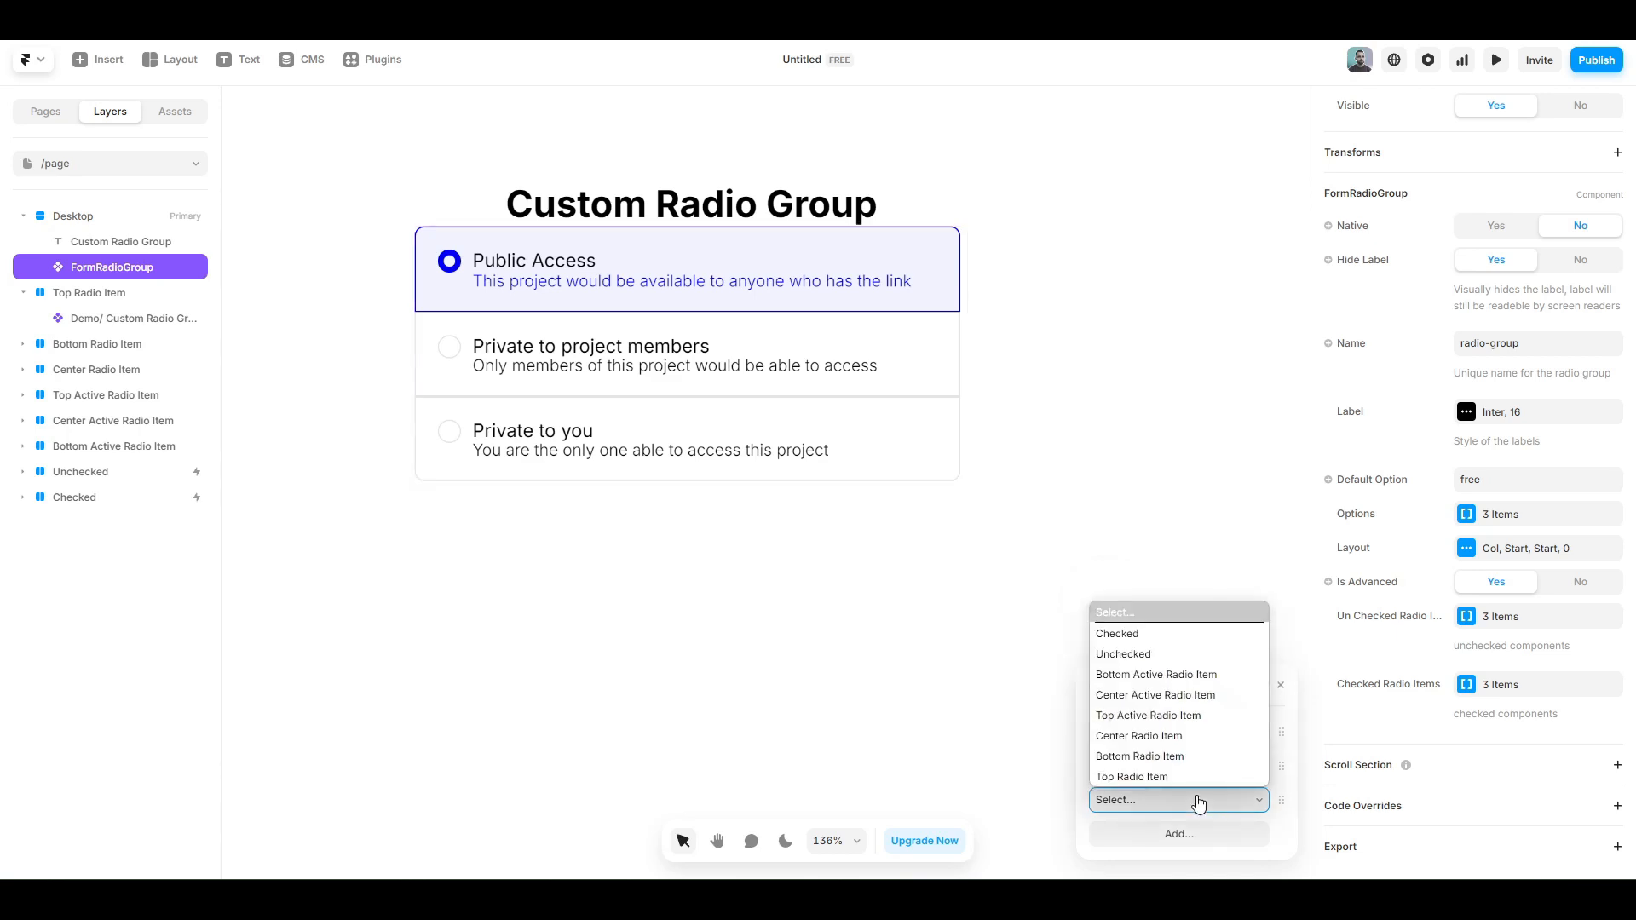
left_click(1194, 677)
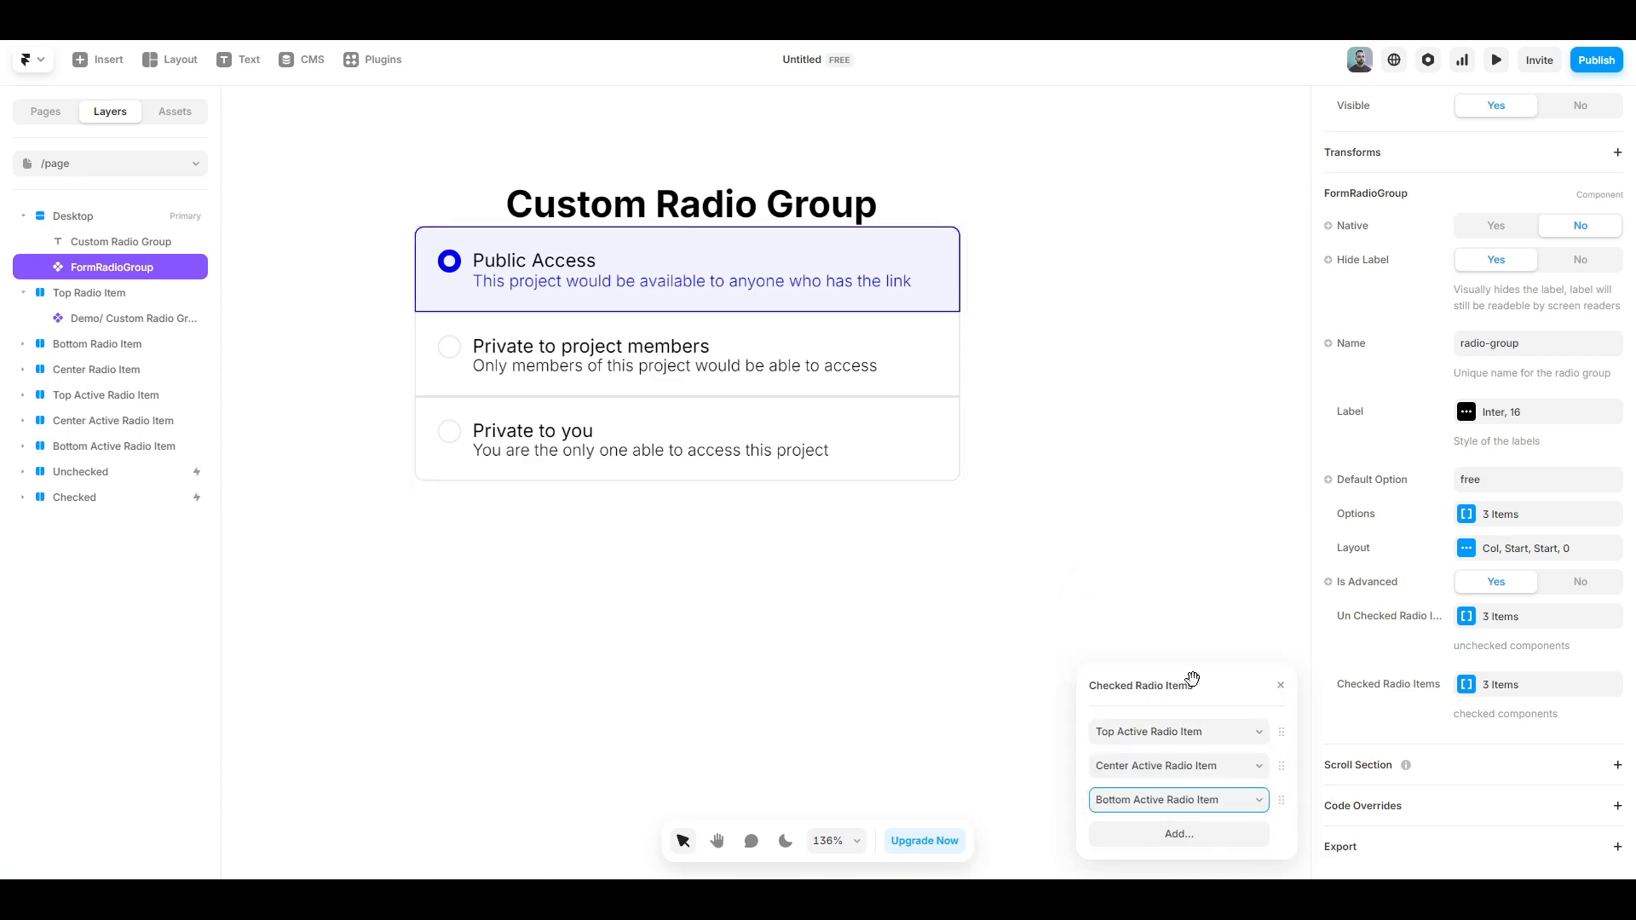
left_click(1281, 686)
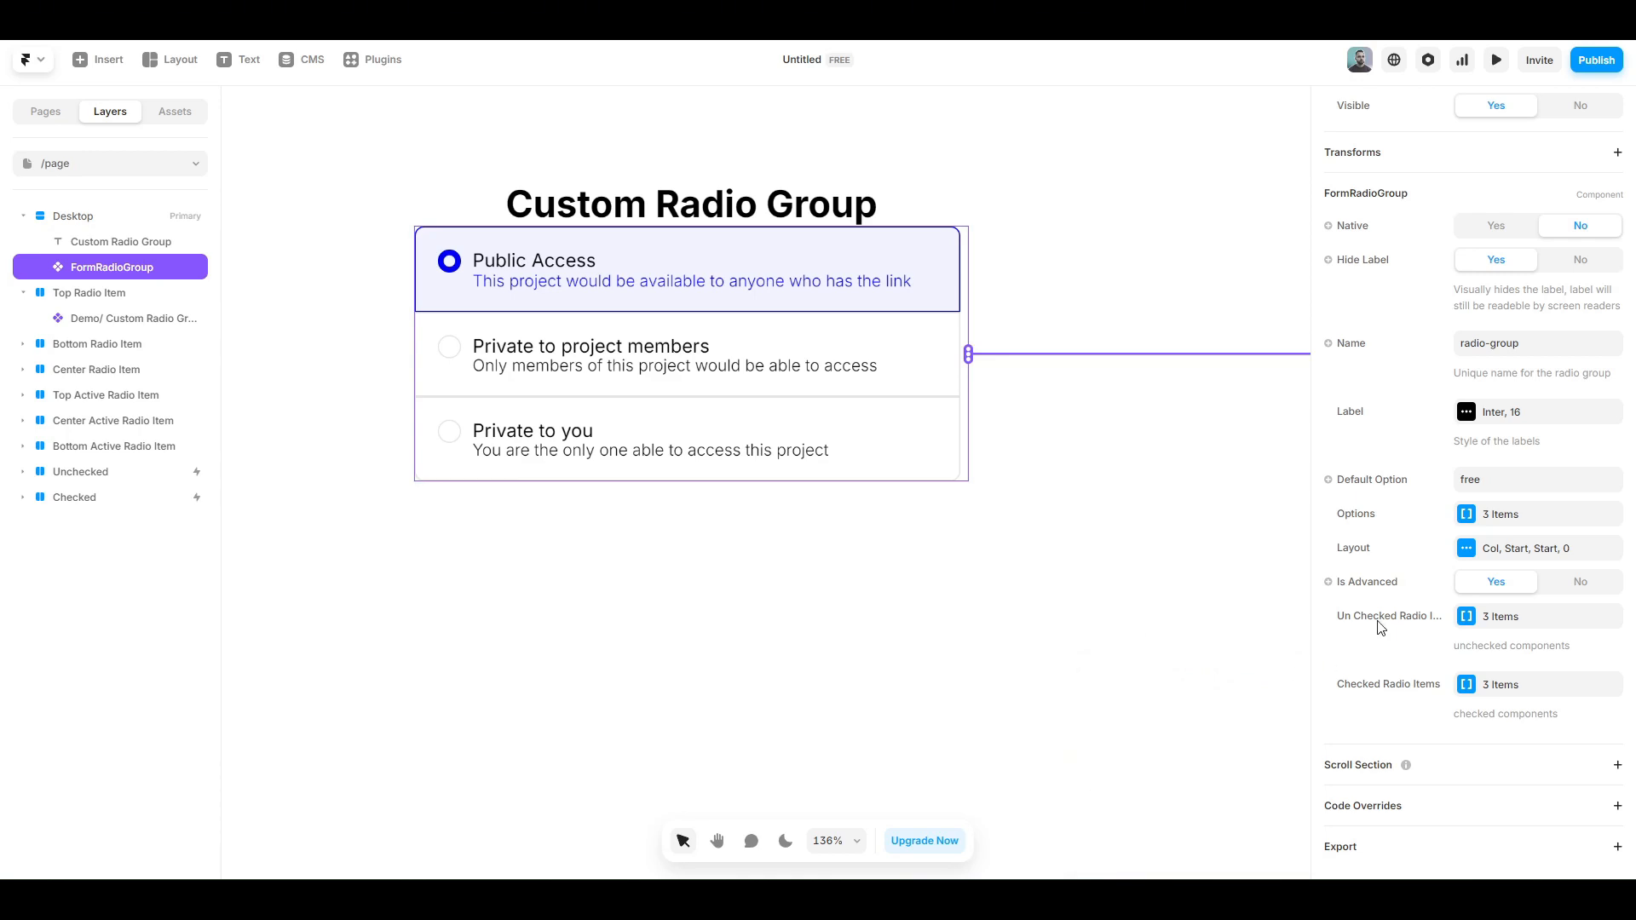
Step: Preview the page, test switching between the Public Access, Private to project members and Private to you options, and return to the editor
scroll(1457, 452, "up", 5)
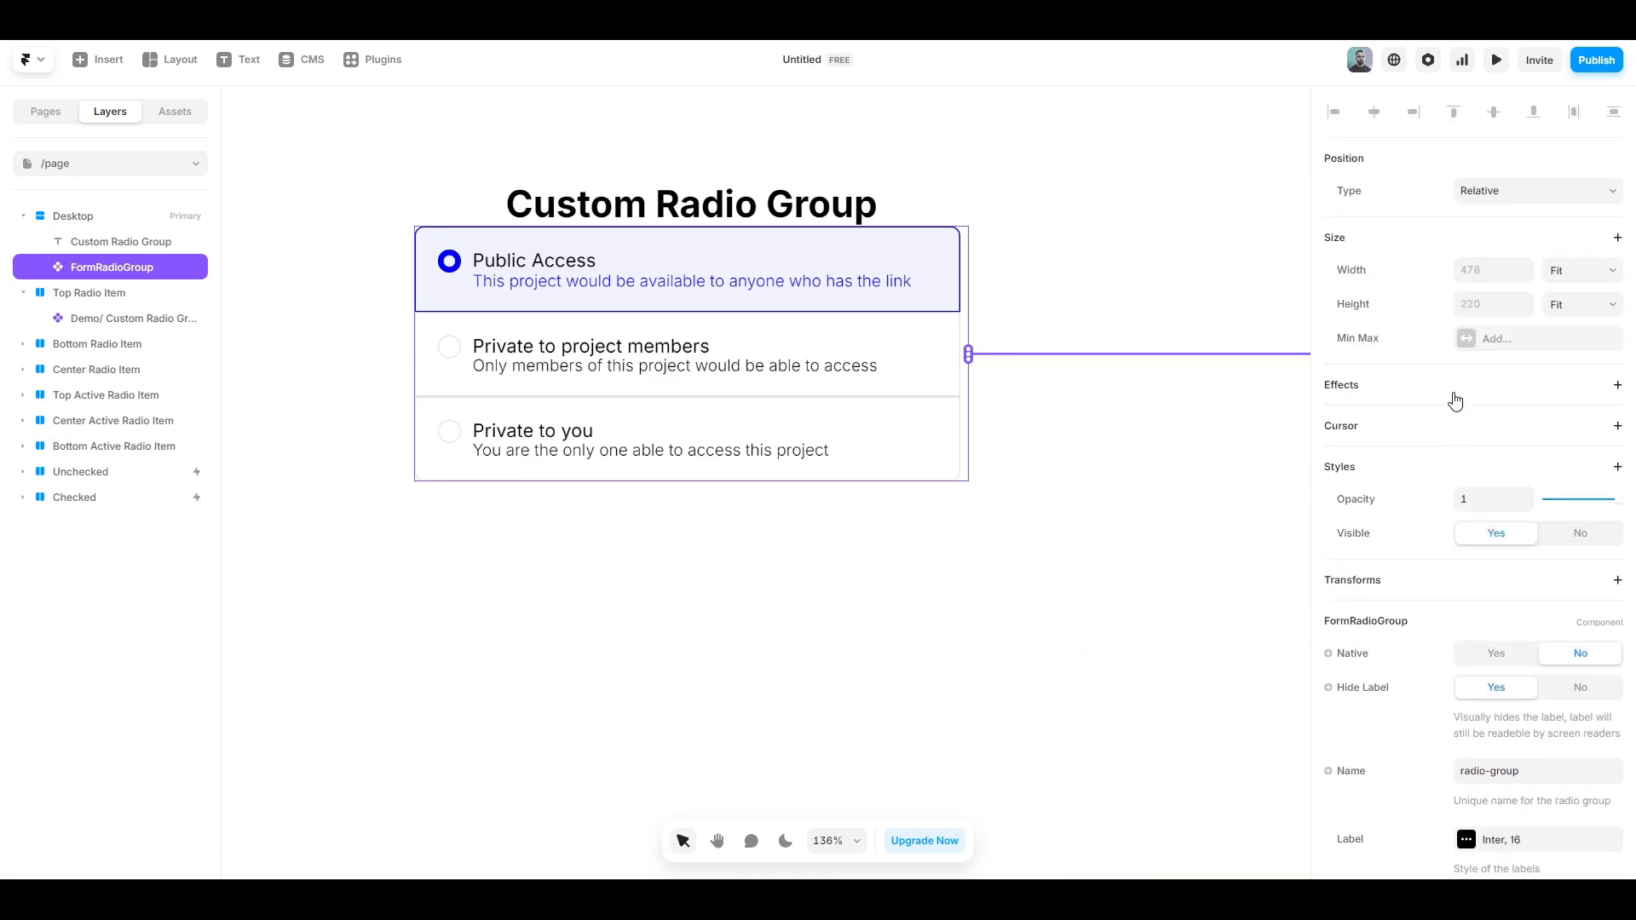
left_click(1497, 61)
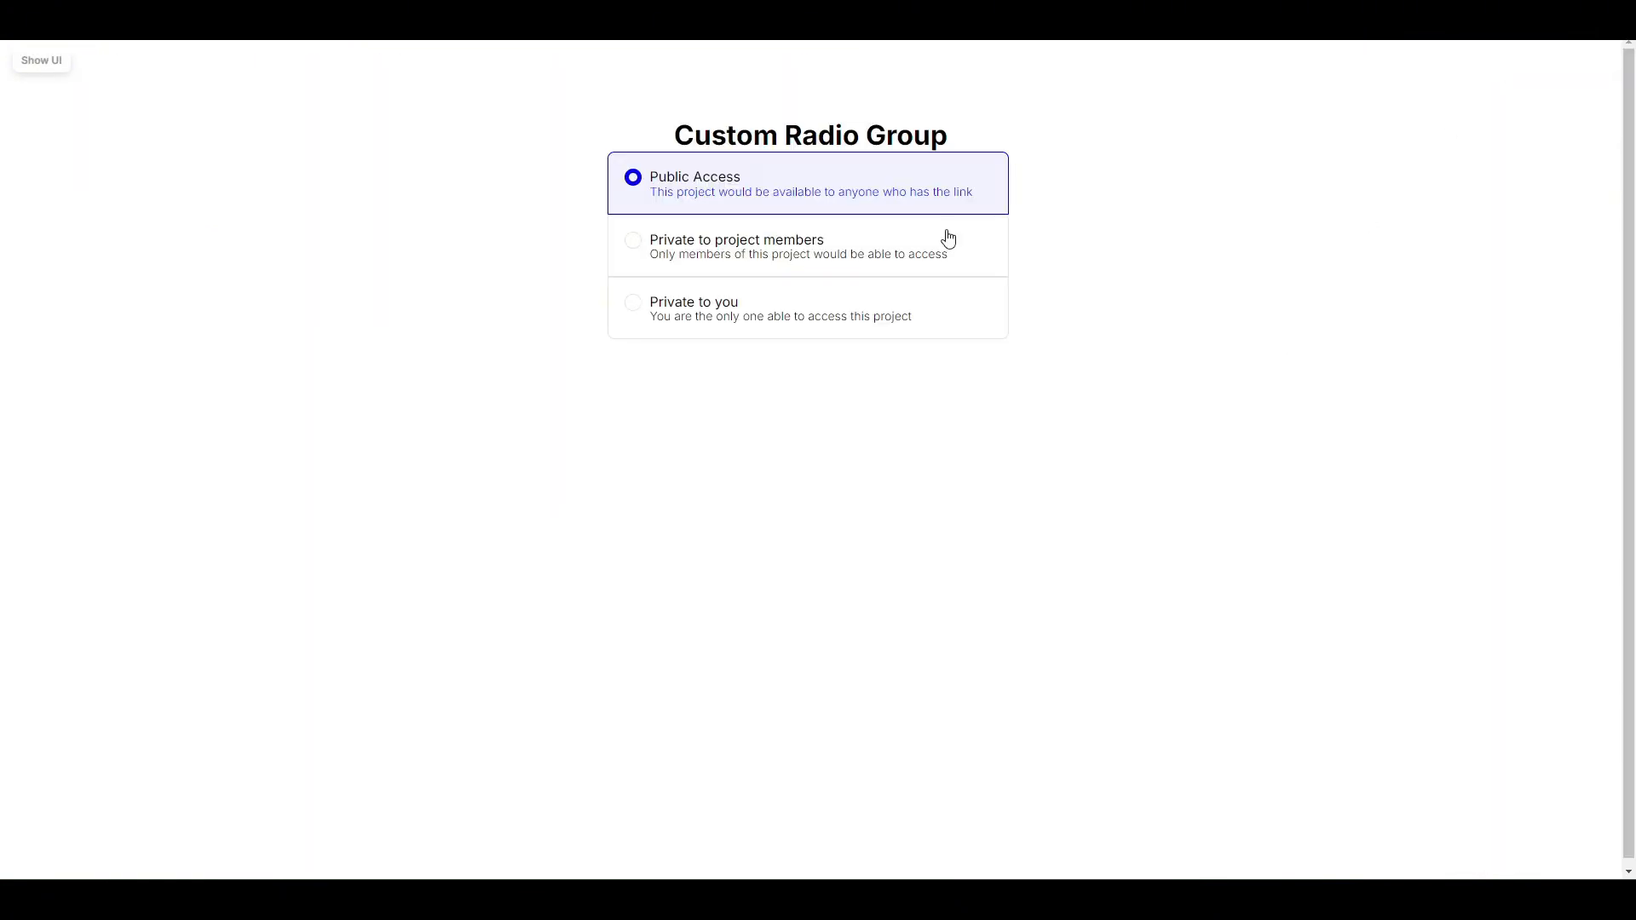
left_click(915, 240)
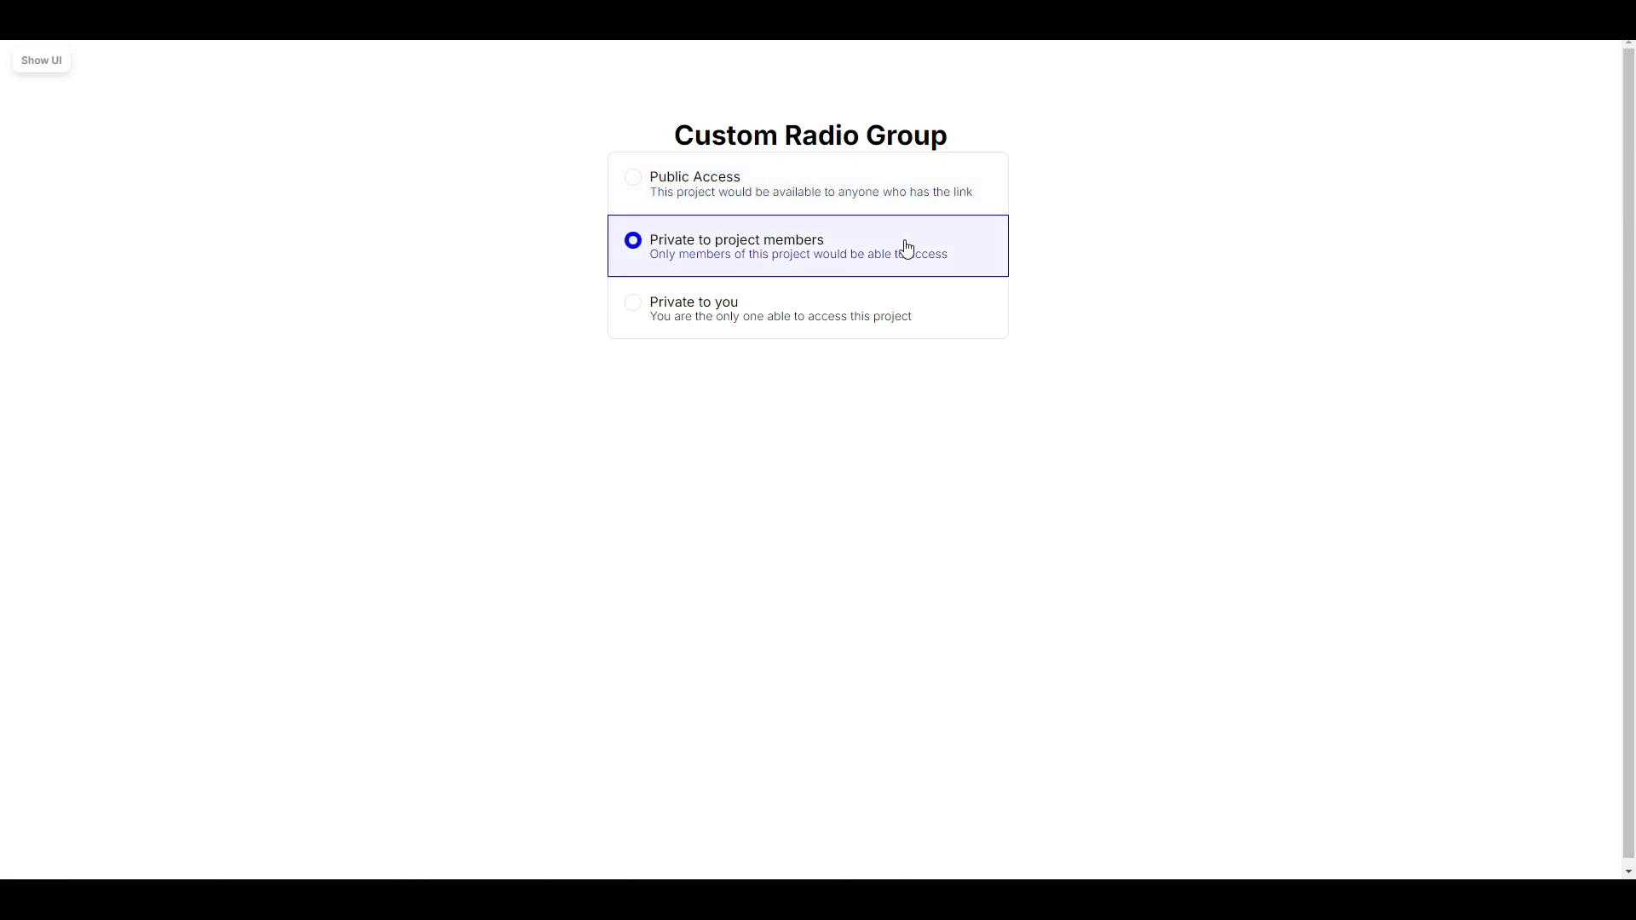
left_click(841, 310)
left_click(837, 269)
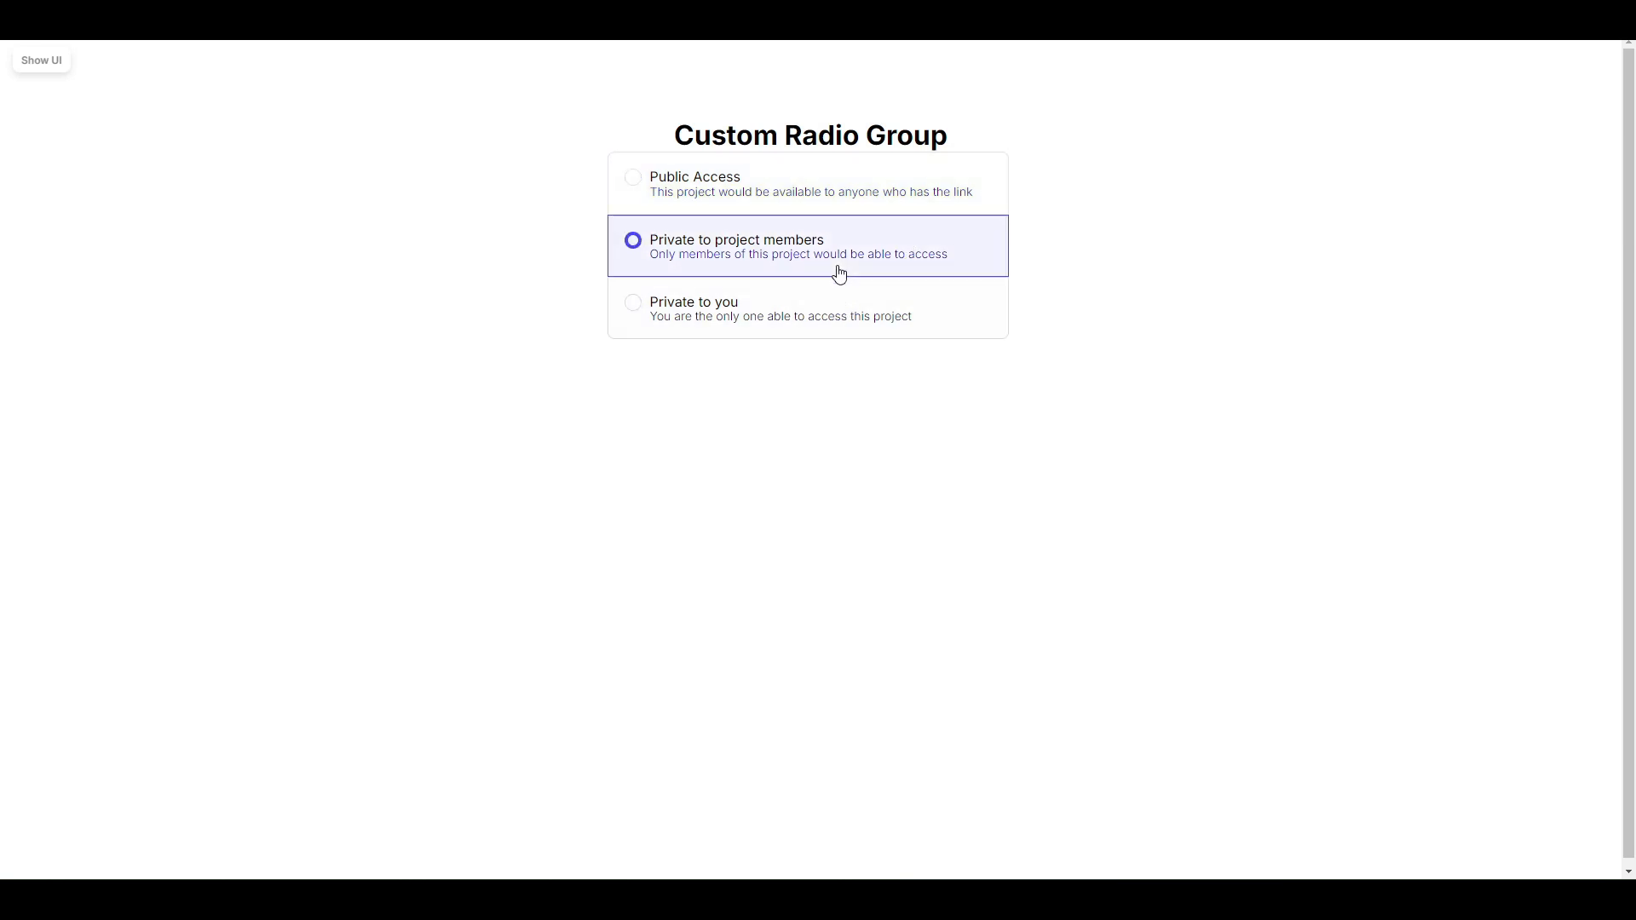
left_click(793, 191)
left_click(799, 249)
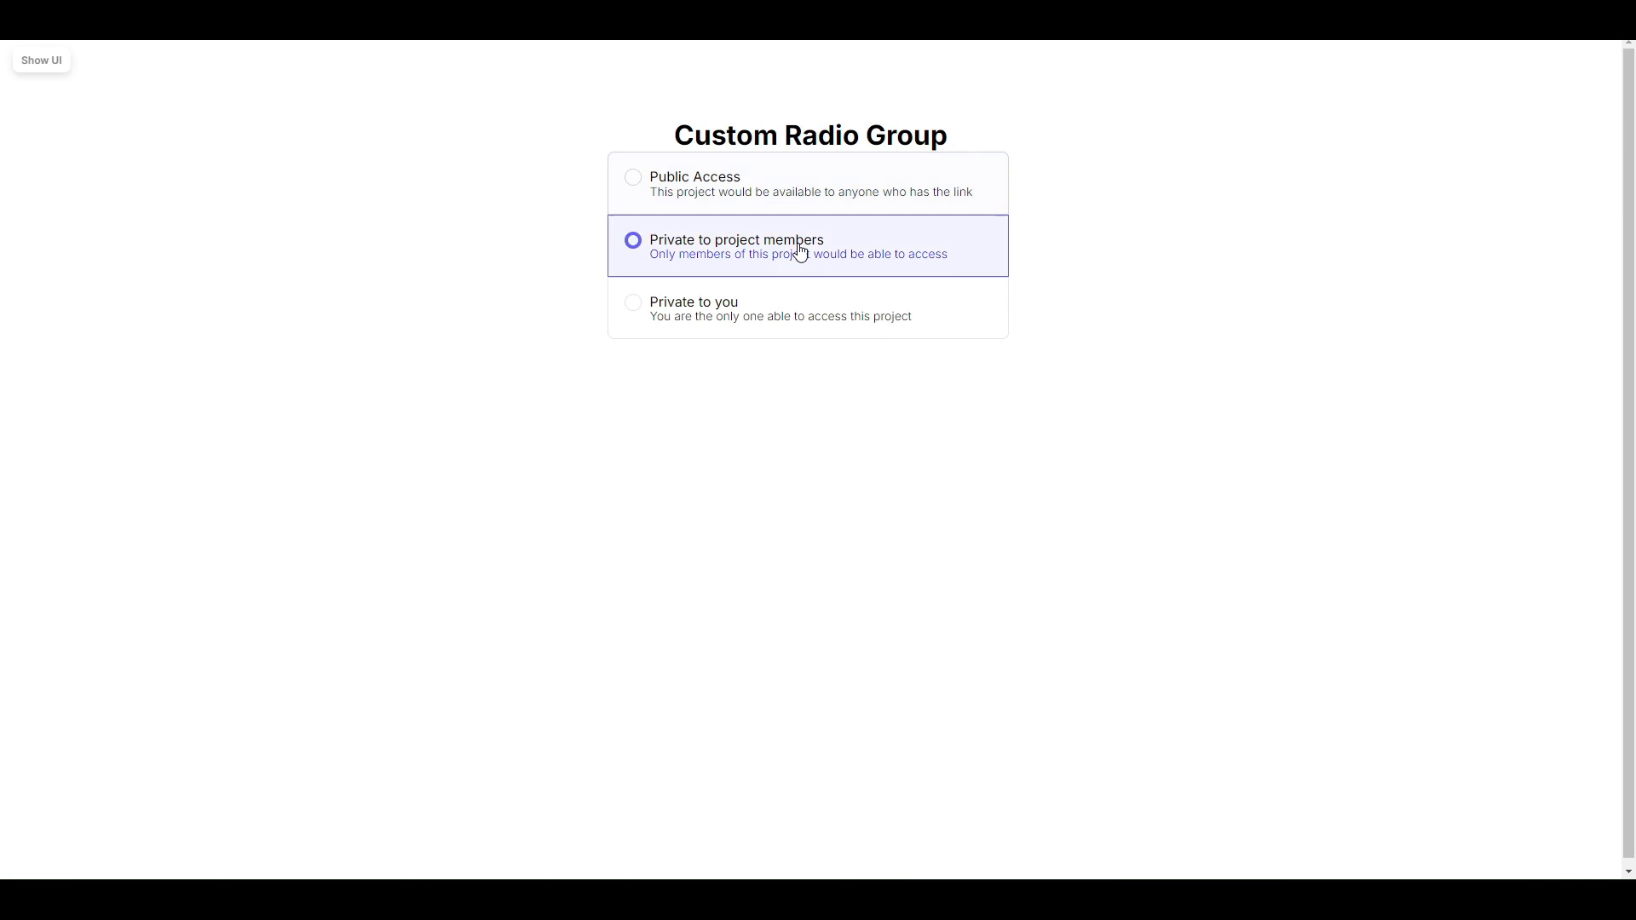
left_click(802, 331)
key("Escape")
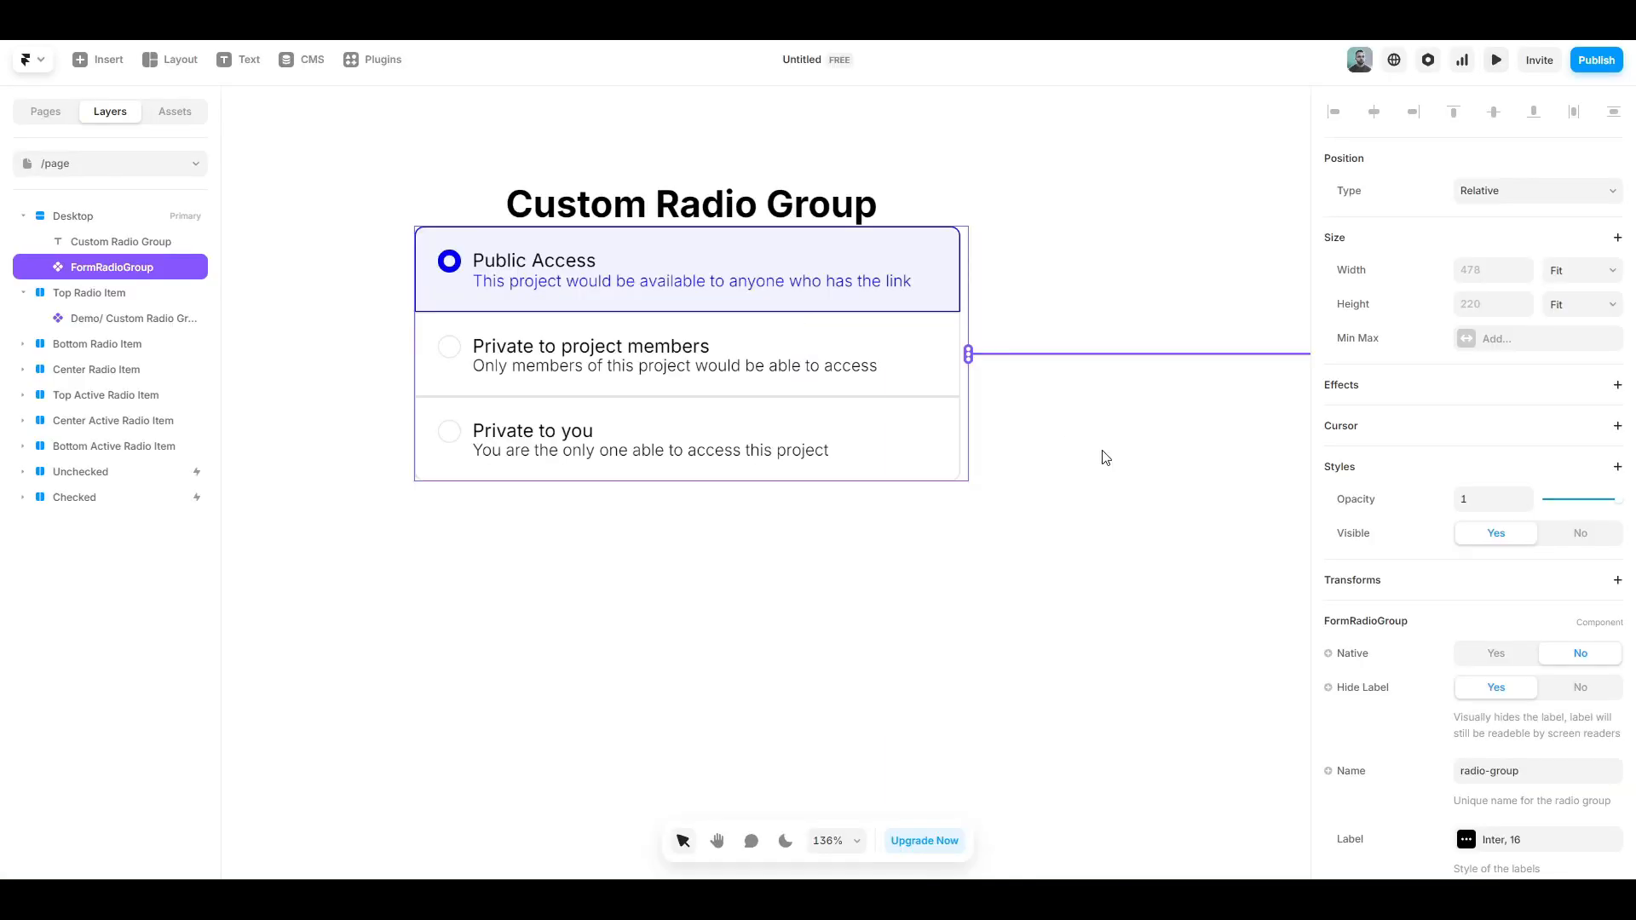
scroll(1105, 458, "down", 5)
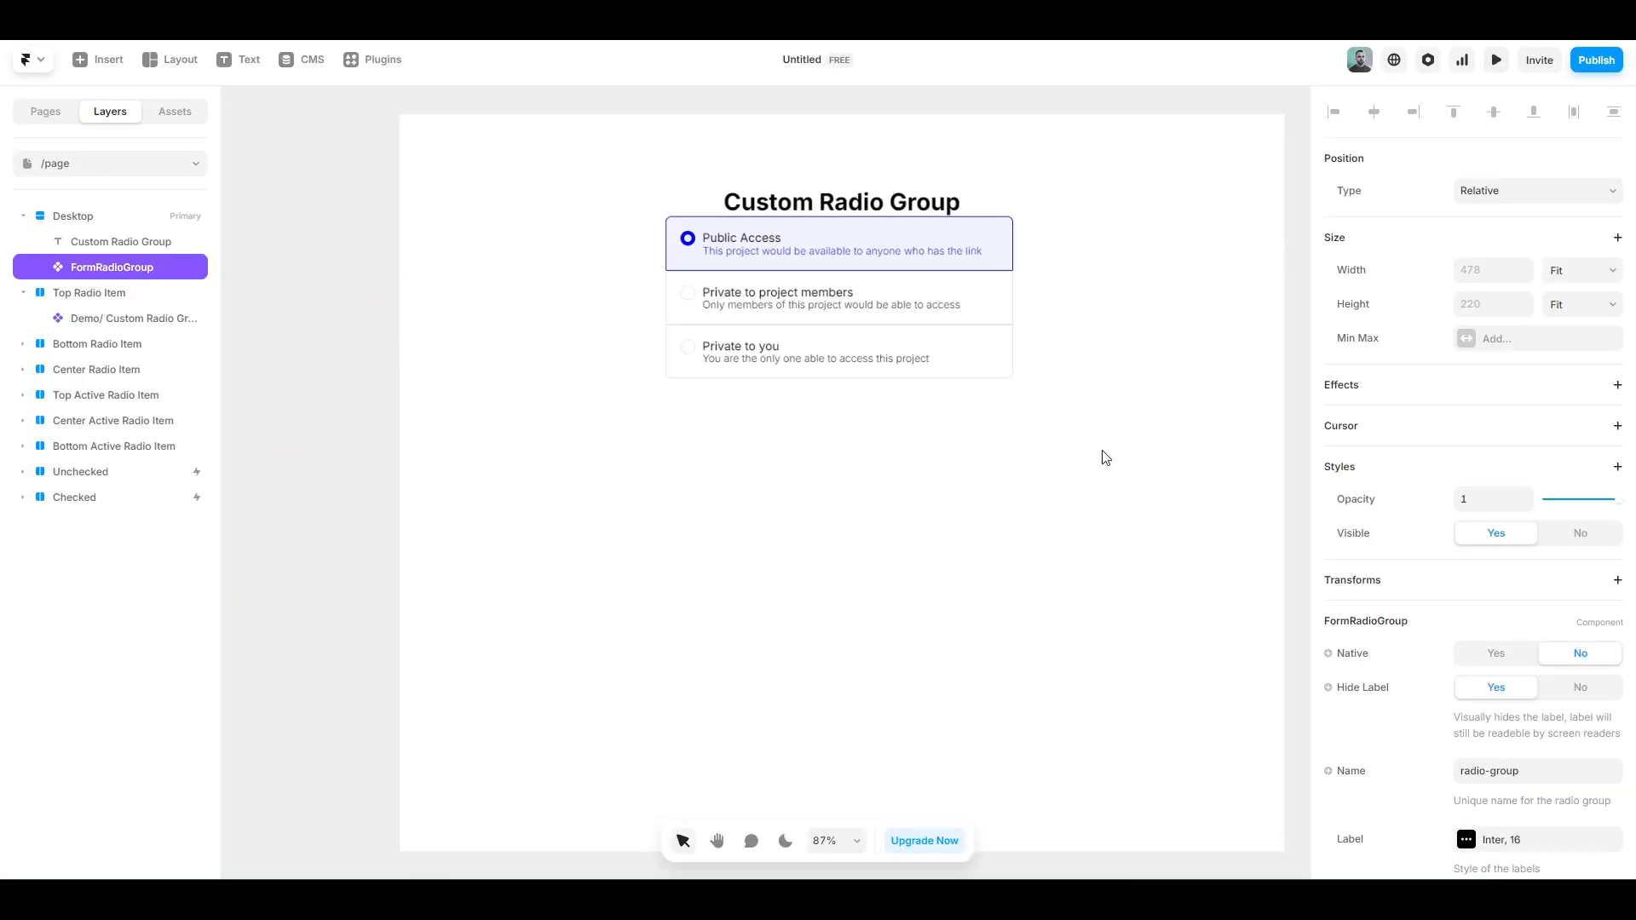
scroll(1105, 458, "right", 1)
scroll(1105, 458, "up", 1)
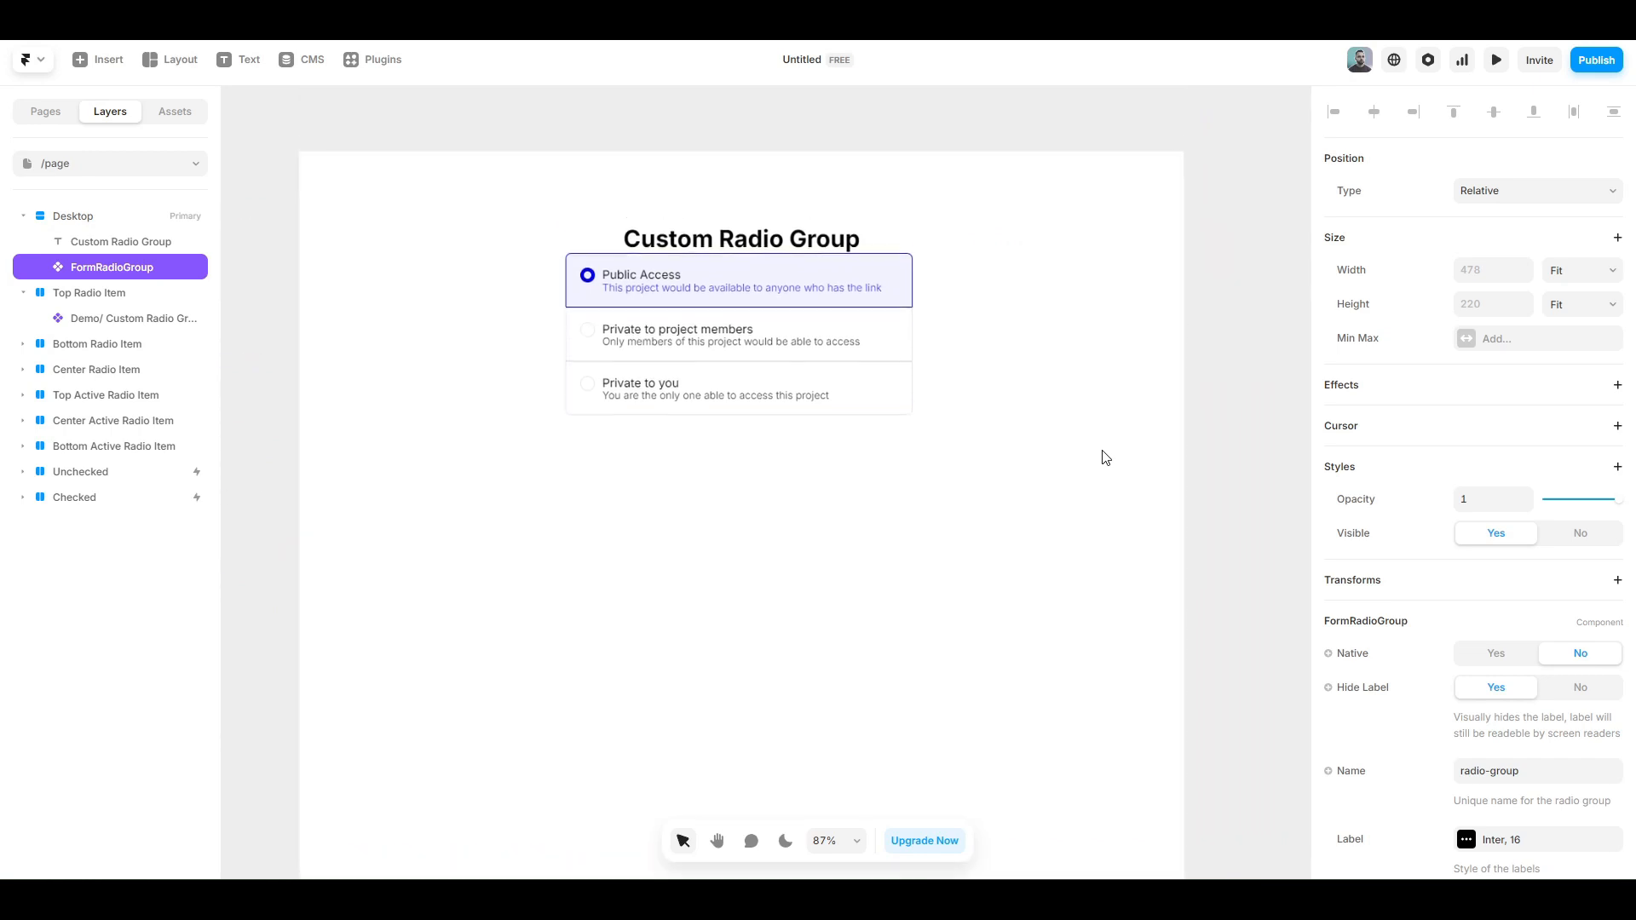
left_click(1246, 368)
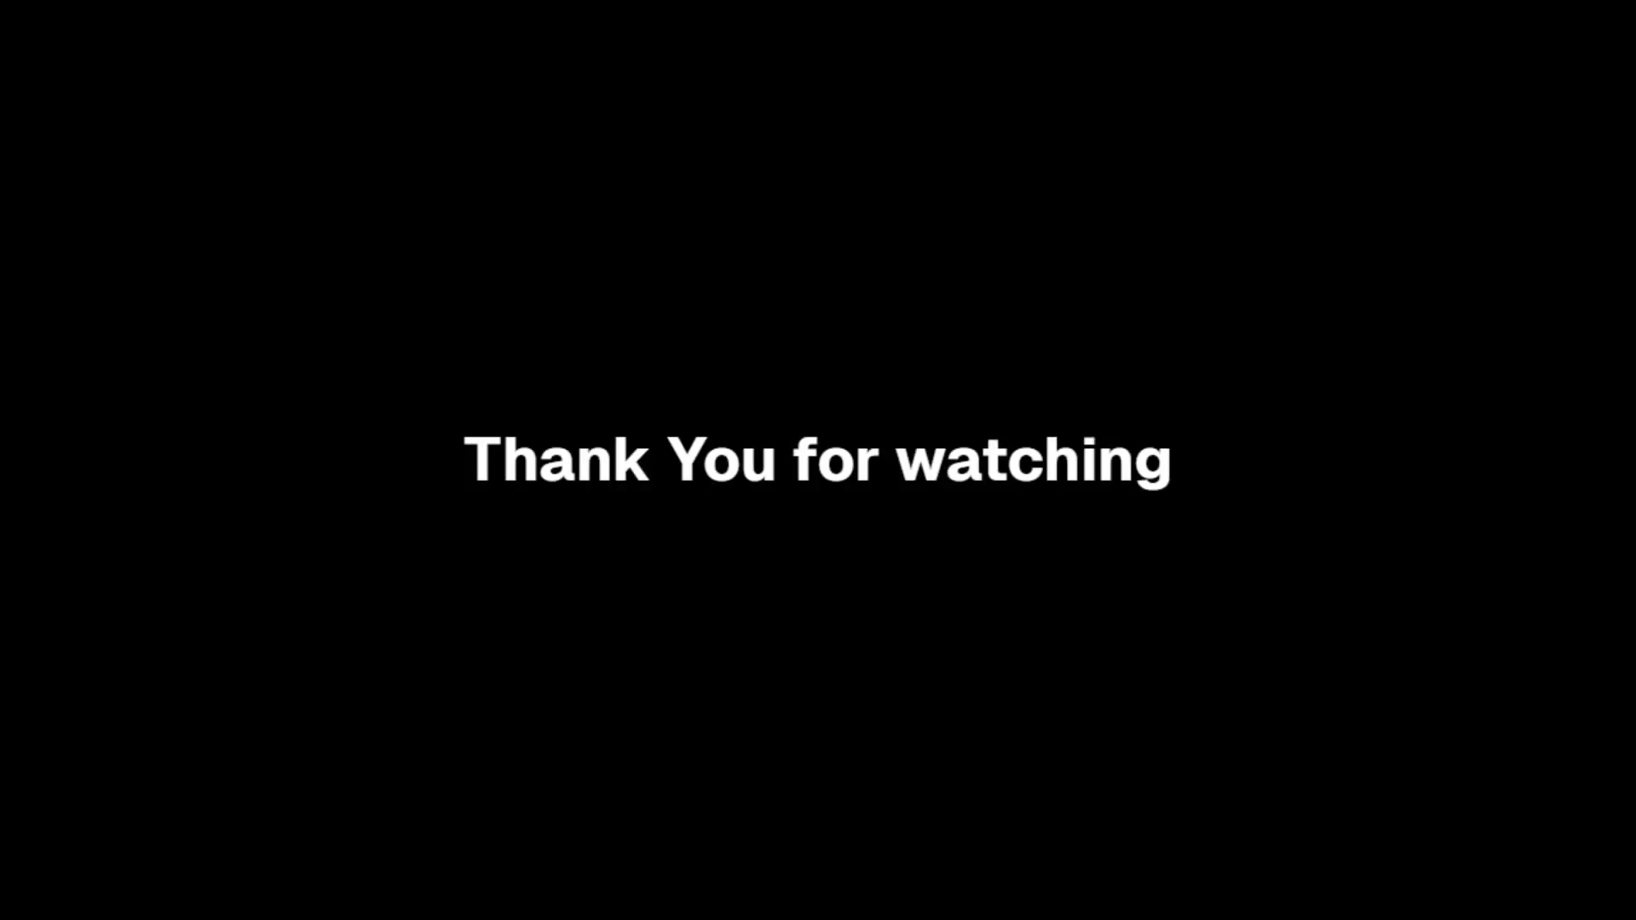